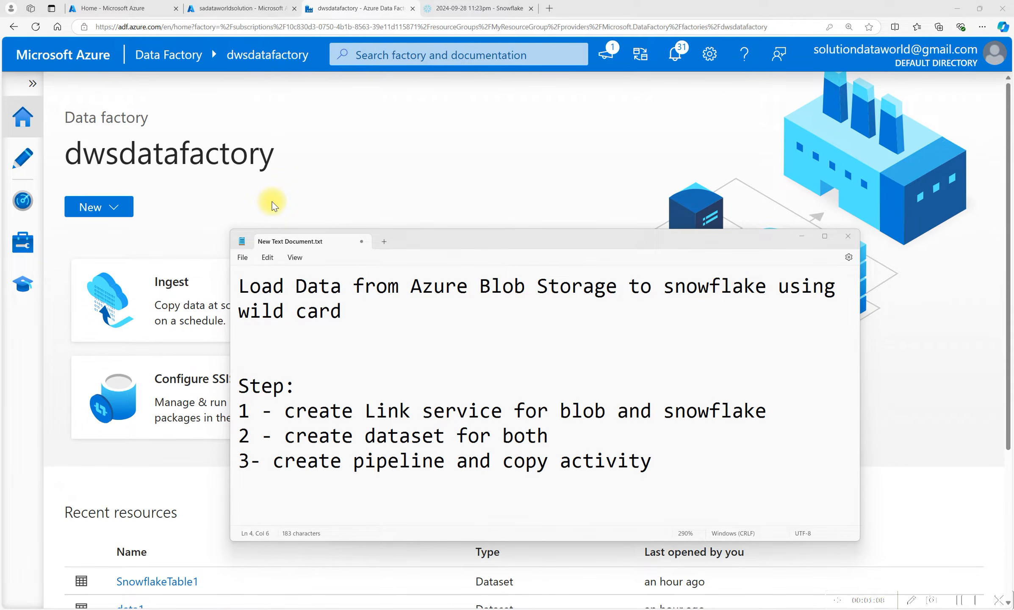
Browse the storage account's rawdata container and open its data folder.
{"action": "left_click", "coordinate": [239, 9]}
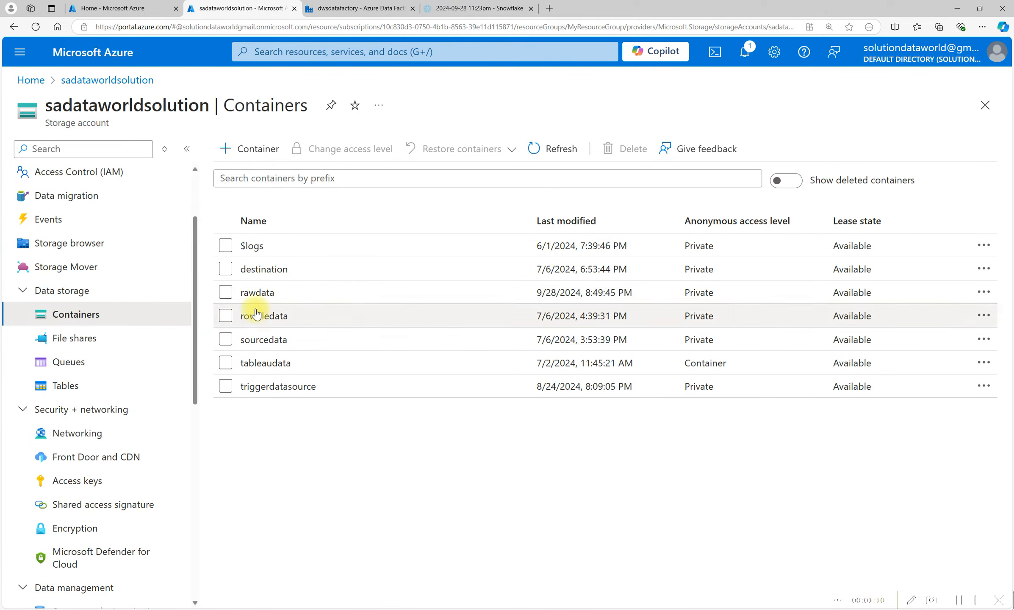
{"action": "left_click", "coordinate": [257, 293]}
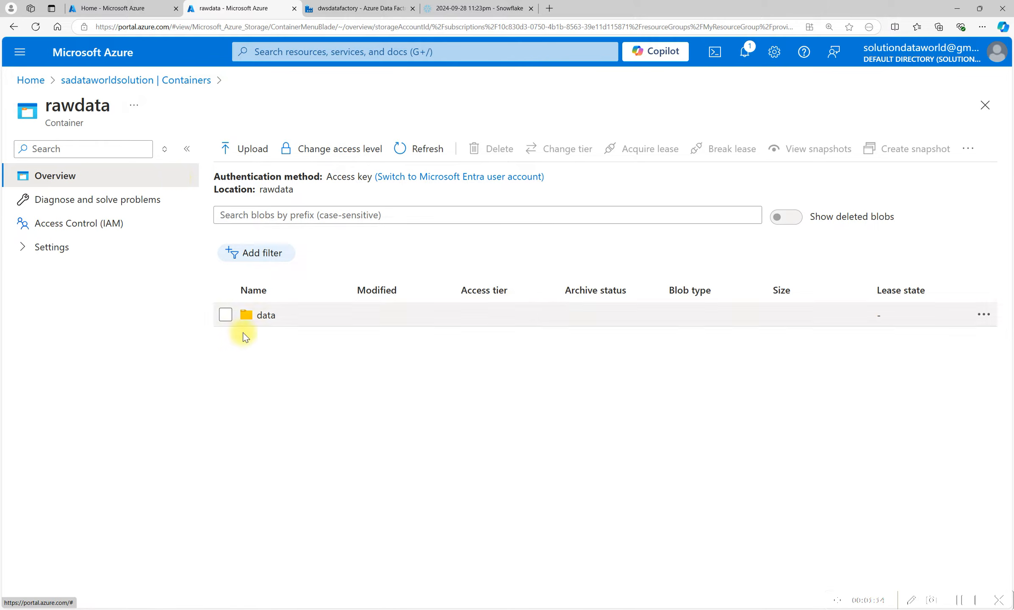
{"action": "left_click", "coordinate": [91, 81]}
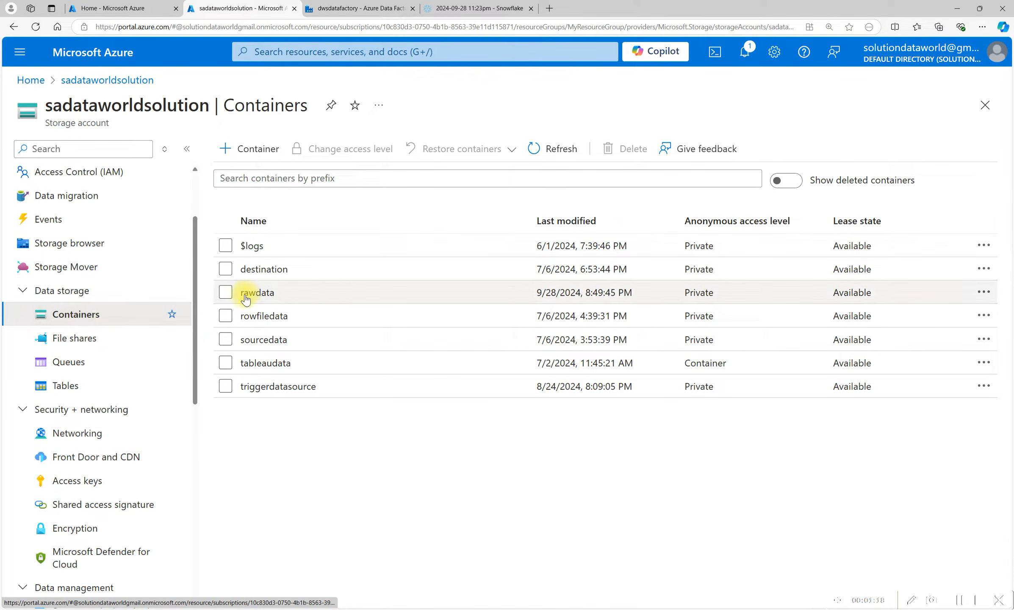
{"action": "left_click", "coordinate": [256, 299]}
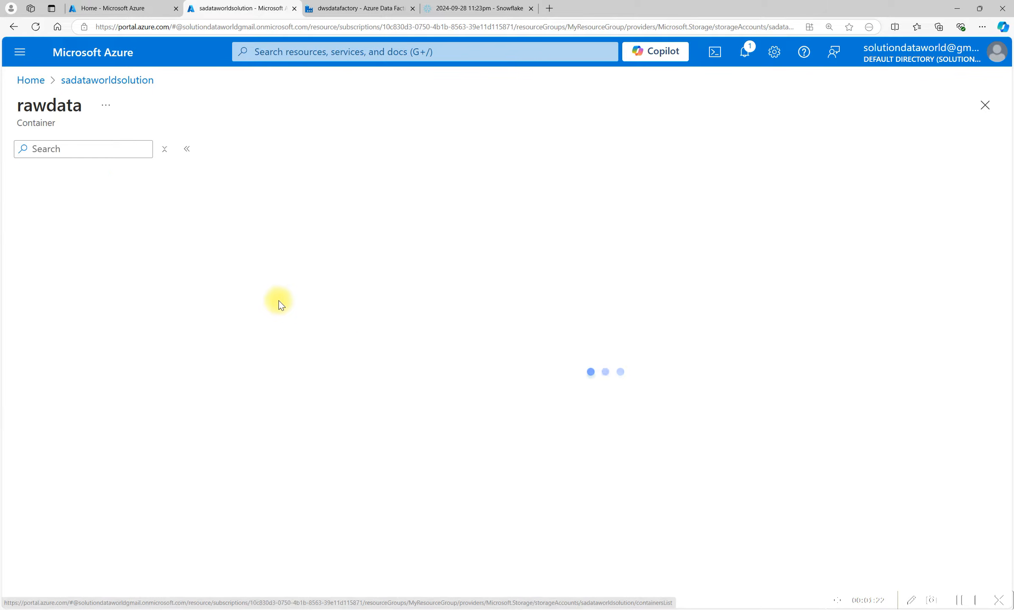
{"action": "left_click", "coordinate": [252, 320]}
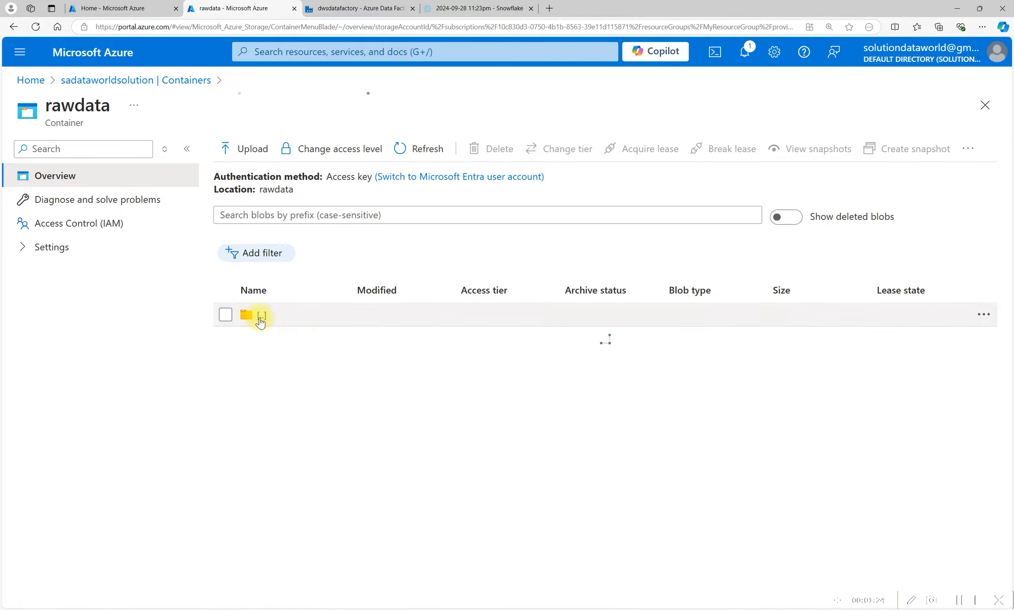
View the contents of data1.csv, data2.csv and data3.csv in the data folder.
{"action": "left_click", "coordinate": [281, 341]}
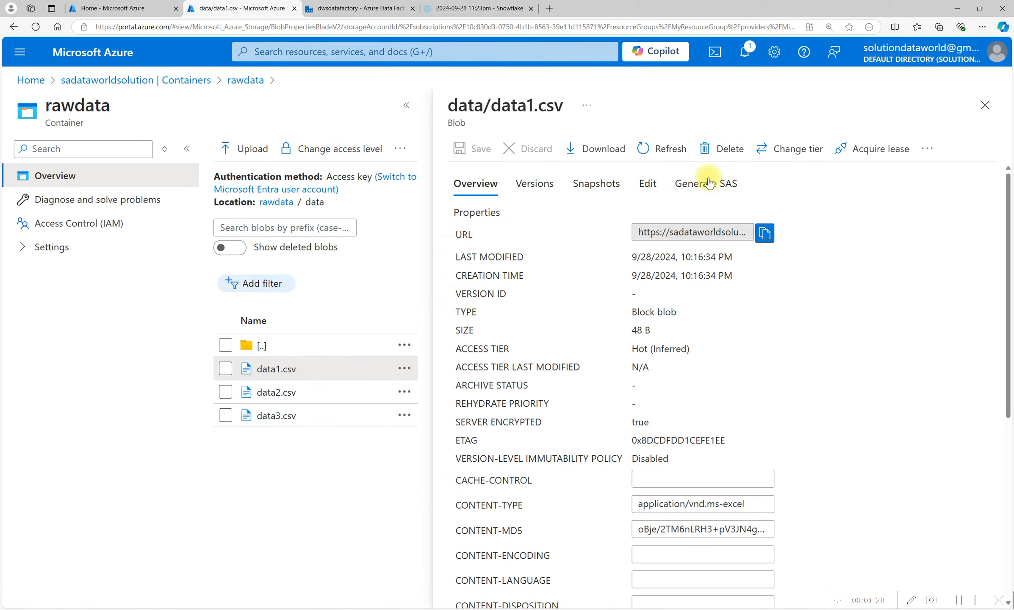
{"action": "left_click", "coordinate": [648, 187]}
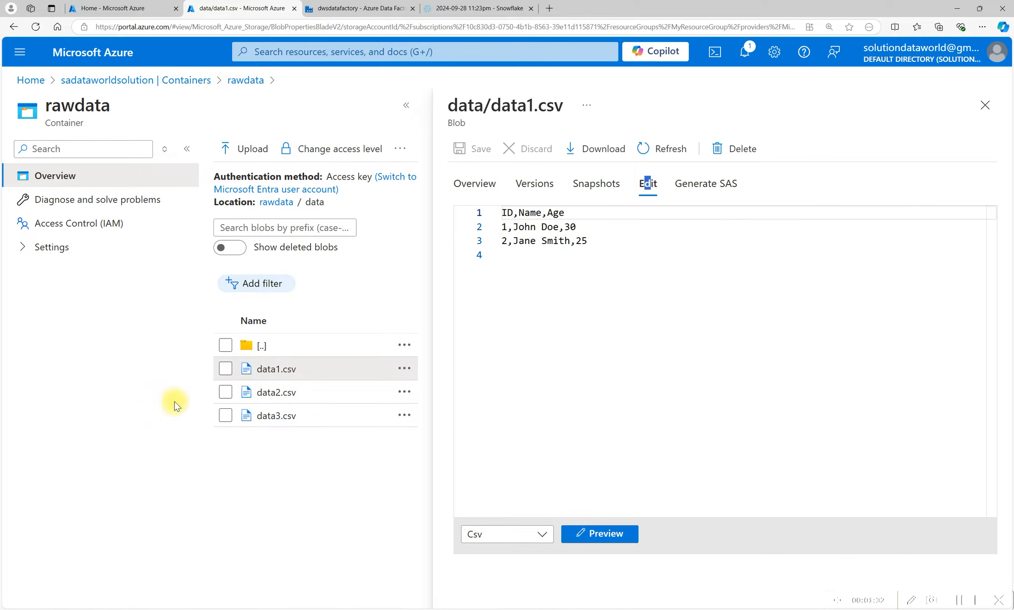
{"action": "left_click", "coordinate": [271, 392]}
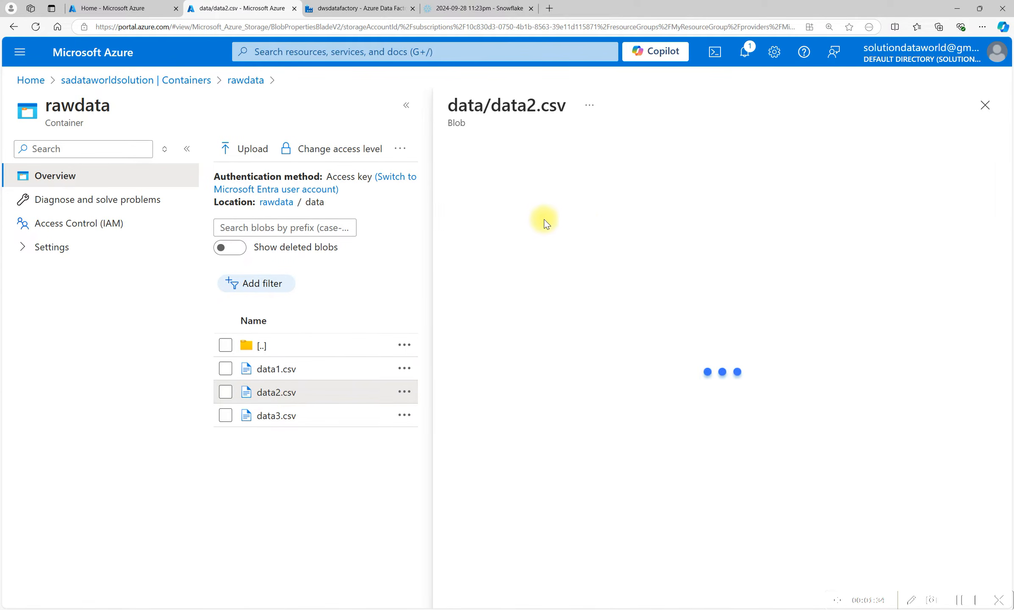
{"action": "left_click", "coordinate": [656, 186]}
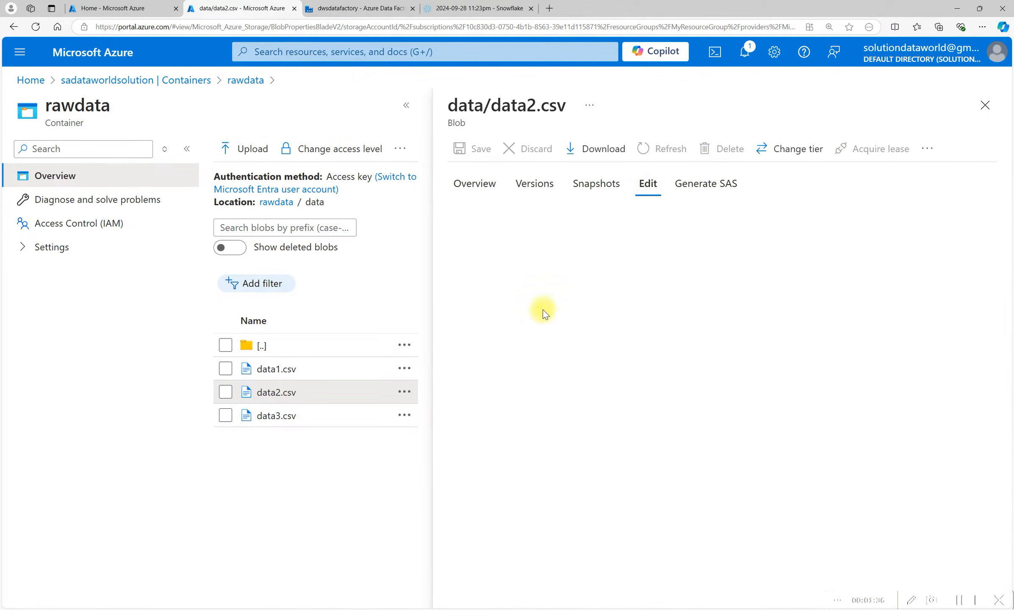
{"action": "left_click", "coordinate": [276, 419]}
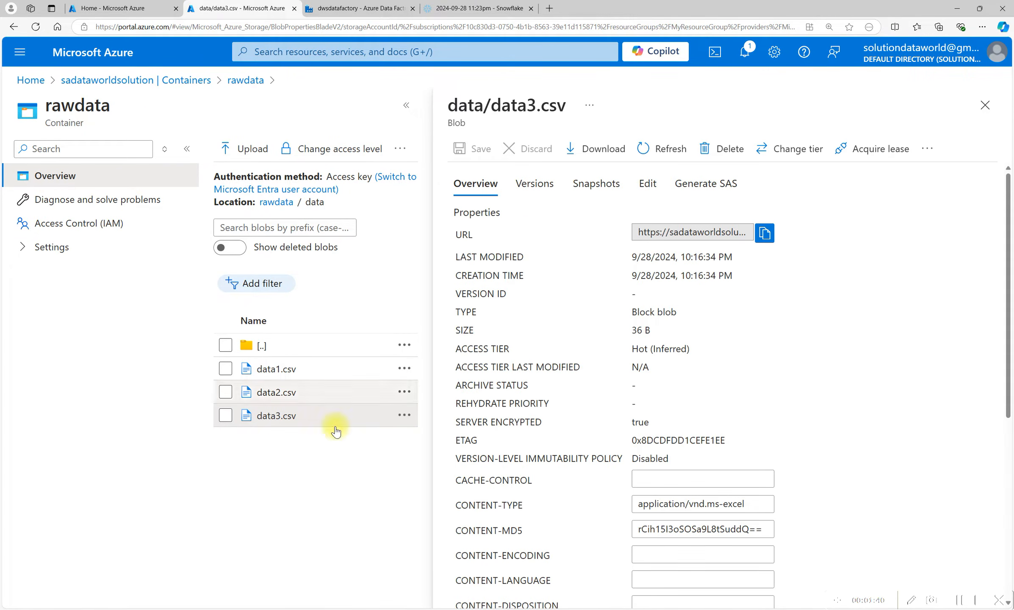
{"action": "left_click", "coordinate": [657, 184]}
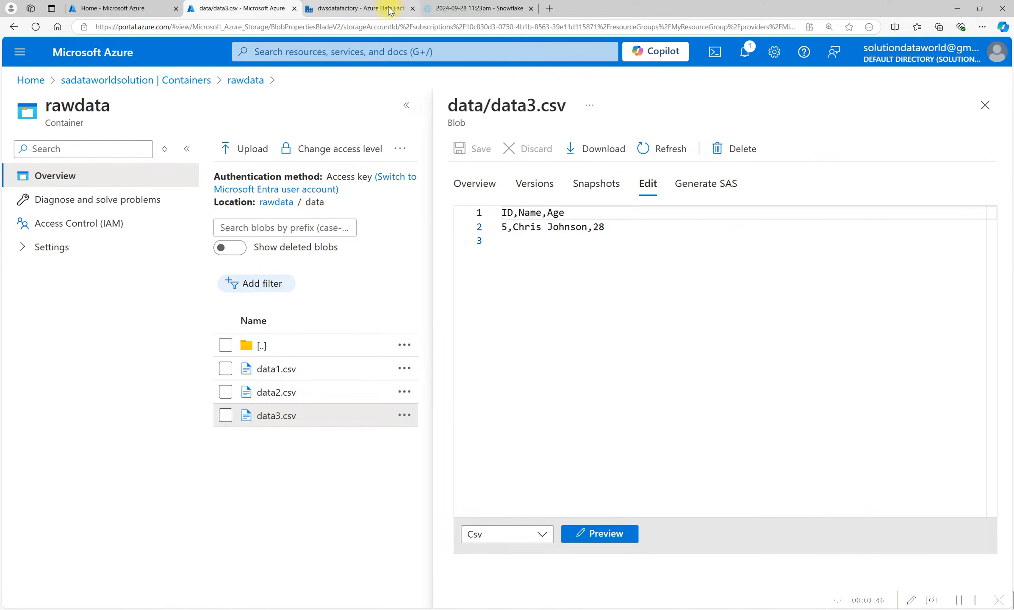
Run the create table empdata statement and the select query in the Snowflake worksheet.
{"action": "left_click", "coordinate": [373, 10]}
{"action": "left_click", "coordinate": [461, 8]}
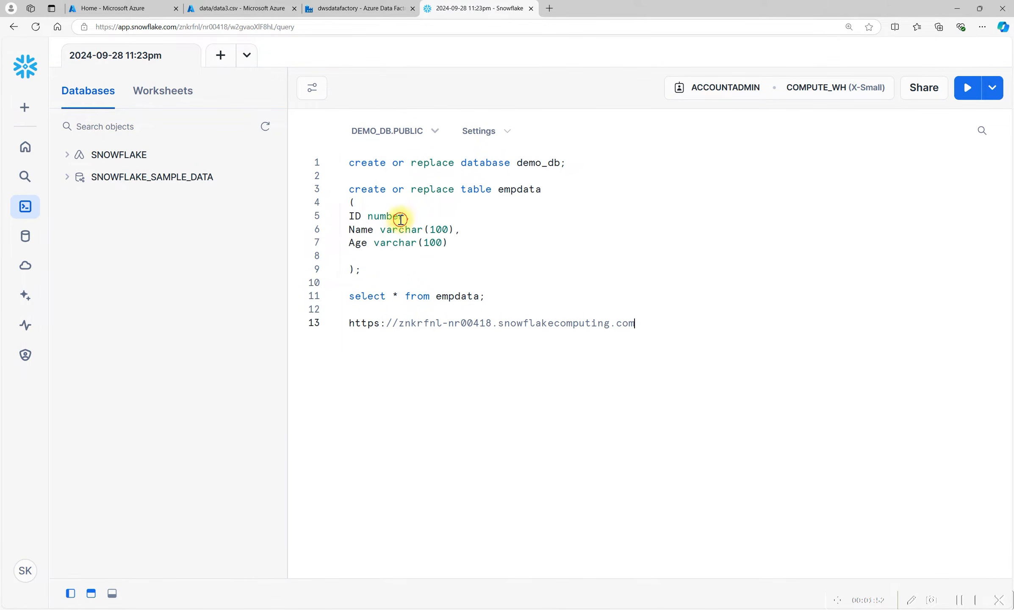
{"action": "left_click", "coordinate": [398, 216]}
{"action": "key", "text": "ctrl+Return"}
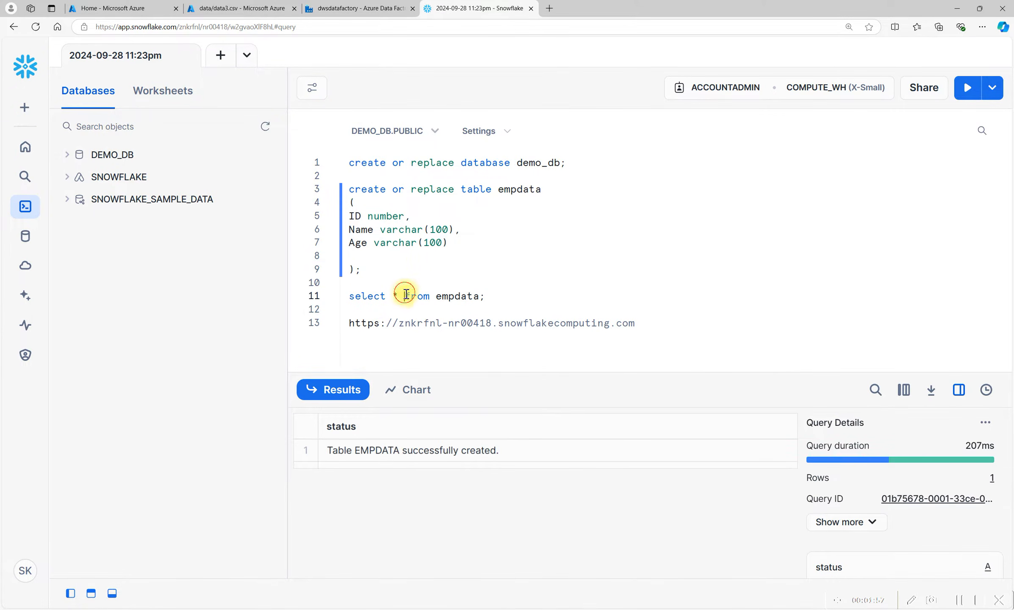
{"action": "key", "text": "ctrl+Return"}
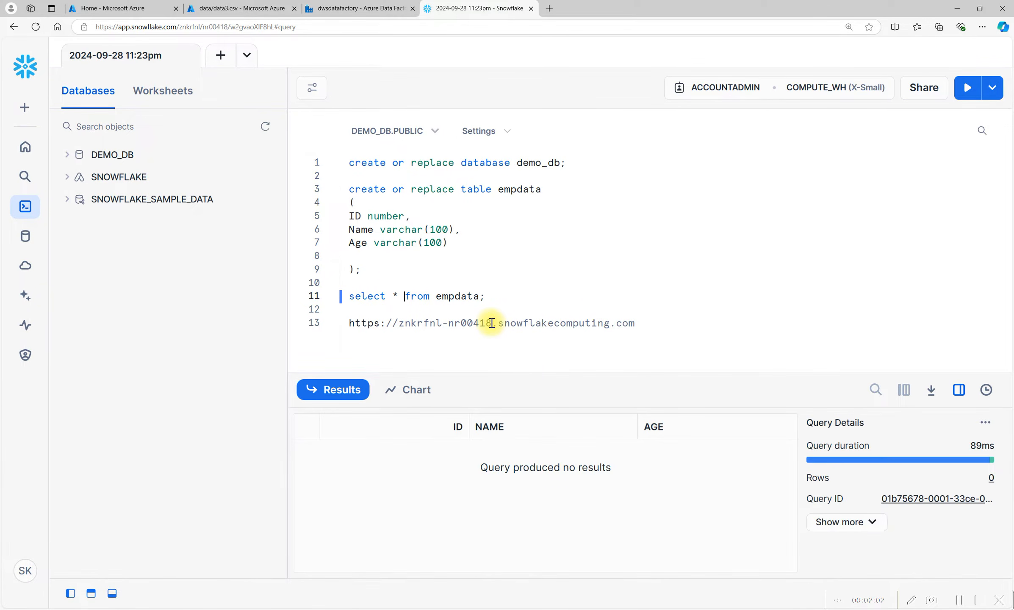
Start creating a new linked service from the Data Factory's Manage hub.
{"action": "left_click_drag", "start_coordinate": [493, 323], "coordinate": [397, 326]}
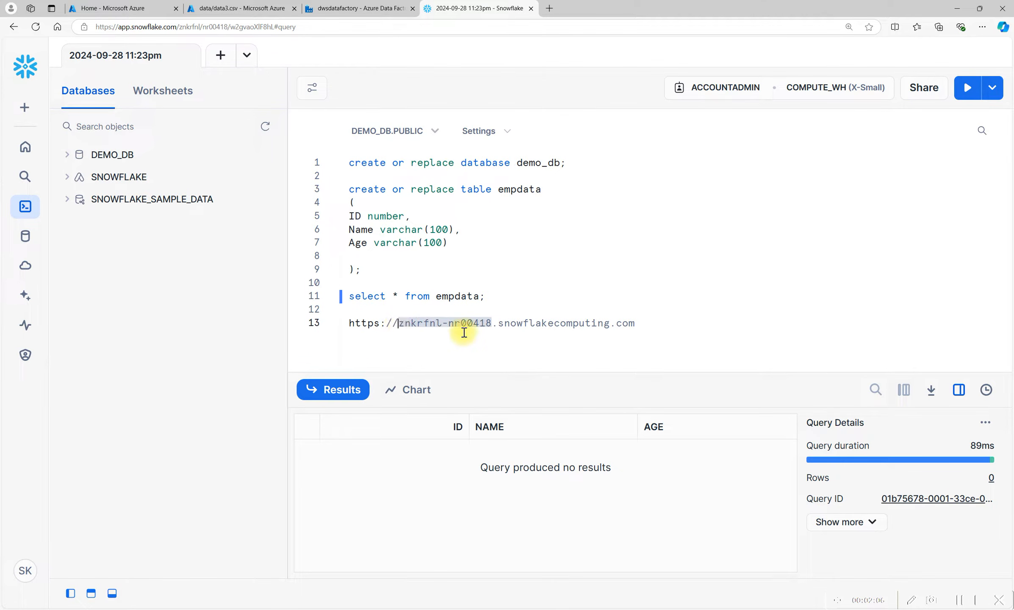
{"action": "left_click", "coordinate": [346, 6]}
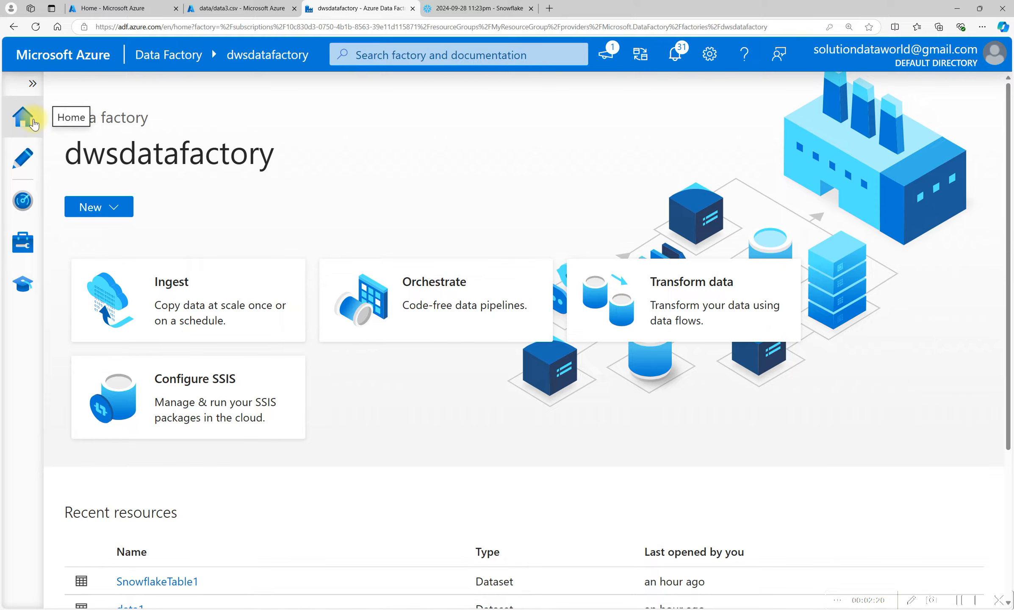
{"action": "left_click", "coordinate": [24, 247]}
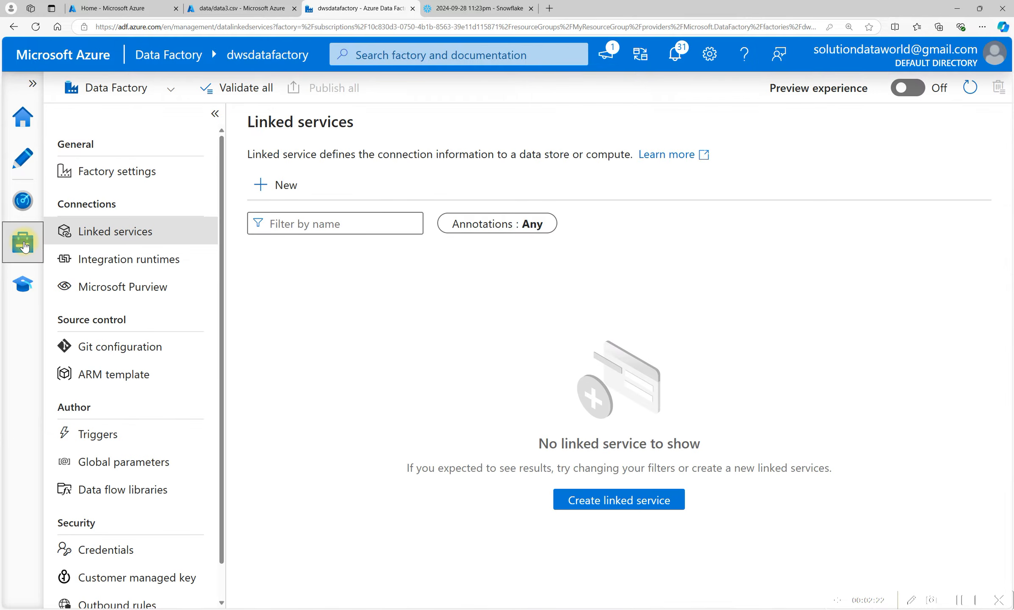
{"action": "left_click", "coordinate": [110, 234]}
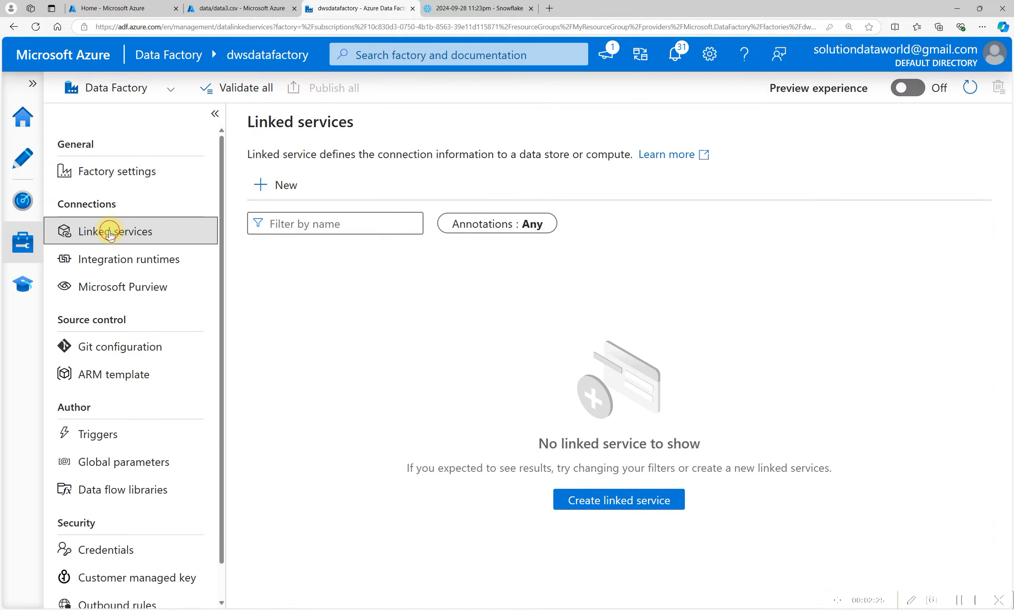
{"action": "left_click", "coordinate": [282, 187]}
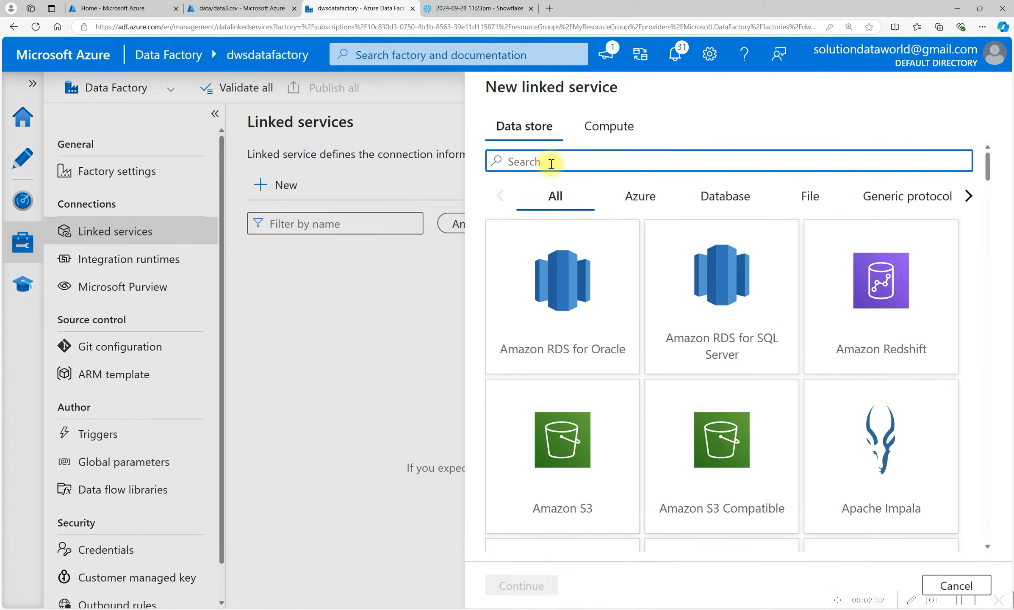
Choose Snowflake as the data store for the new linked service.
{"action": "type", "text": "snowfl"}
{"action": "left_click", "coordinate": [585, 256]}
{"action": "left_click", "coordinate": [523, 587]}
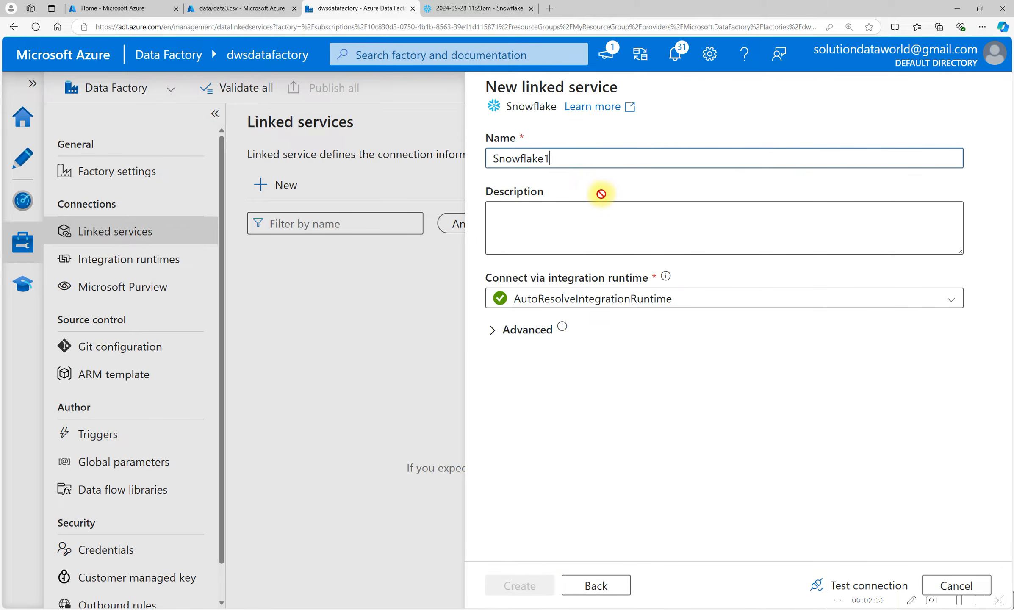
Name the linked service ls_snowflake and select AutoResolveIntegrationRuntime as its integration runtime.
{"action": "left_click_drag", "start_coordinate": [555, 160], "coordinate": [520, 160]}
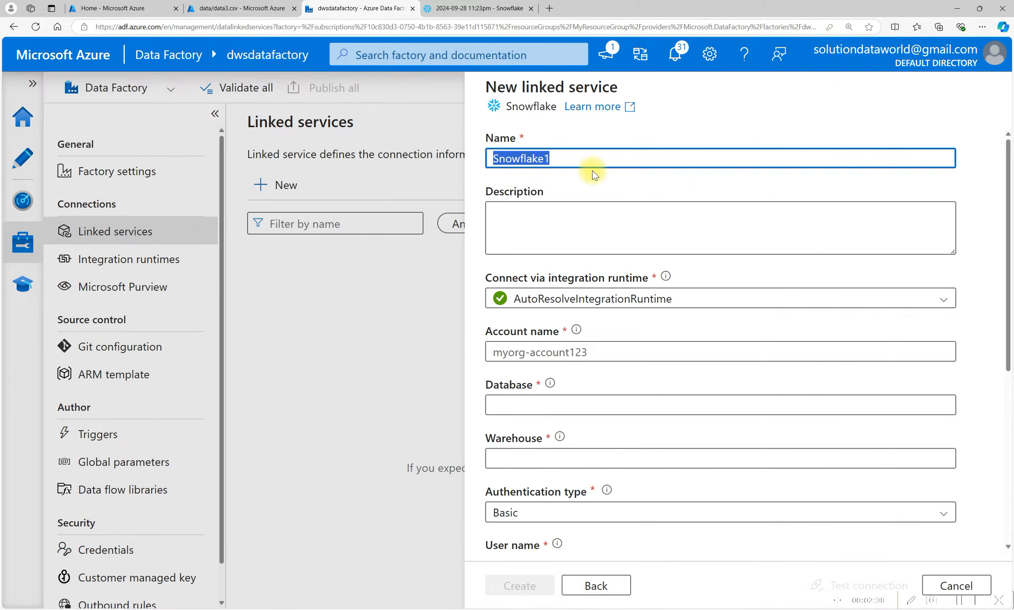
{"action": "type", "text": "ls_"}
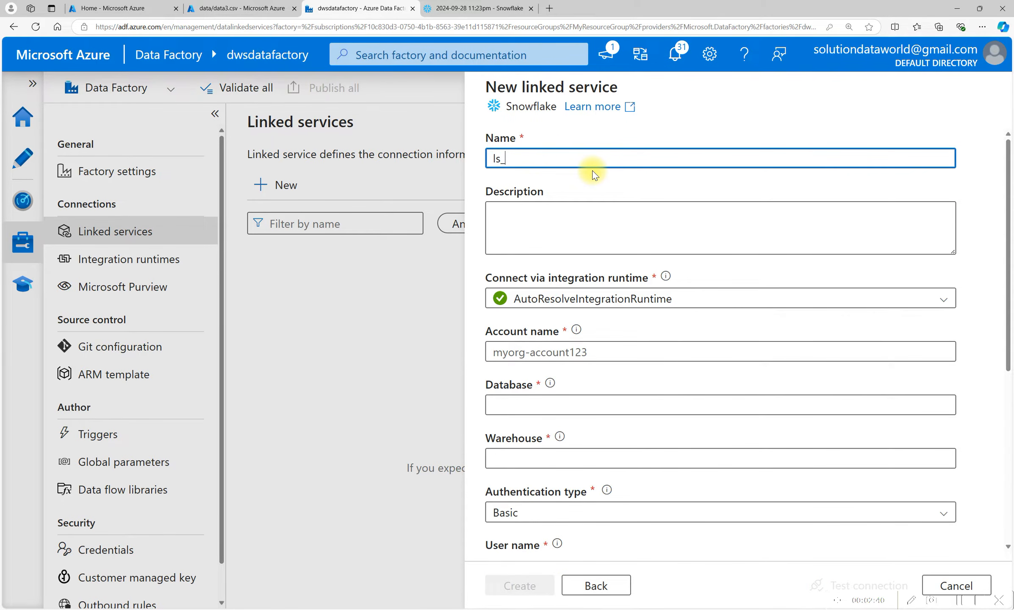
{"action": "type", "text": "snowflake"}
{"action": "left_click", "coordinate": [534, 223]}
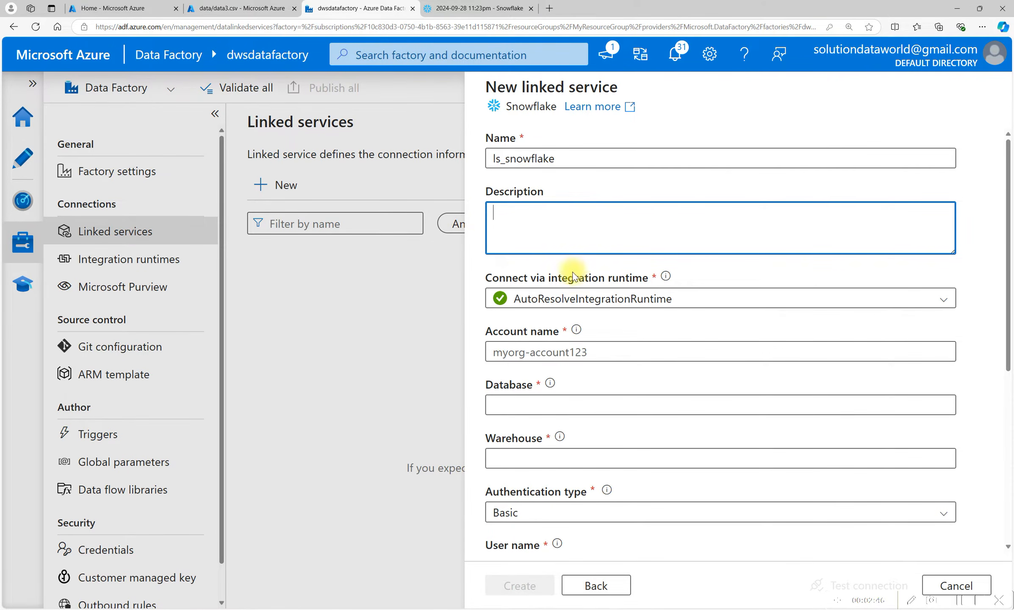
{"action": "left_click", "coordinate": [686, 280]}
{"action": "left_click", "coordinate": [664, 298]}
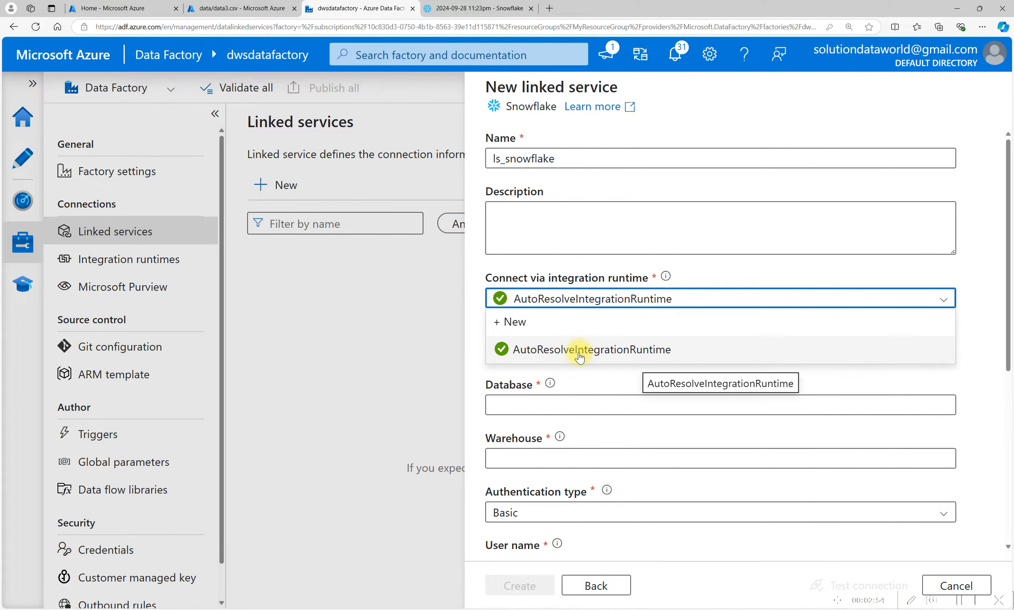
{"action": "left_click", "coordinate": [638, 358]}
Enter the Snowflake account identifier copied from the worksheet URL as the account name and demo_db as the database.
{"action": "scroll", "coordinate": [517, 322], "scroll_direction": "down", "scroll_amount": 1}
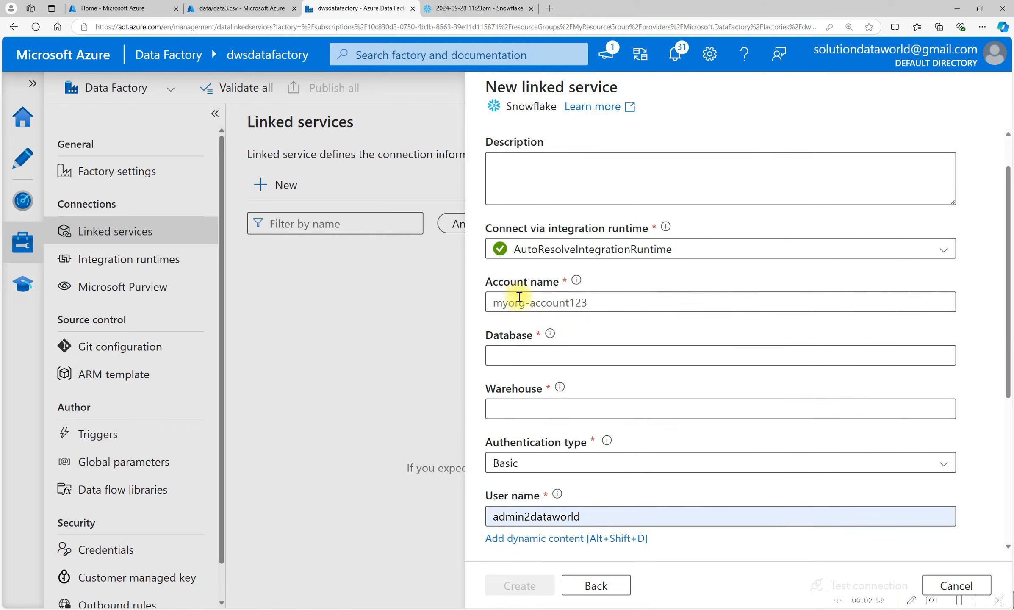
{"action": "left_click", "coordinate": [511, 297]}
{"action": "left_click", "coordinate": [476, 8]}
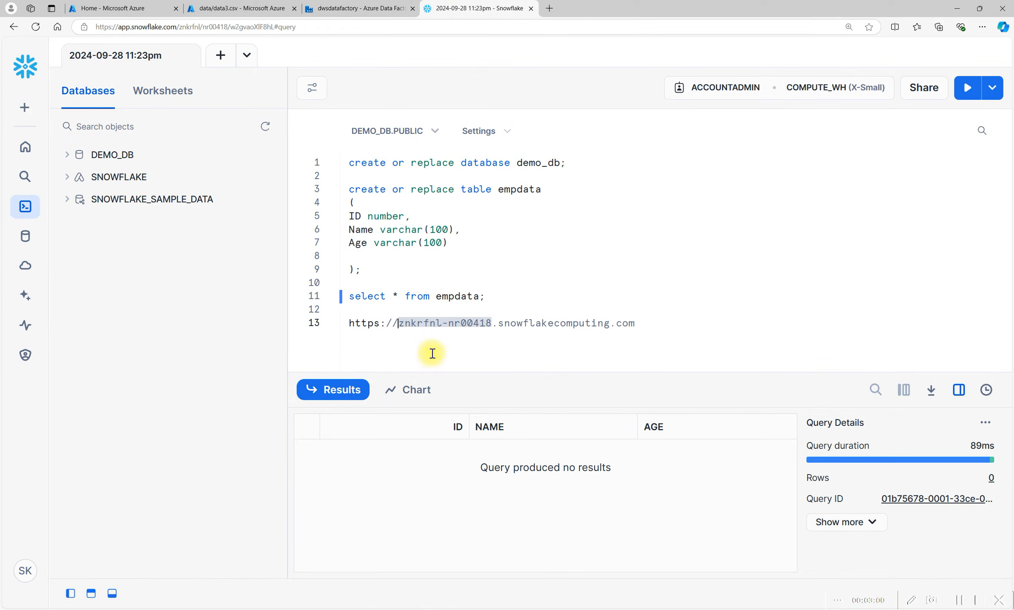
{"action": "left_click", "coordinate": [402, 326]}
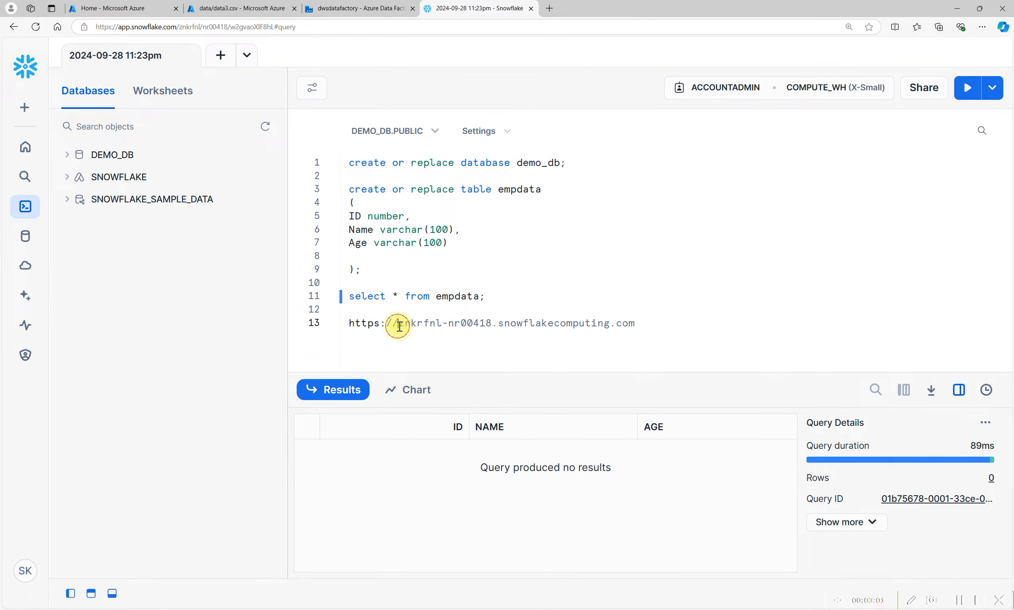
{"action": "left_click", "coordinate": [492, 324], "text": "shift"}
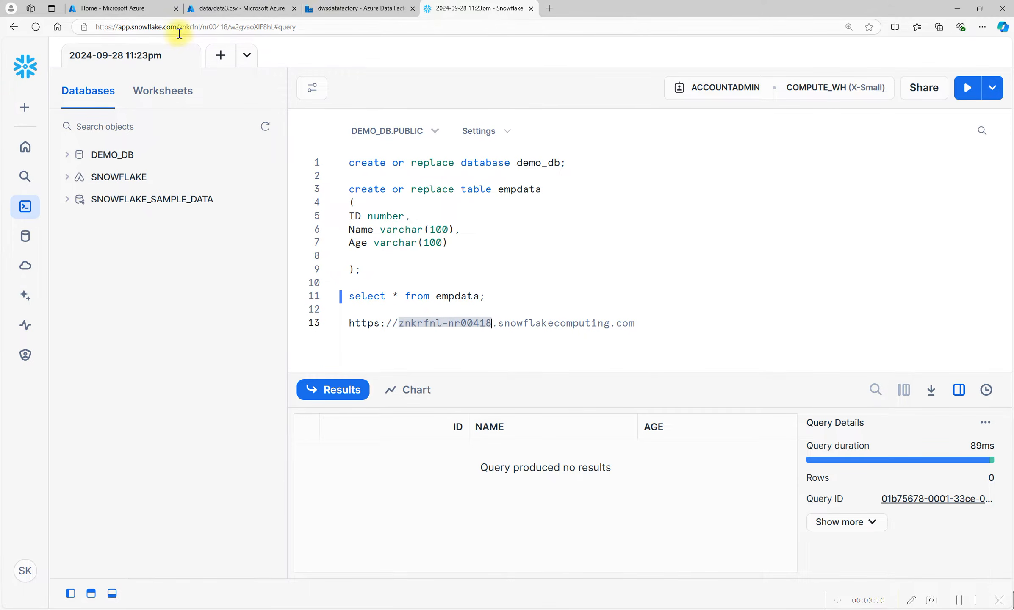
{"action": "left_click_drag", "start_coordinate": [179, 27], "coordinate": [247, 24]}
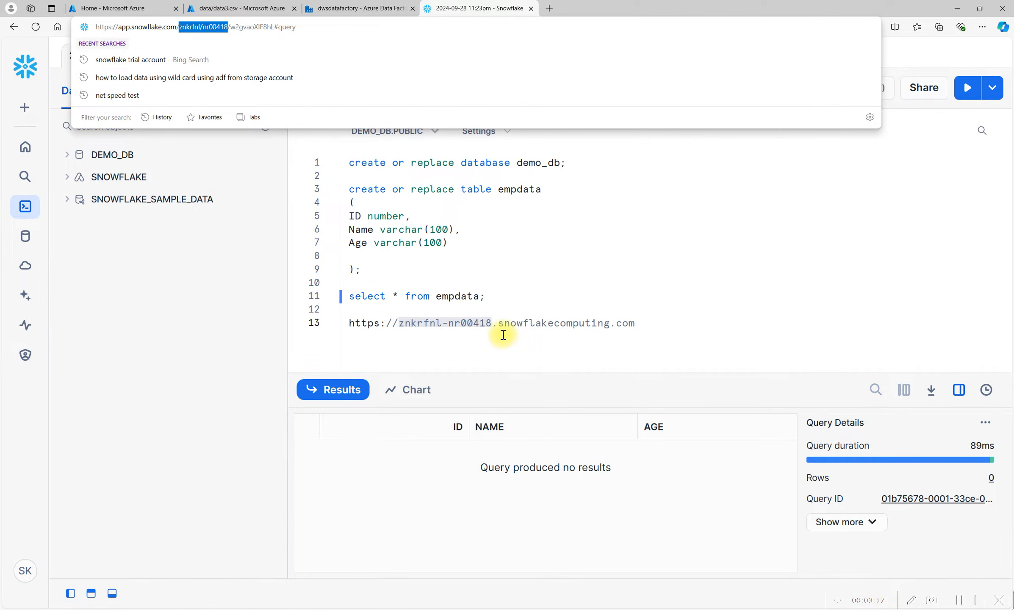
{"action": "left_click", "coordinate": [329, 5]}
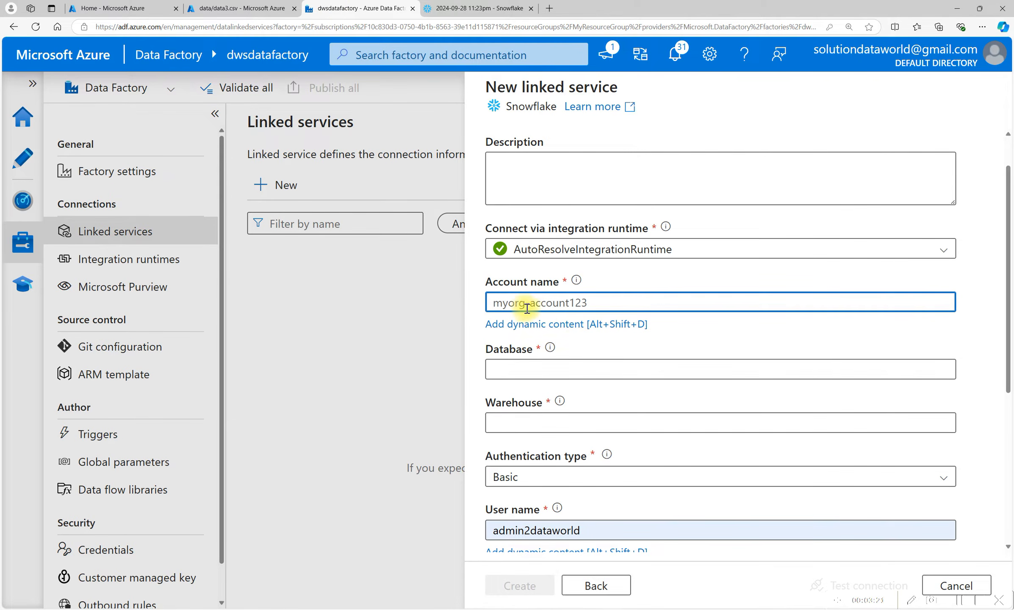
{"action": "left_click", "coordinate": [577, 369]}
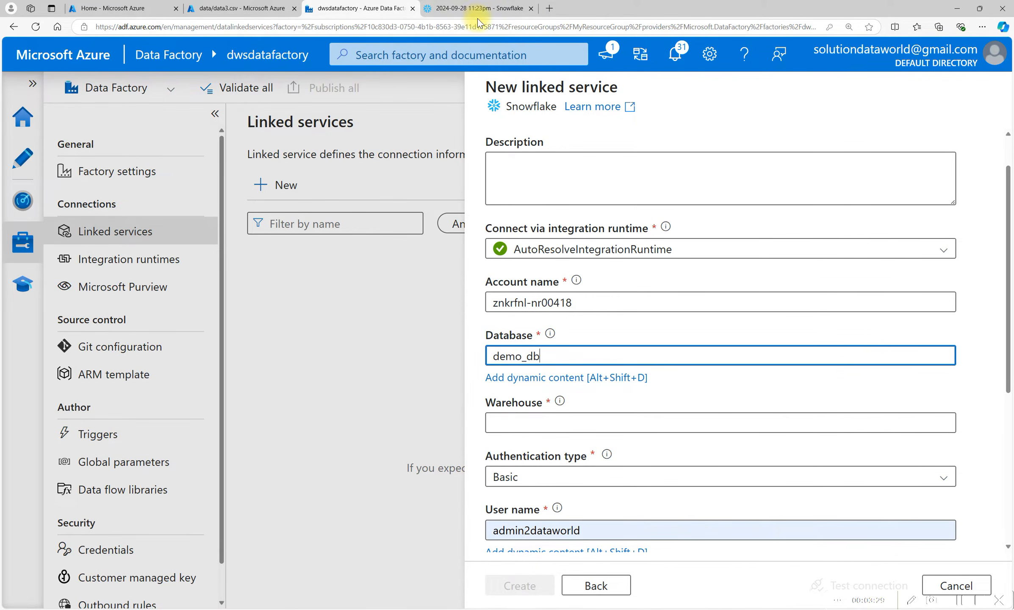
Open the Snowflake Warehouses admin page to look up the warehouse name.
{"action": "left_click", "coordinate": [456, 9]}
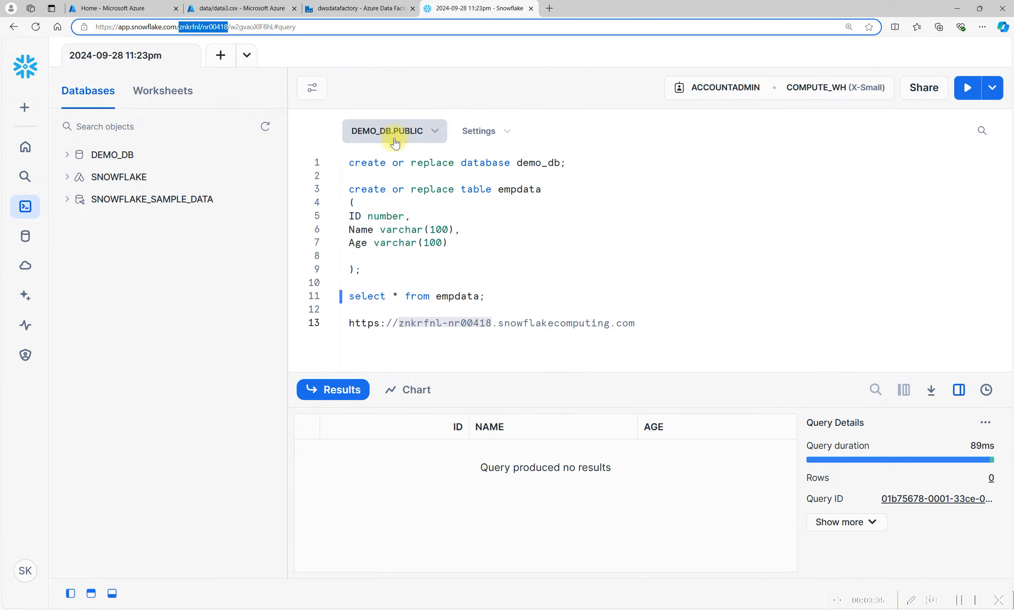
{"action": "left_click", "coordinate": [347, 8]}
{"action": "scroll", "coordinate": [530, 388], "scroll_direction": "down", "scroll_amount": 1}
{"action": "left_click", "coordinate": [521, 370]}
{"action": "left_click", "coordinate": [506, 6]}
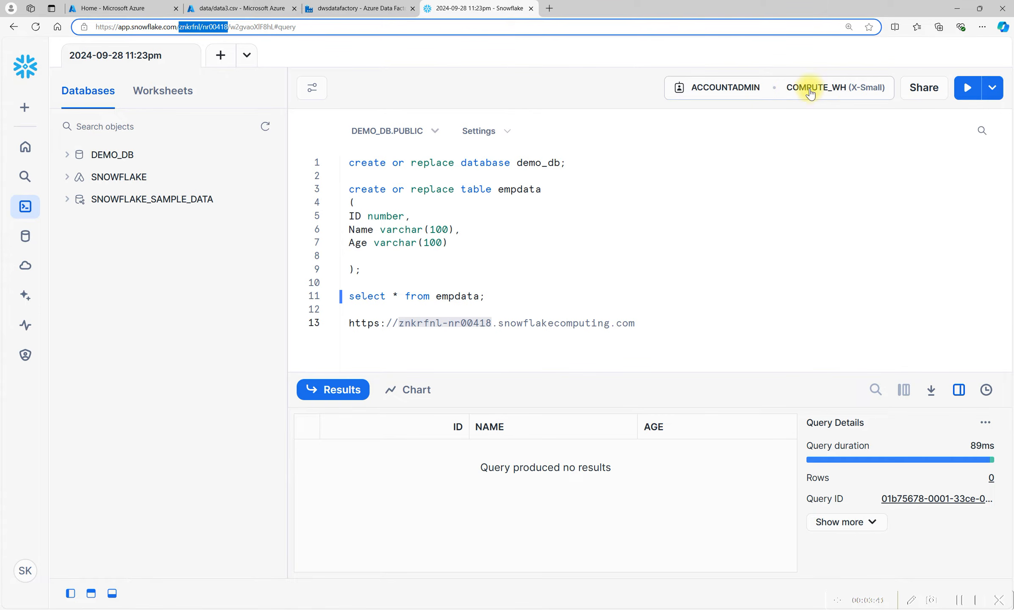
{"action": "left_click", "coordinate": [21, 355]}
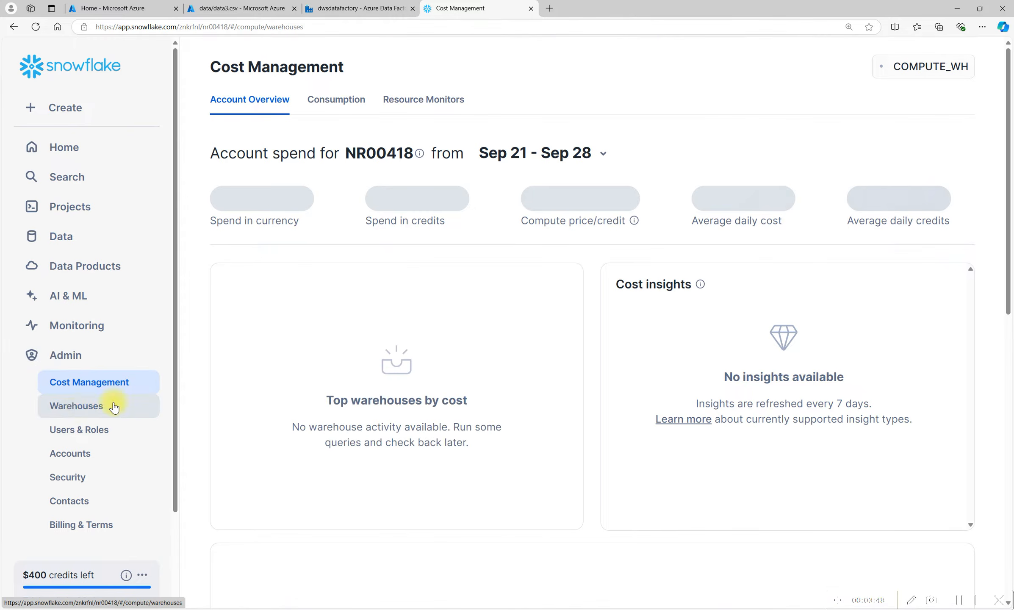
{"action": "left_click", "coordinate": [80, 409]}
{"action": "left_click", "coordinate": [300, 182]}
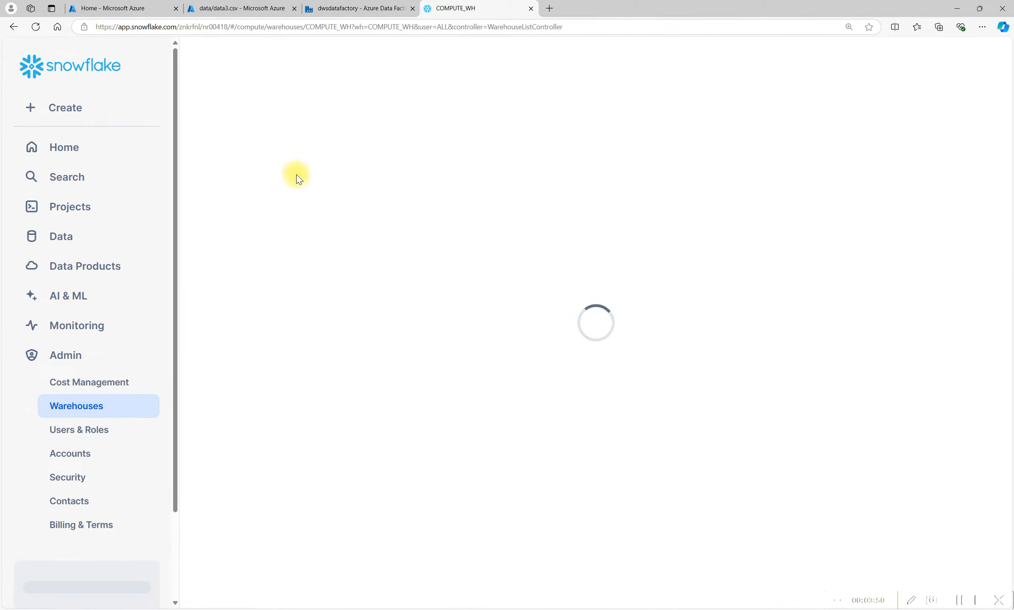
Copy the warehouse name COMPUTE_WH from Snowflake and enter it as the linked service's warehouse.
{"action": "left_click_drag", "start_coordinate": [365, 67], "coordinate": [236, 68]}
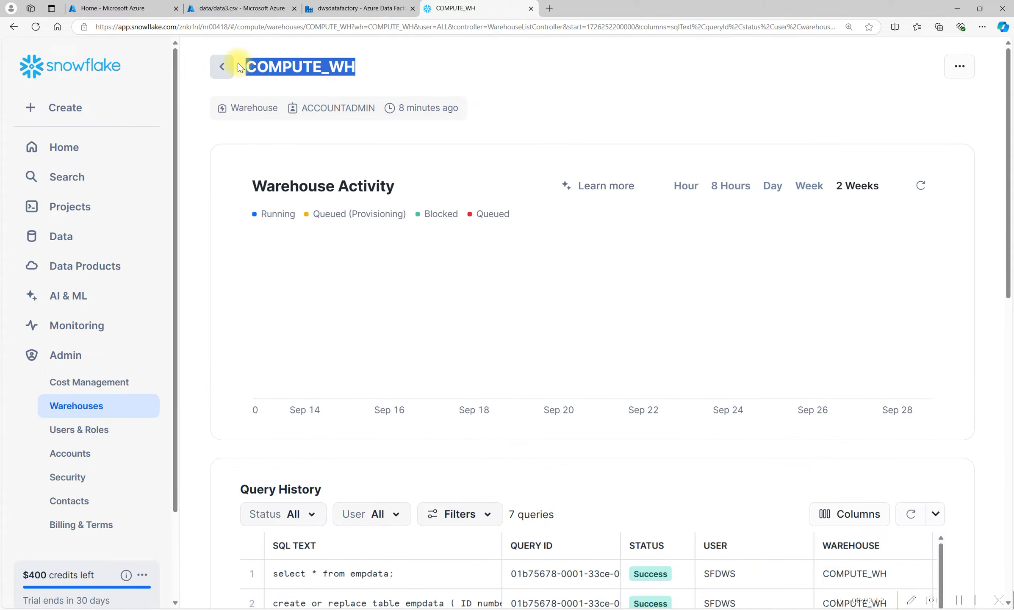
{"action": "left_click", "coordinate": [360, 8]}
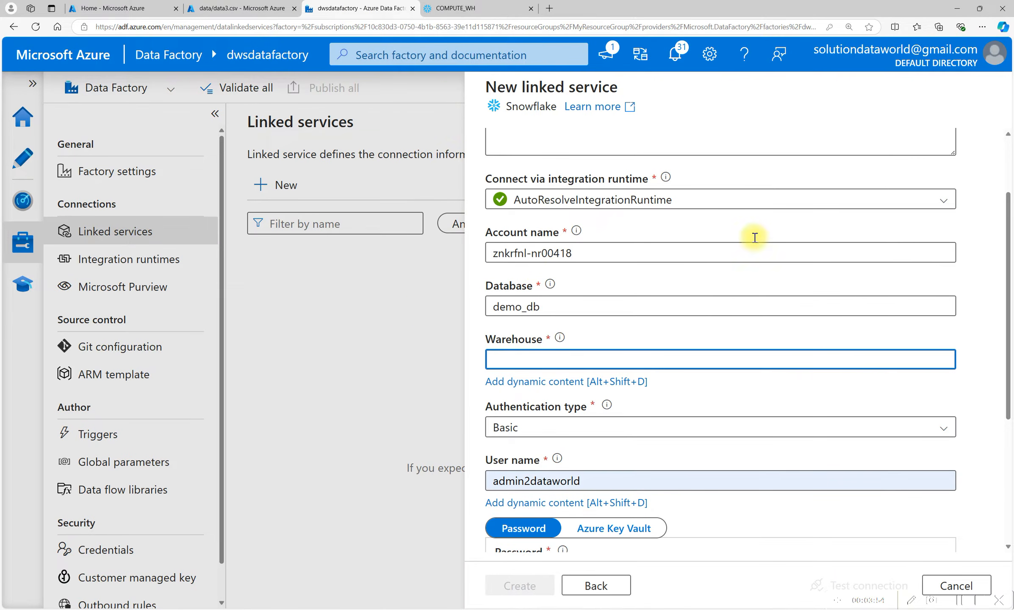
{"action": "scroll", "coordinate": [580, 415], "scroll_direction": "down", "scroll_amount": 5}
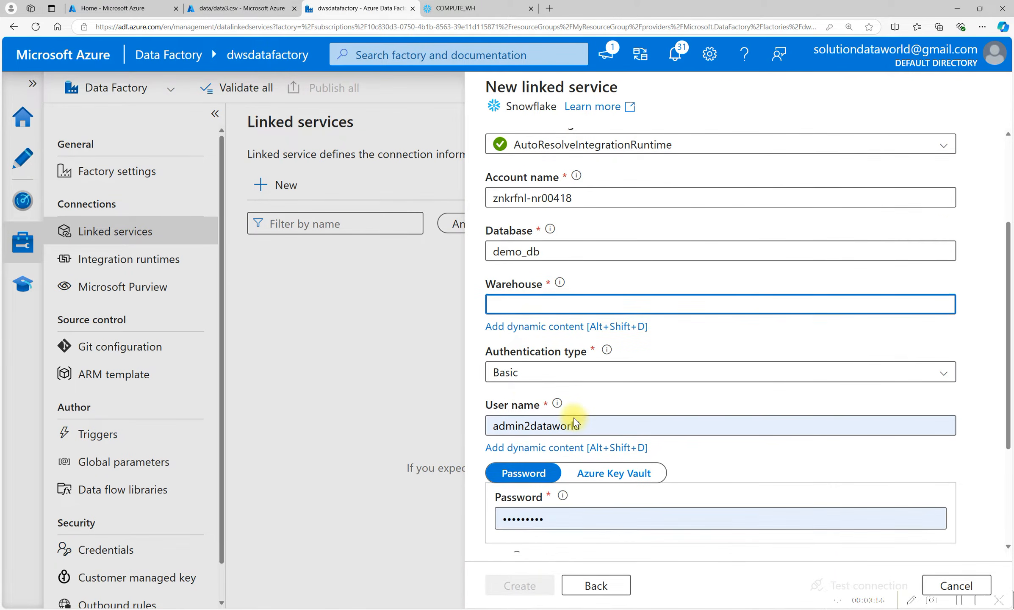
{"action": "scroll", "coordinate": [536, 260], "scroll_direction": "up", "scroll_amount": 2}
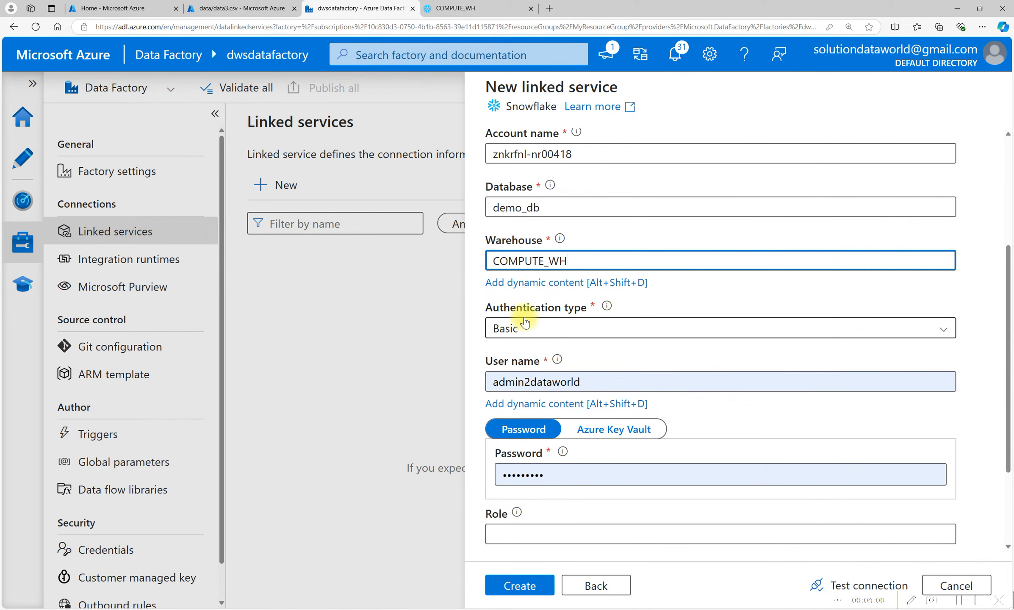
Open a Snowflake worksheet and run select current_user(); to look up the login user name.
{"action": "left_click_drag", "start_coordinate": [538, 382], "coordinate": [588, 382]}
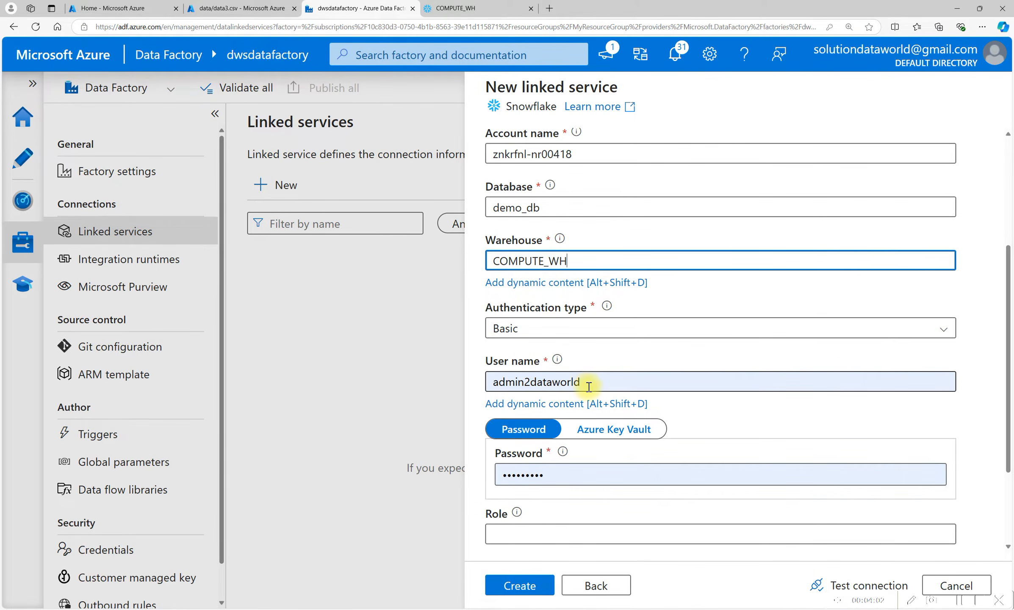
{"action": "double_click", "coordinate": [618, 365]}
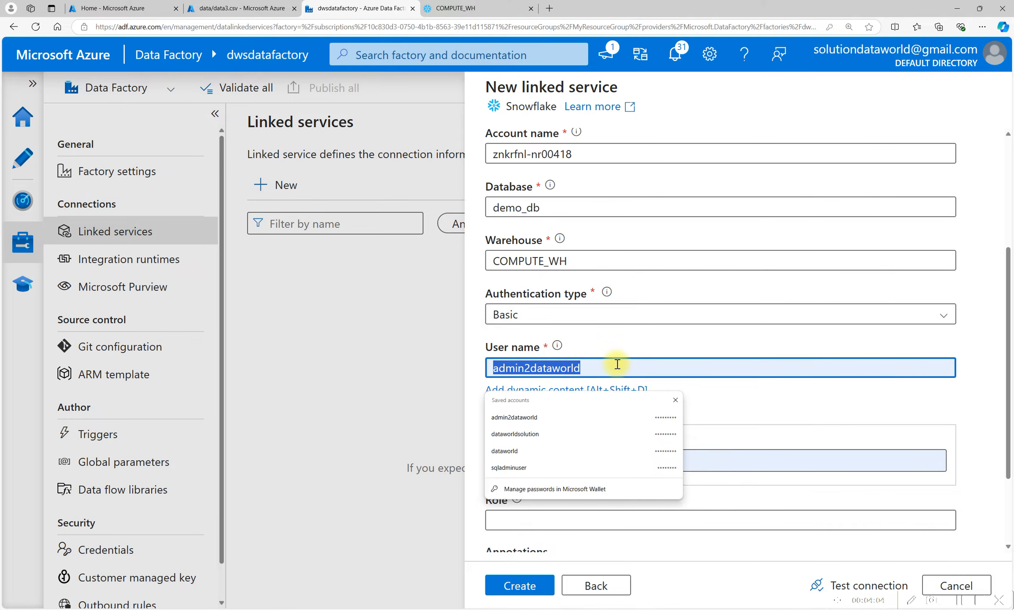
{"action": "left_click", "coordinate": [426, 6]}
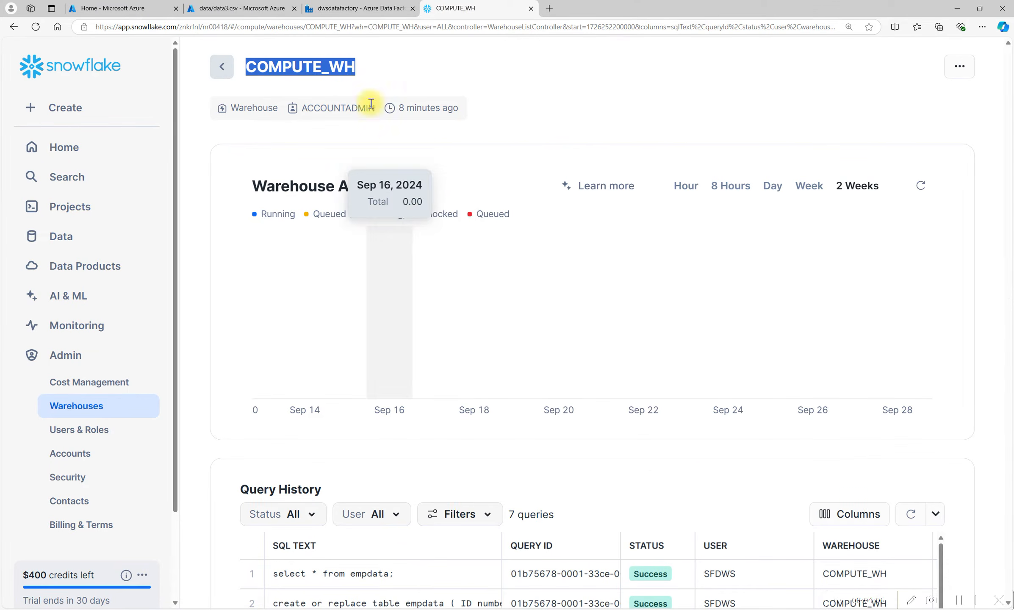
{"action": "left_click", "coordinate": [70, 207]}
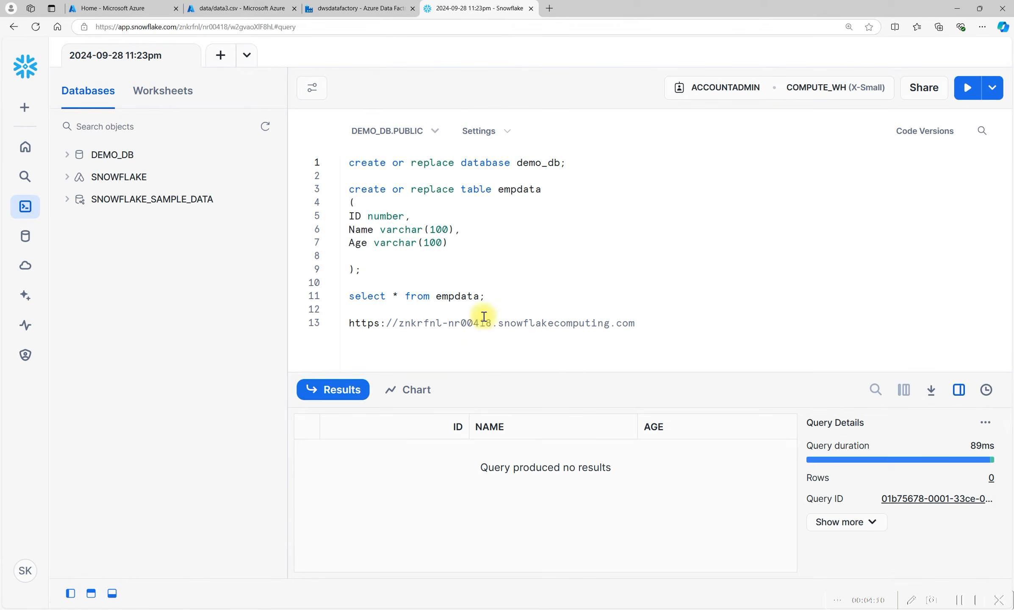
{"action": "left_click", "coordinate": [554, 302]}
{"action": "key", "text": "Return"}
{"action": "key", "text": "Return"}
{"action": "type", "text": "s"}
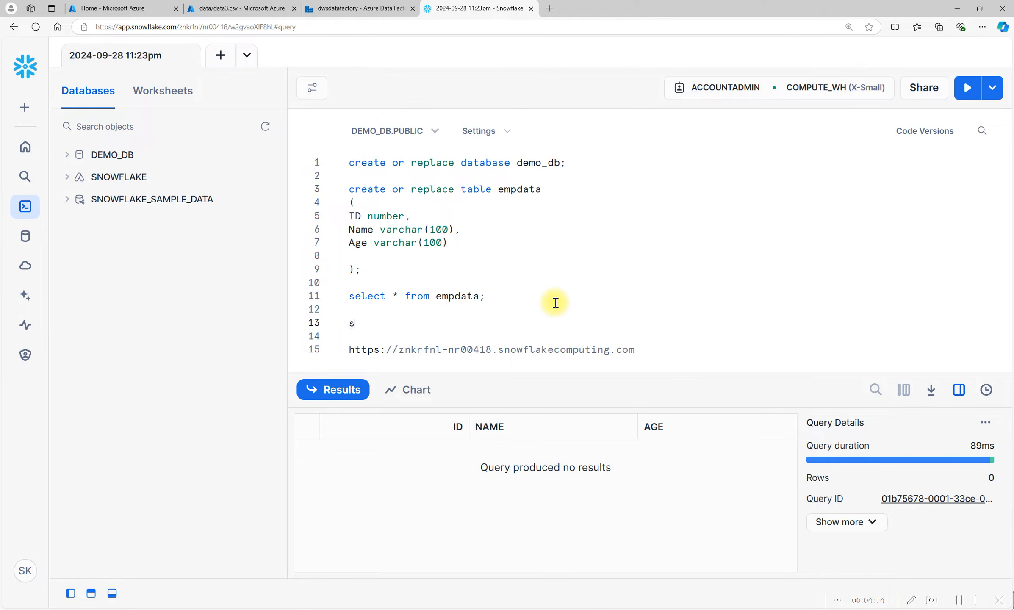
{"action": "type", "text": "elect user"}
{"action": "key", "text": "BackSpace"}
{"action": "key", "text": "BackSpace"}
{"action": "key", "text": "BackSpace"}
{"action": "key", "text": "BackSpace"}
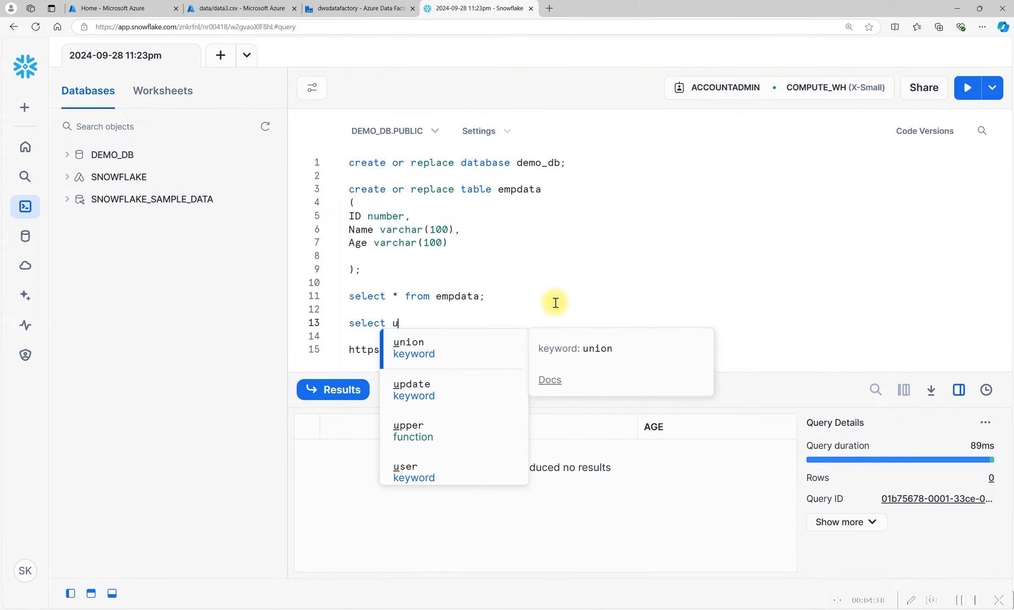
{"action": "type", "text": "curre"}
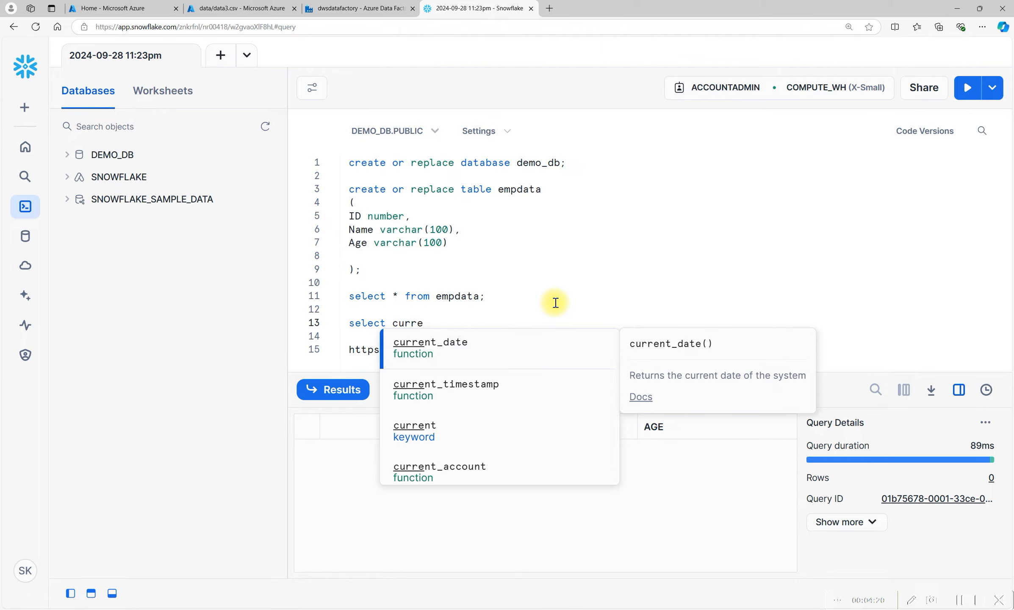
{"action": "type", "text": "_user"}
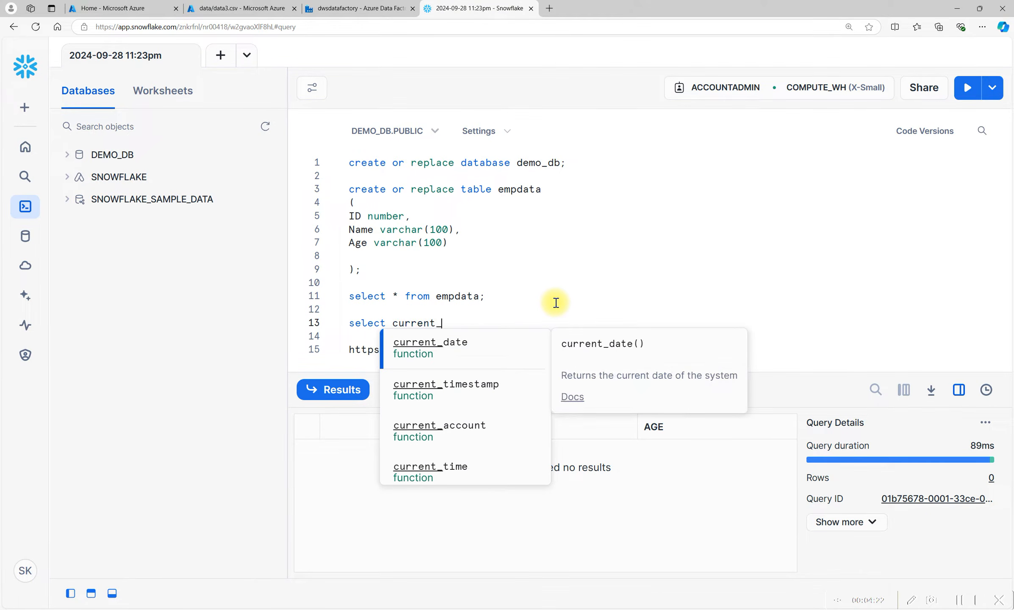
{"action": "key", "text": "Escape"}
{"action": "type", "text": "();"}
{"action": "key", "text": "ctrl+Return"}
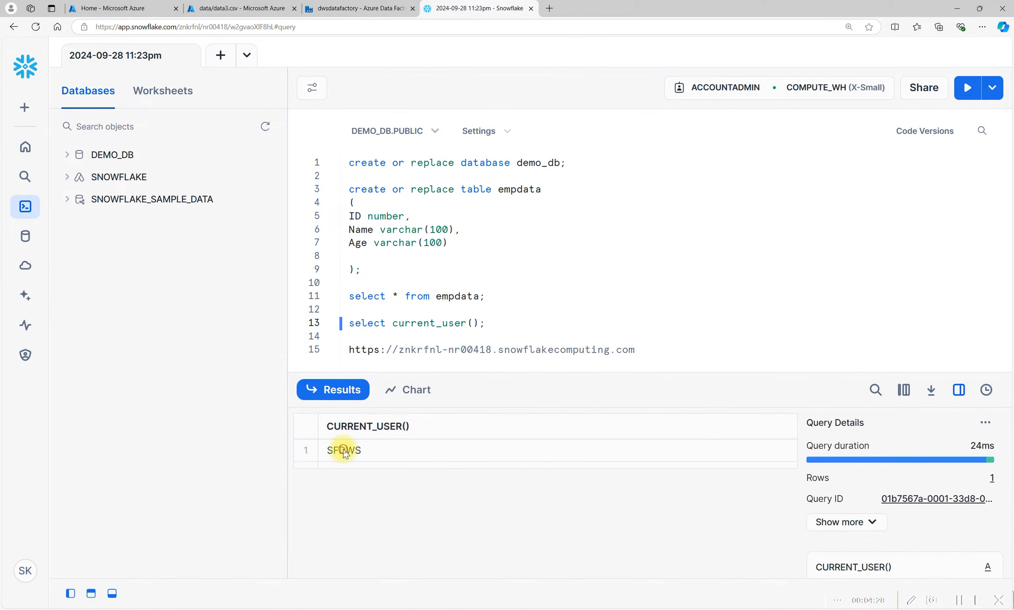
Copy the returned user name SFDWS and use it as the linked service's User name.
{"action": "left_click", "coordinate": [345, 451]}
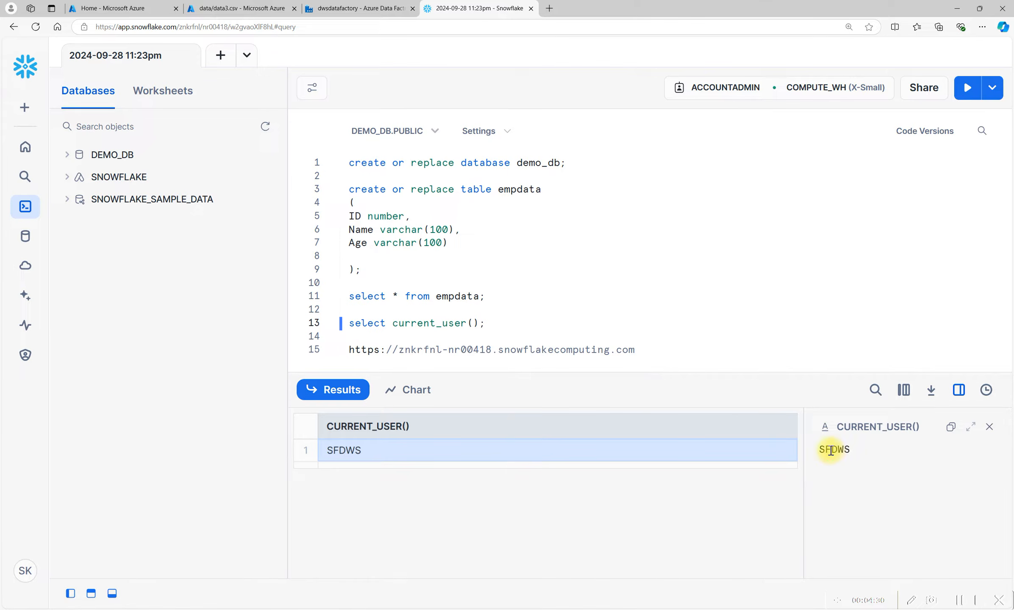
{"action": "left_click", "coordinate": [831, 450]}
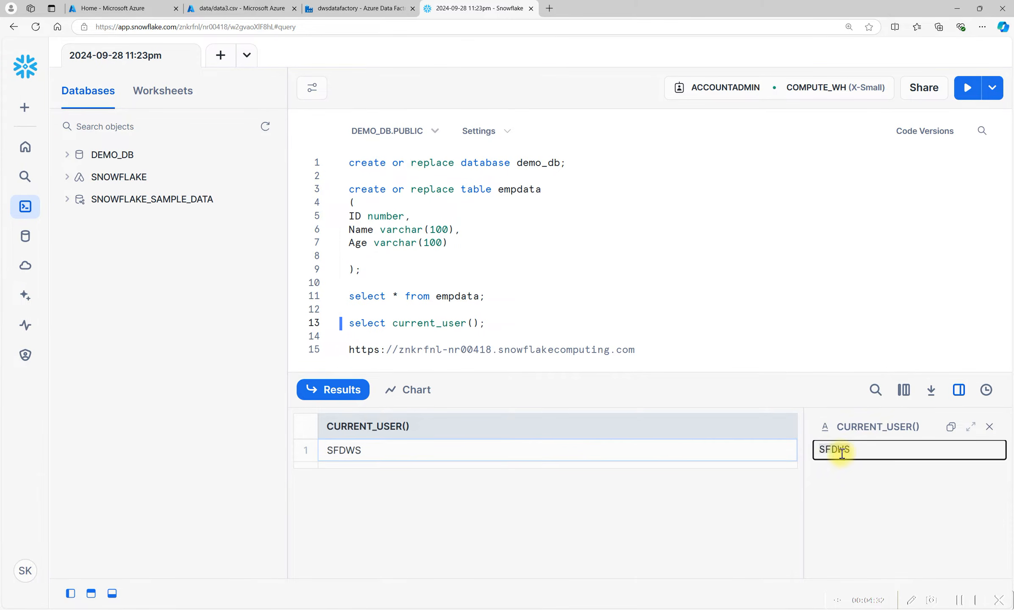
{"action": "left_click", "coordinate": [349, 8]}
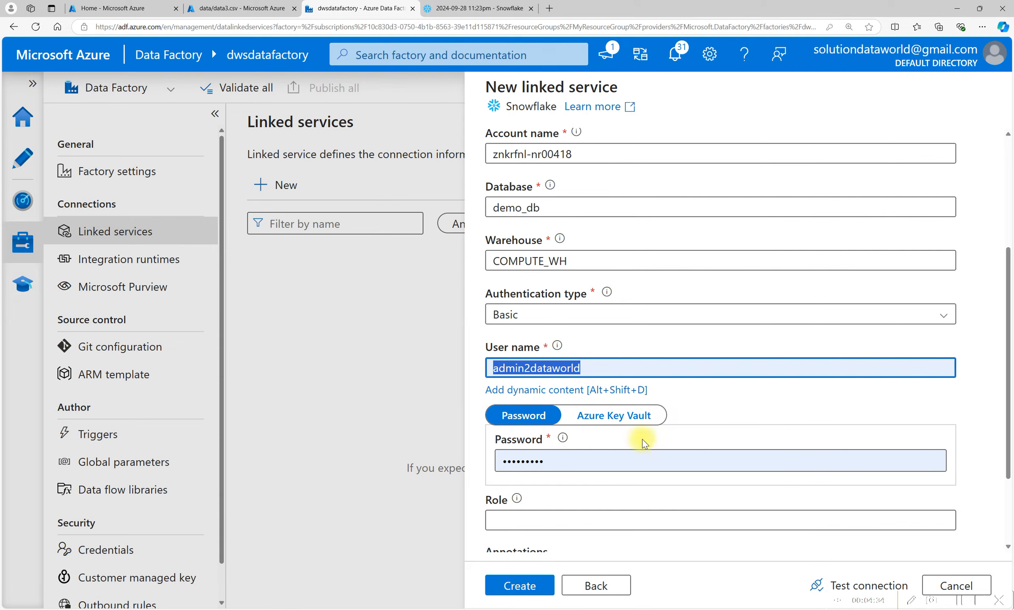
{"action": "key", "text": "ctrl+v"}
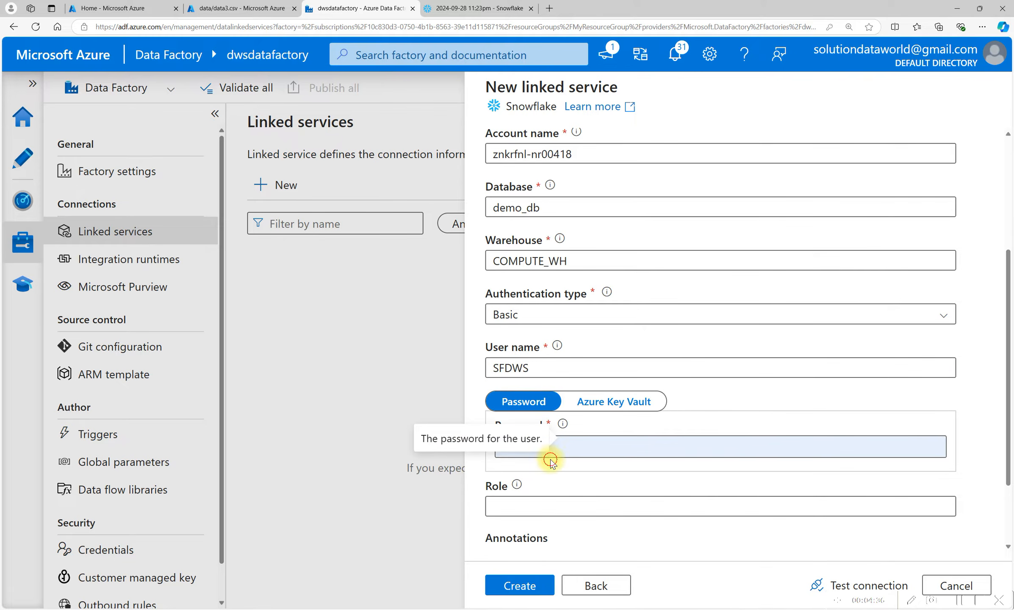
Re-enter the Snowflake account password in the Password field.
{"action": "left_click", "coordinate": [571, 451]}
{"action": "key", "text": "BackSpace"}
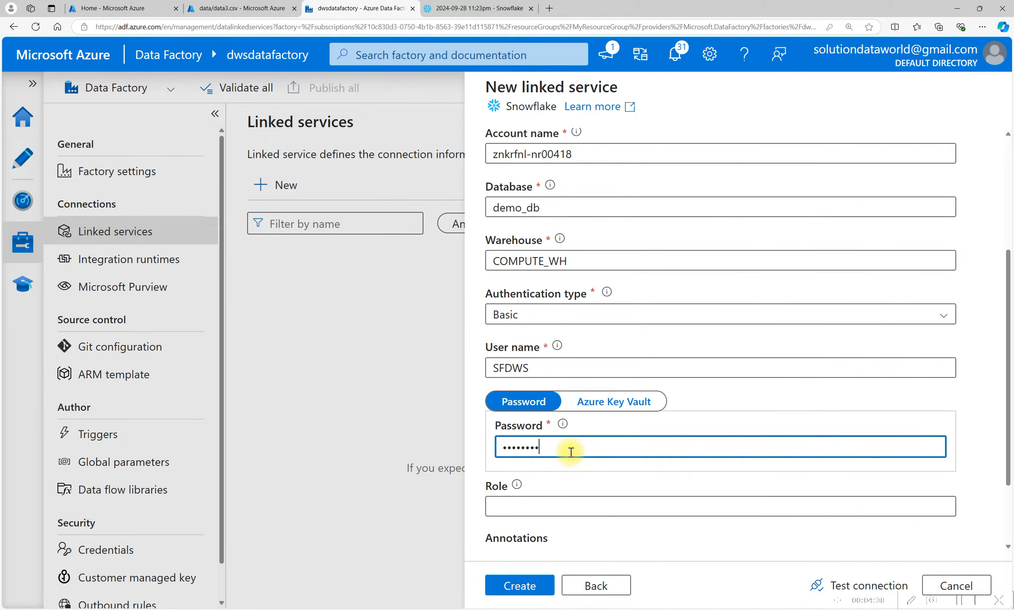
{"action": "key", "text": "BackSpace"}
{"action": "key", "text": "BackSpace"}
{"action": "key", "text": "BackSpace"}
{"action": "type", "text": "•"}
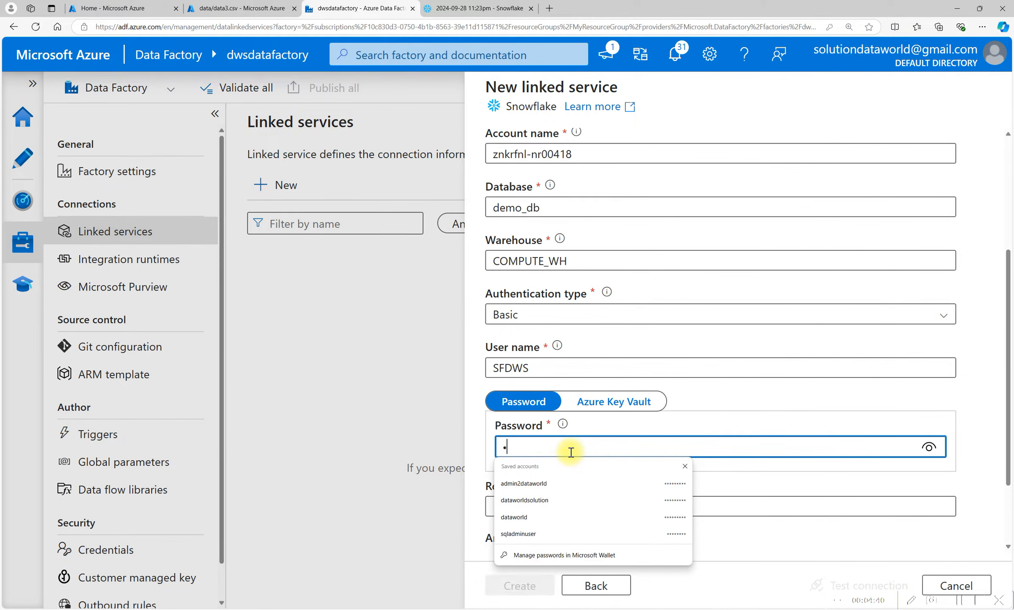
{"action": "type", "text": "•"}
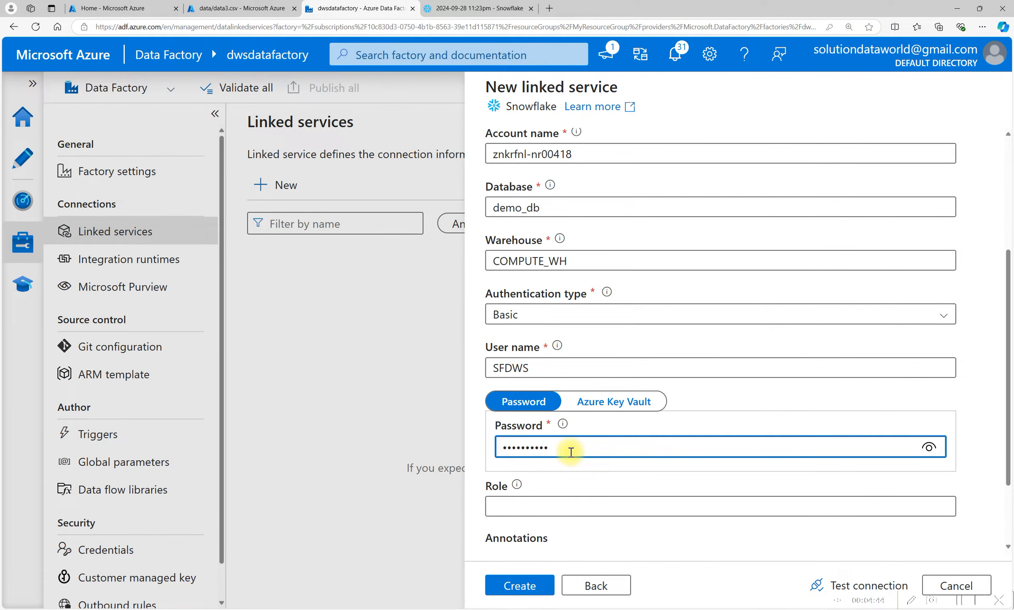
Test the Snowflake connection and create the ls_snowflake linked service.
{"action": "scroll", "coordinate": [864, 509], "scroll_direction": "down", "scroll_amount": 2}
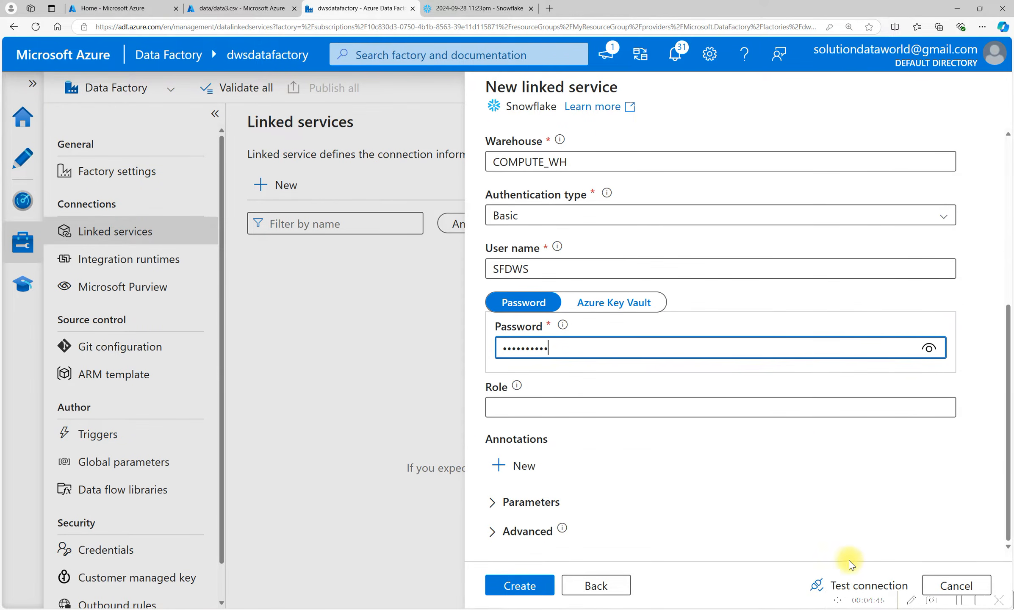
{"action": "left_click", "coordinate": [856, 585]}
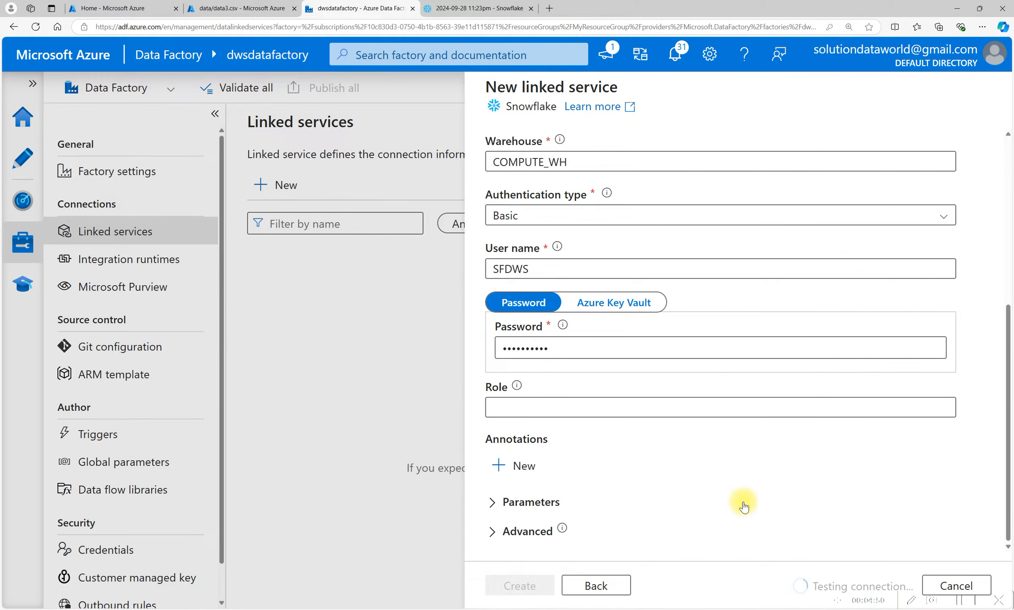
{"action": "scroll", "coordinate": [744, 506], "scroll_direction": "up", "scroll_amount": 5}
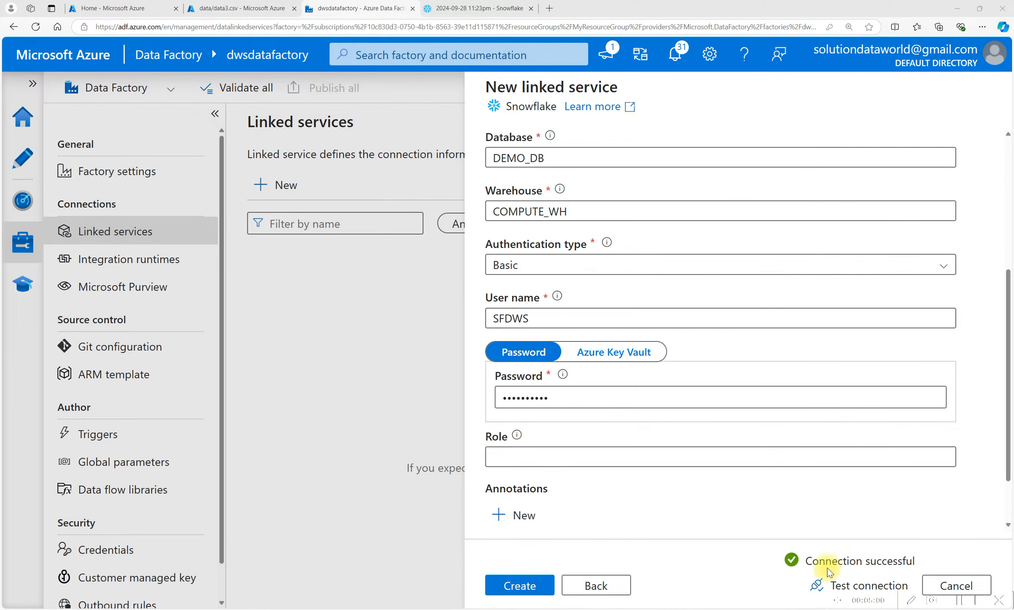
{"action": "left_click", "coordinate": [520, 587]}
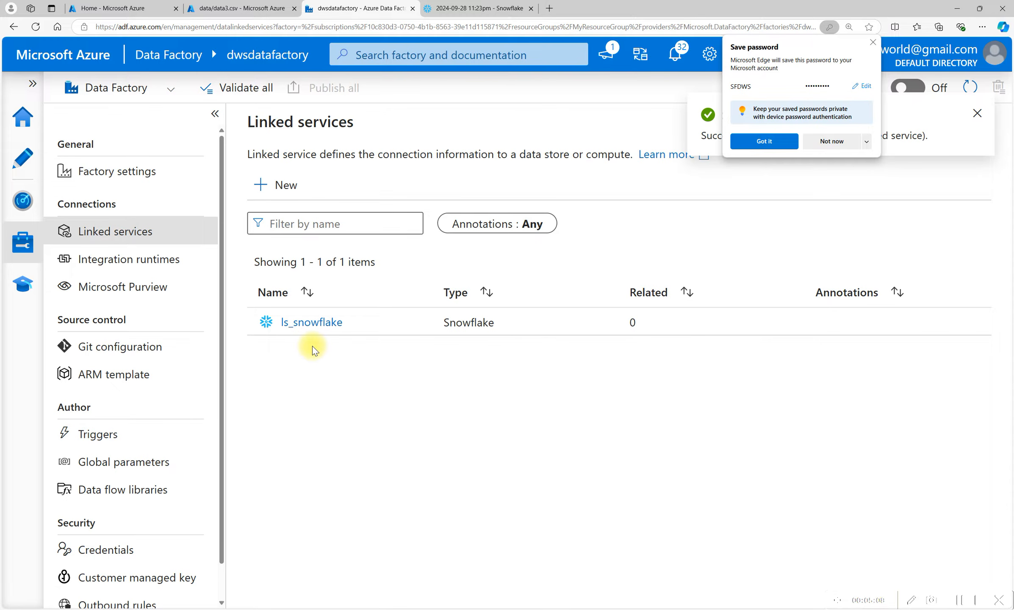
Start another new linked service and choose Azure Blob Storage as its data store.
{"action": "left_click", "coordinate": [266, 187]}
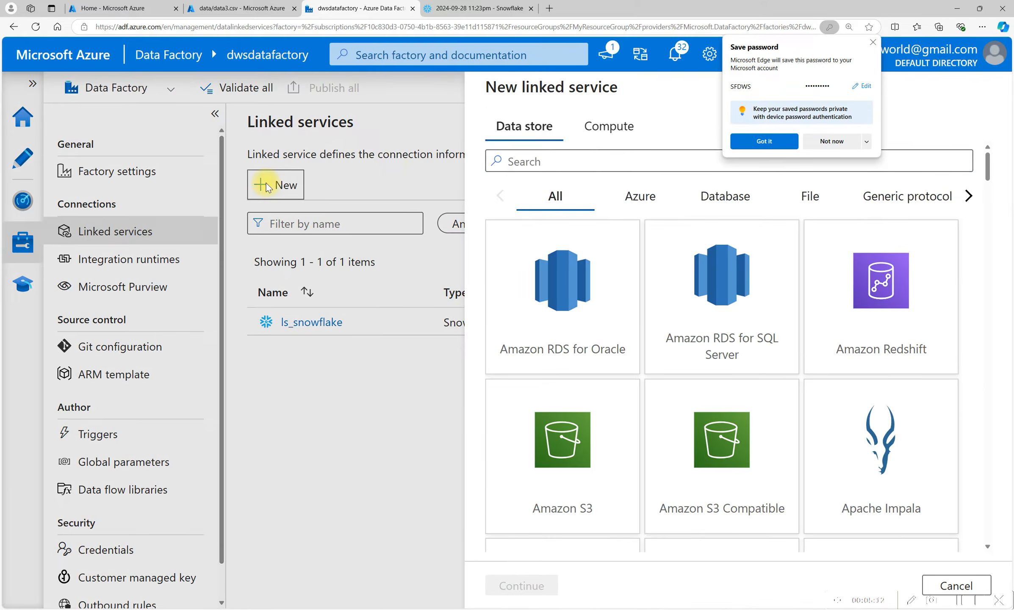
{"action": "left_click", "coordinate": [841, 141]}
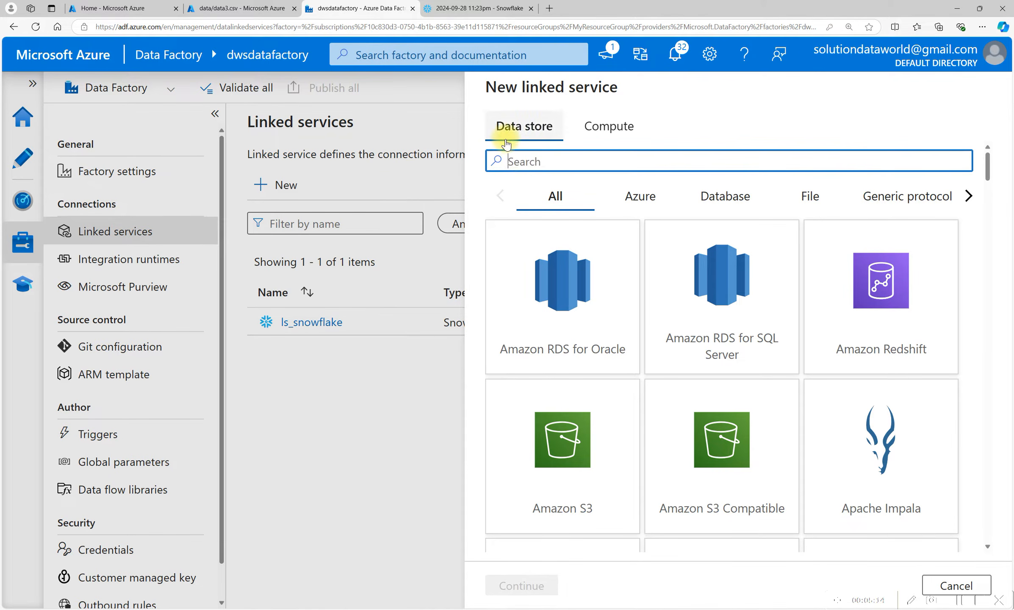
{"action": "type", "text": "blob"}
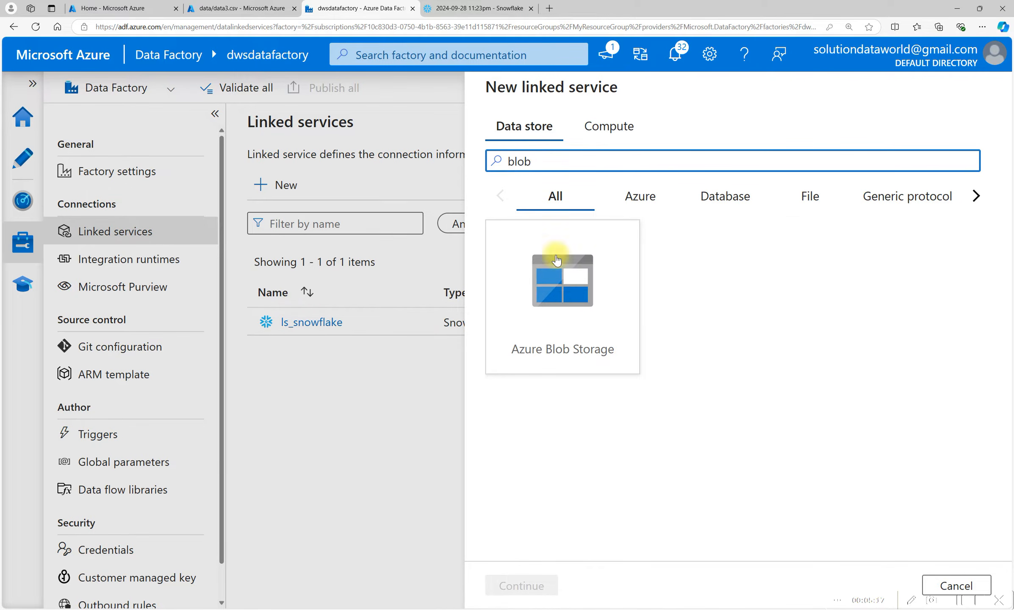
{"action": "left_click", "coordinate": [568, 278]}
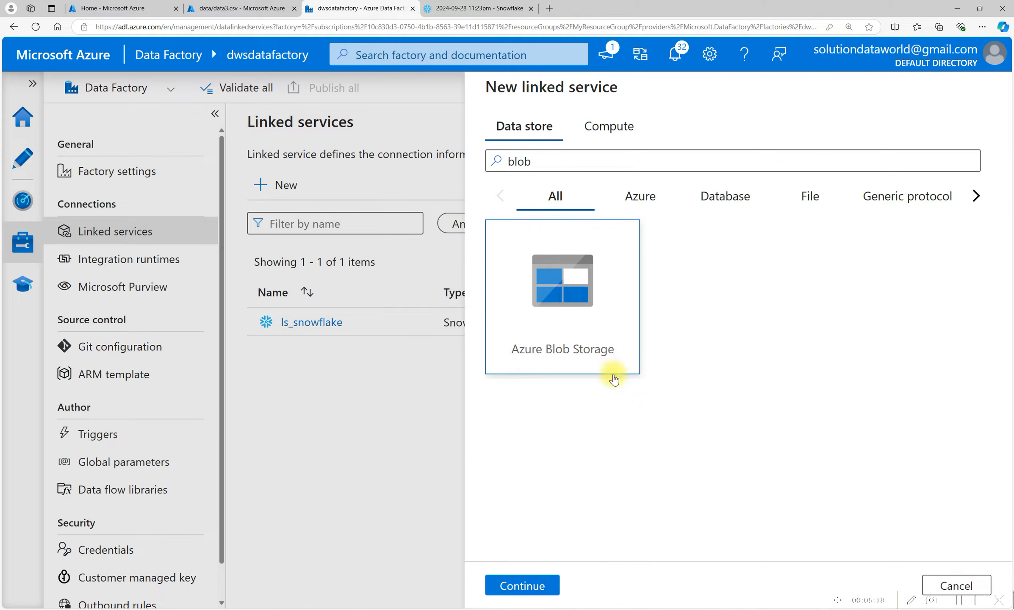
{"action": "left_click", "coordinate": [513, 588]}
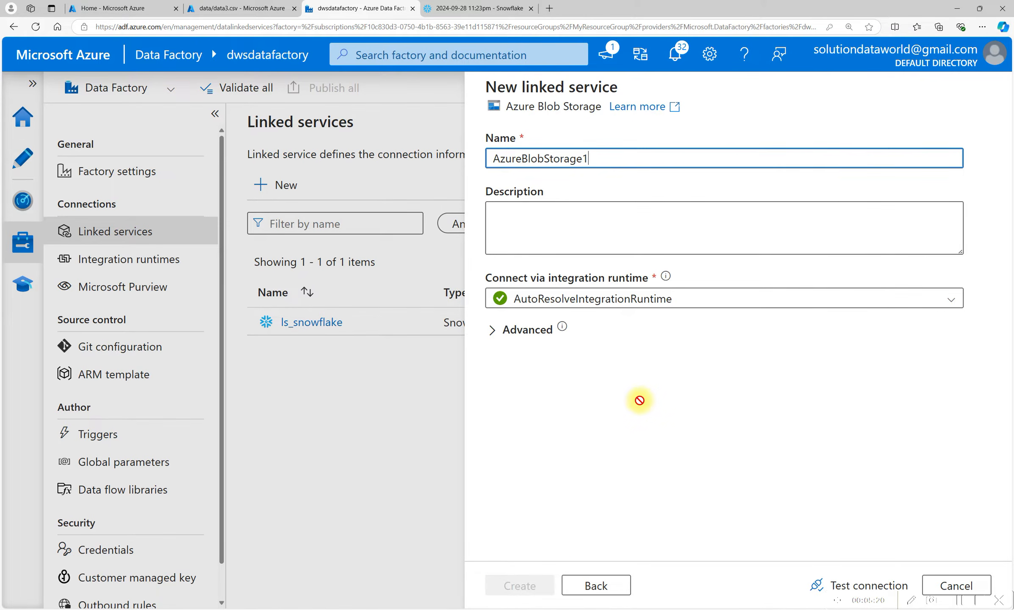
Name the Blob Storage linked service ls_blobstorage.
{"action": "left_click_drag", "start_coordinate": [641, 154], "coordinate": [494, 152]}
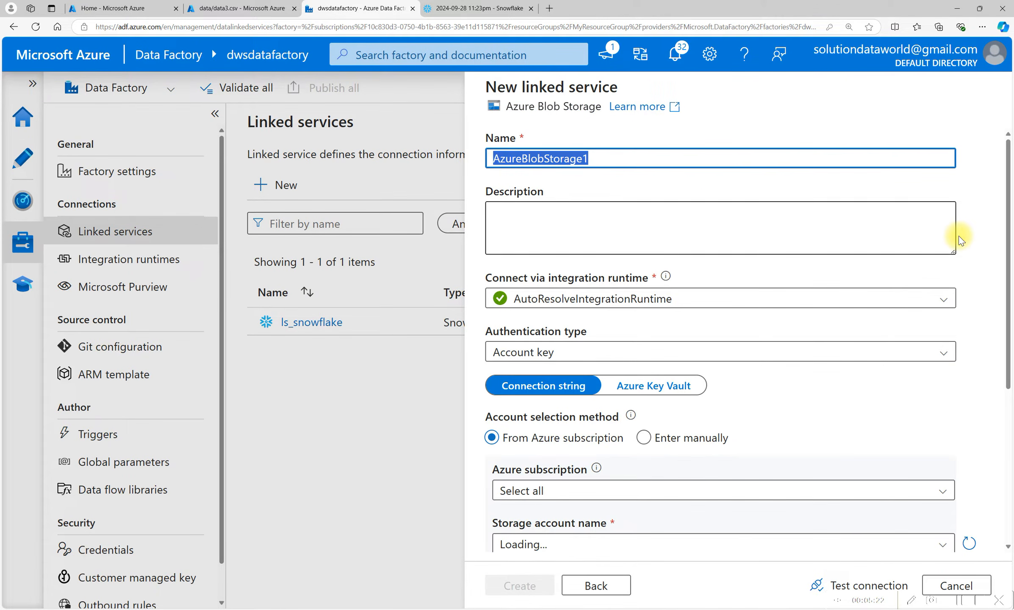
{"action": "type", "text": "j"}
{"action": "key", "text": "BackSpace"}
{"action": "type", "text": "ls"}
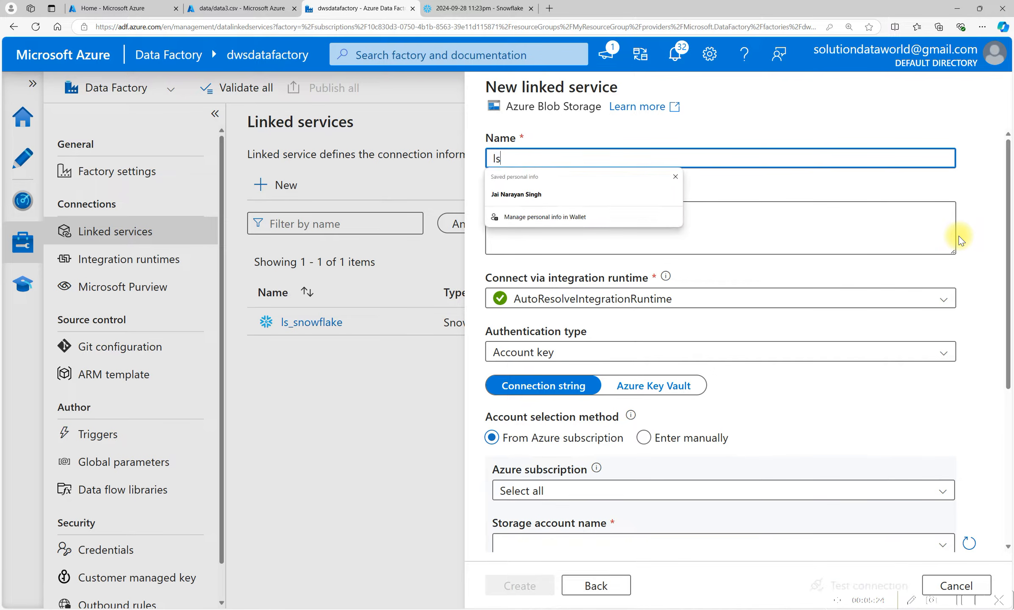
{"action": "type", "text": "_blobstorage"}
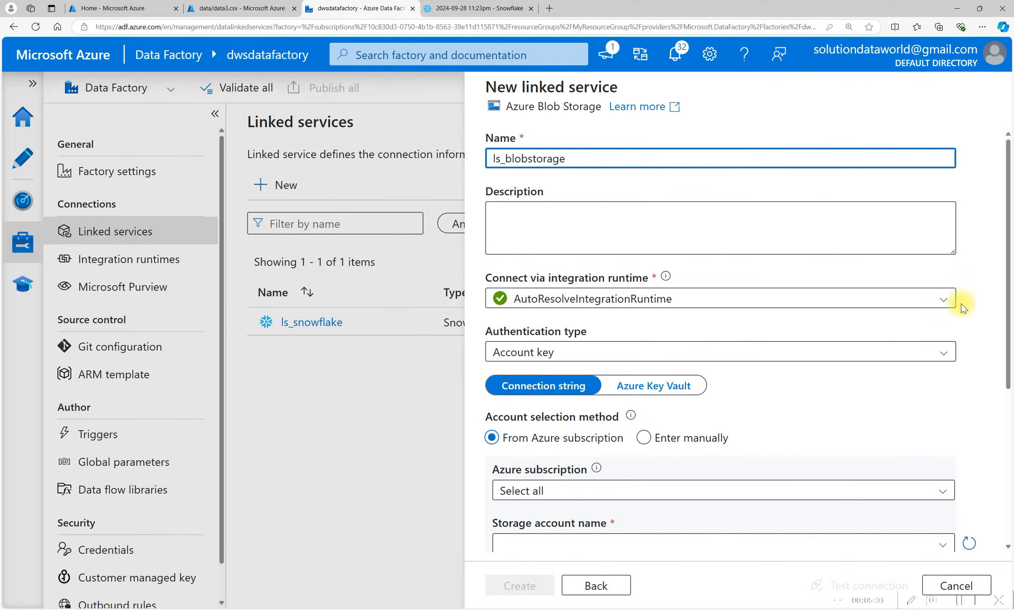
{"action": "left_click", "coordinate": [507, 218]}
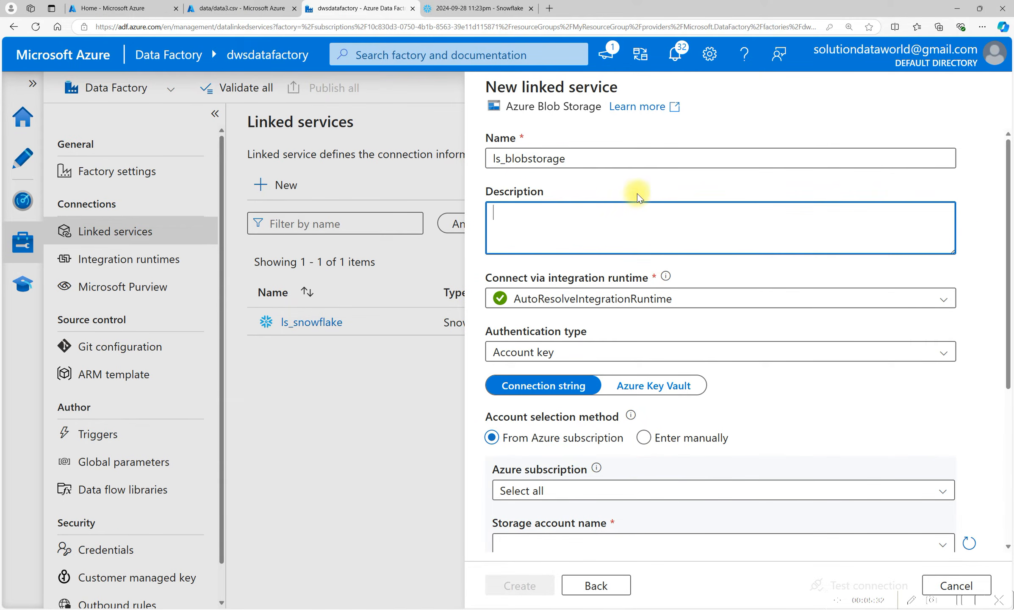
Set the Blob Storage linked service's authentication type to SAS URI.
{"action": "scroll", "coordinate": [608, 205], "scroll_direction": "down", "scroll_amount": 2}
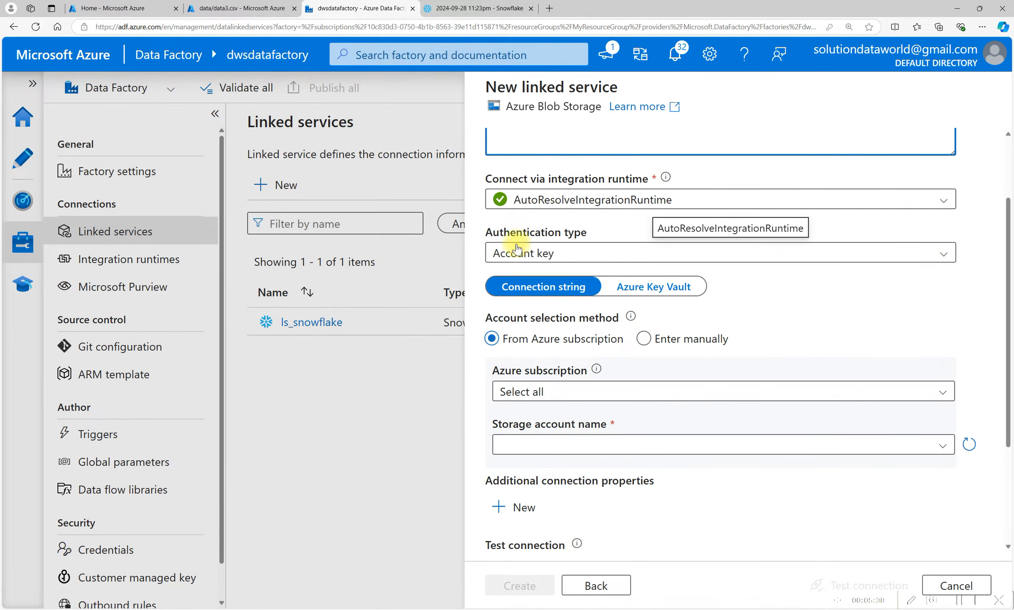
{"action": "left_click", "coordinate": [554, 253]}
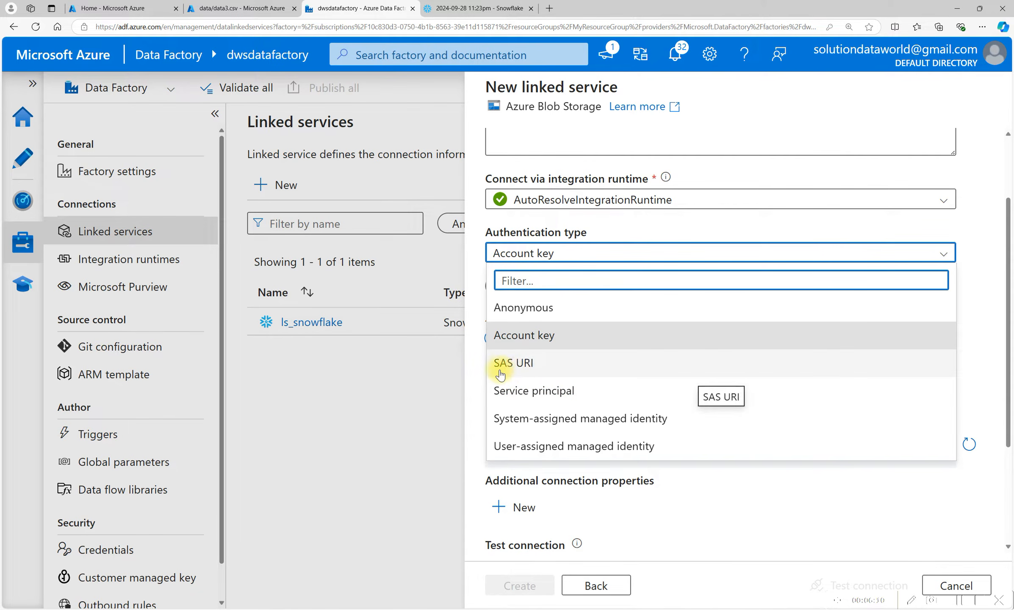
{"action": "left_click", "coordinate": [515, 365]}
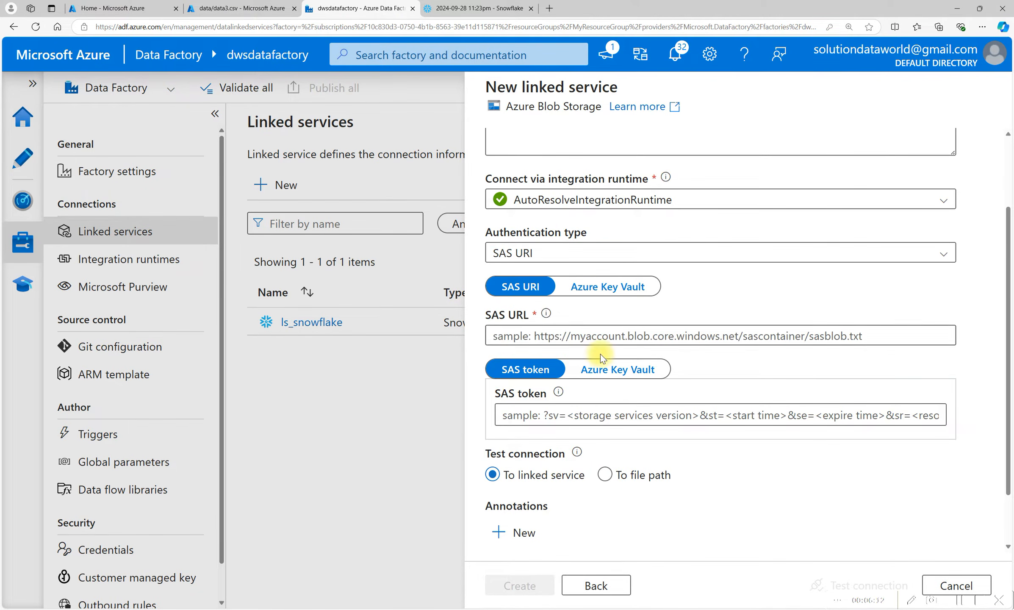
{"action": "scroll", "coordinate": [518, 341], "scroll_direction": "up", "scroll_amount": 3}
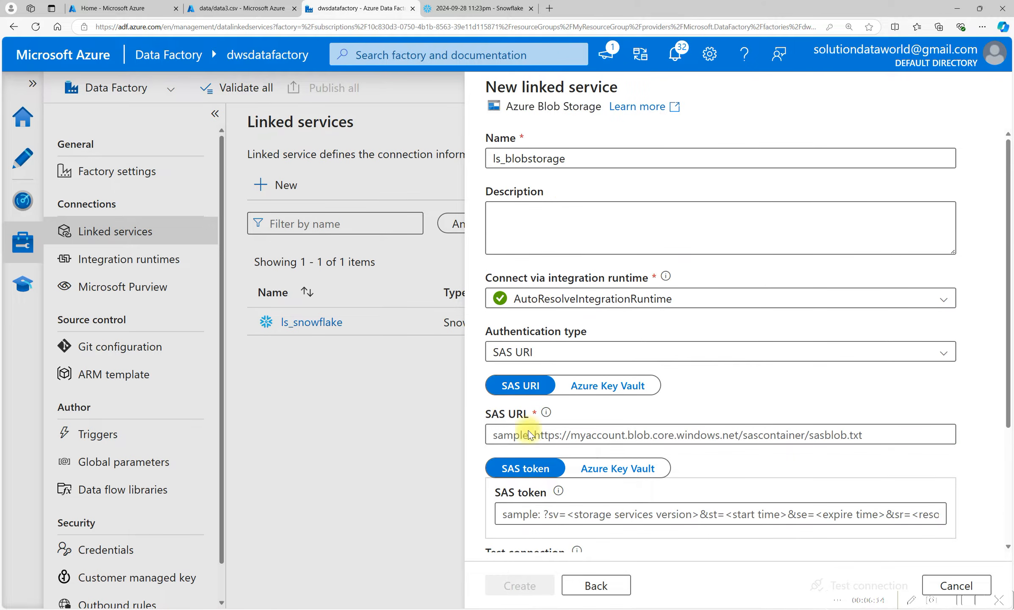
Open the storage account's Shared access signature settings and allow the Service, Container and Object resource types.
{"action": "left_click", "coordinate": [224, 10]}
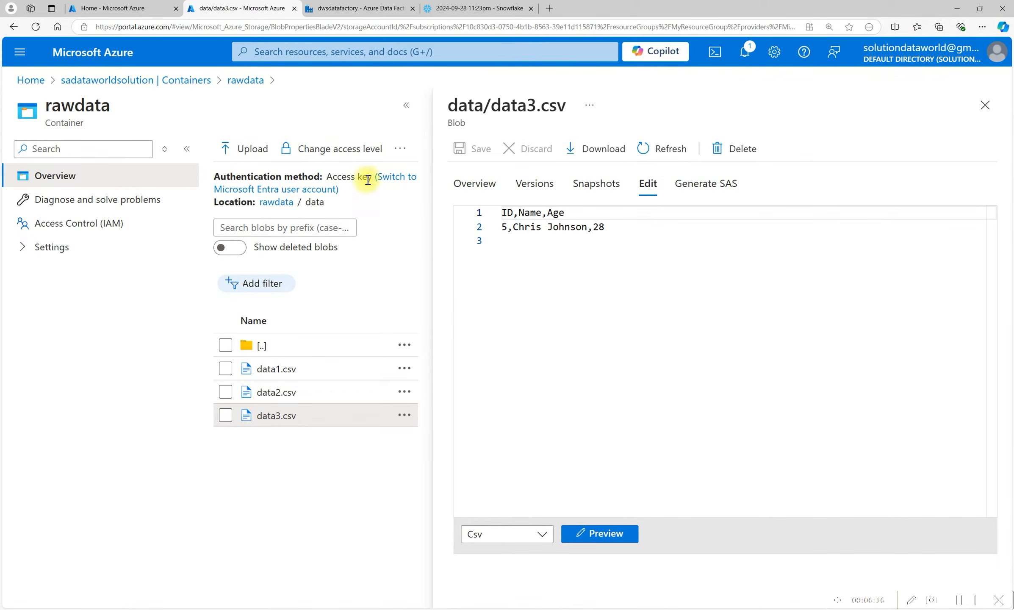
{"action": "left_click", "coordinate": [109, 80]}
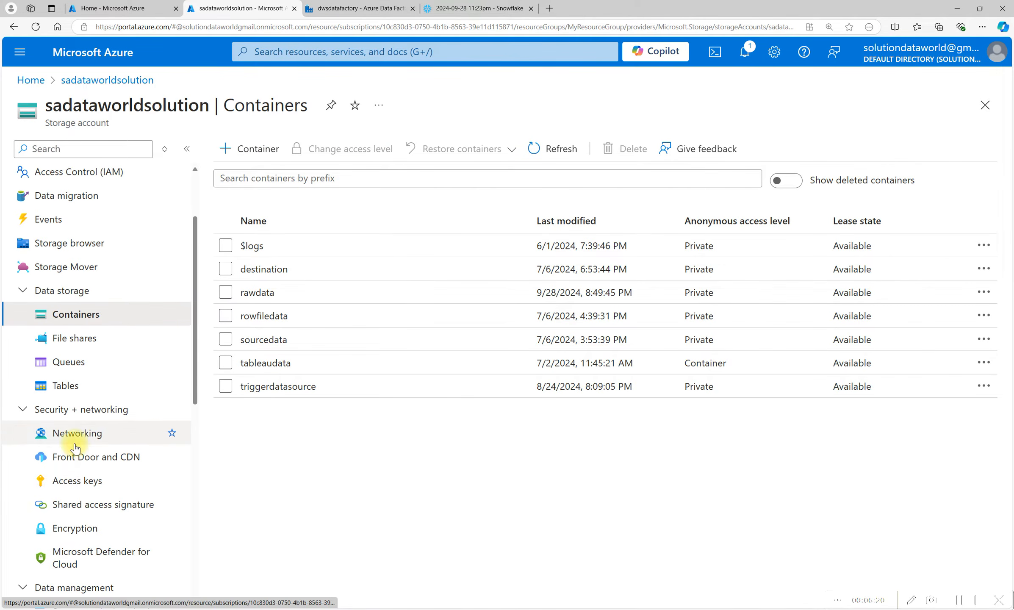
{"action": "scroll", "coordinate": [72, 415], "scroll_direction": "down", "scroll_amount": 3}
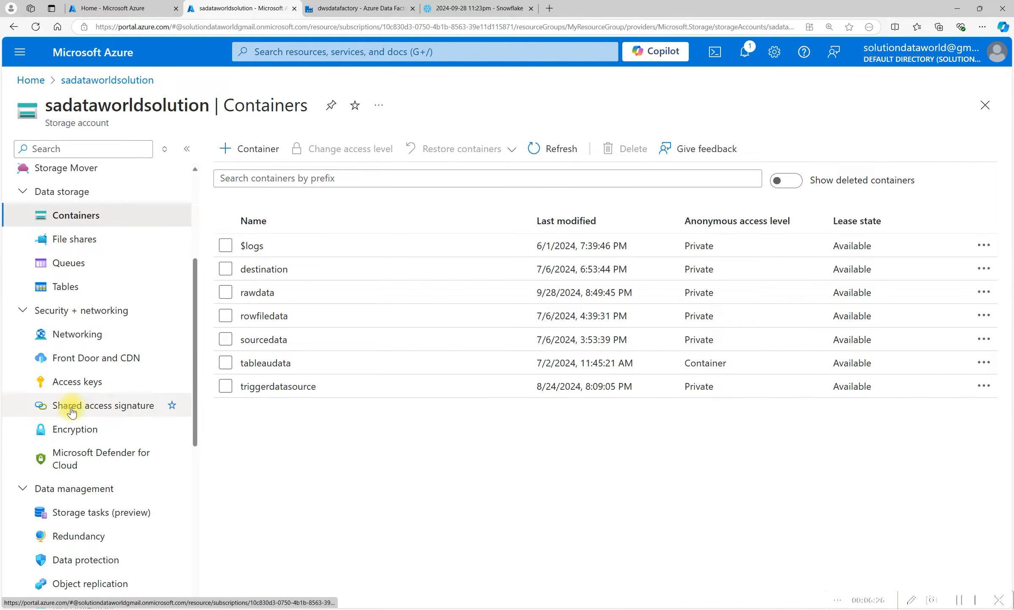
{"action": "left_click", "coordinate": [126, 411]}
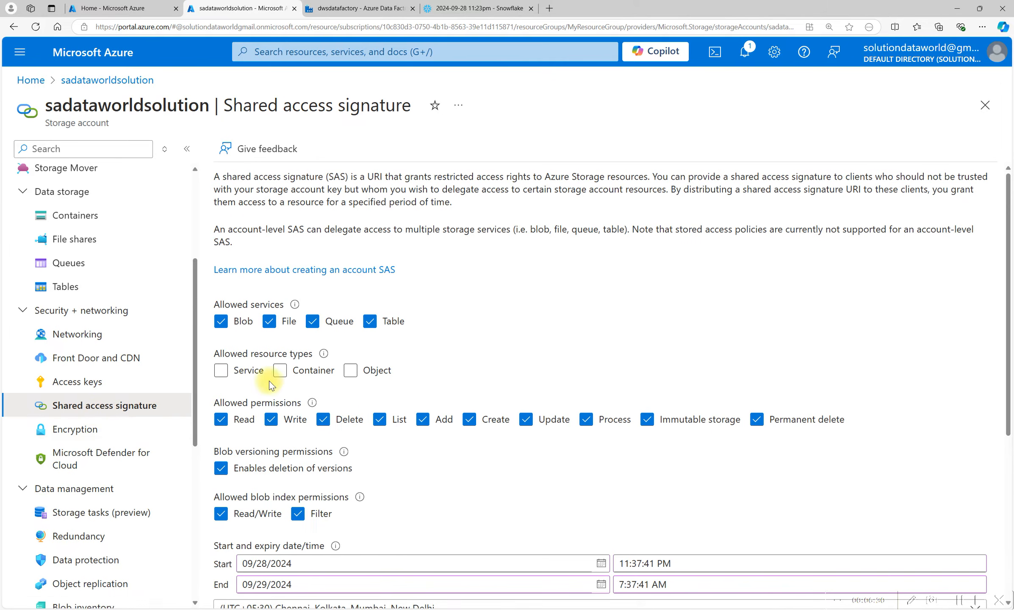
{"action": "left_click", "coordinate": [220, 370]}
{"action": "left_click", "coordinate": [280, 370]}
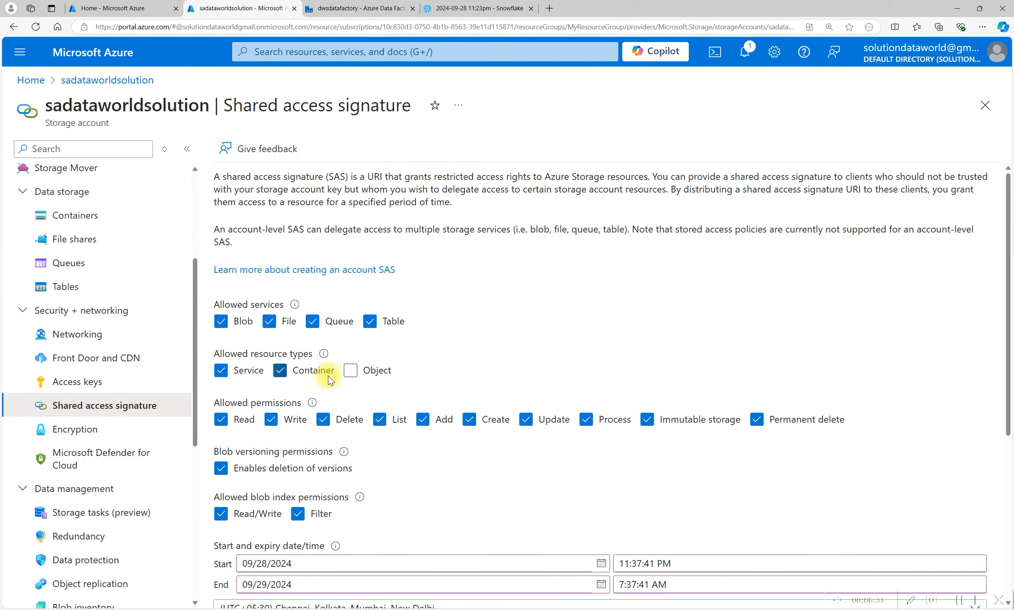
{"action": "left_click", "coordinate": [349, 370]}
Set the SAS end date to 10/05/2024 and generate the SAS and connection string with signing key key1.
{"action": "scroll", "coordinate": [431, 290], "scroll_direction": "down", "scroll_amount": 5}
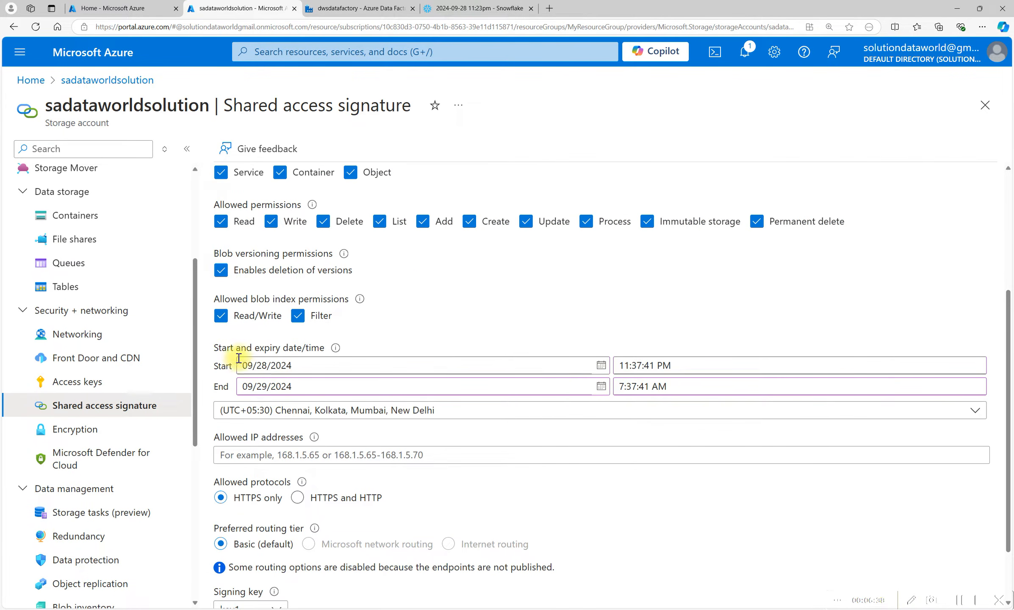
{"action": "left_click", "coordinate": [601, 386]}
{"action": "left_click", "coordinate": [380, 541]}
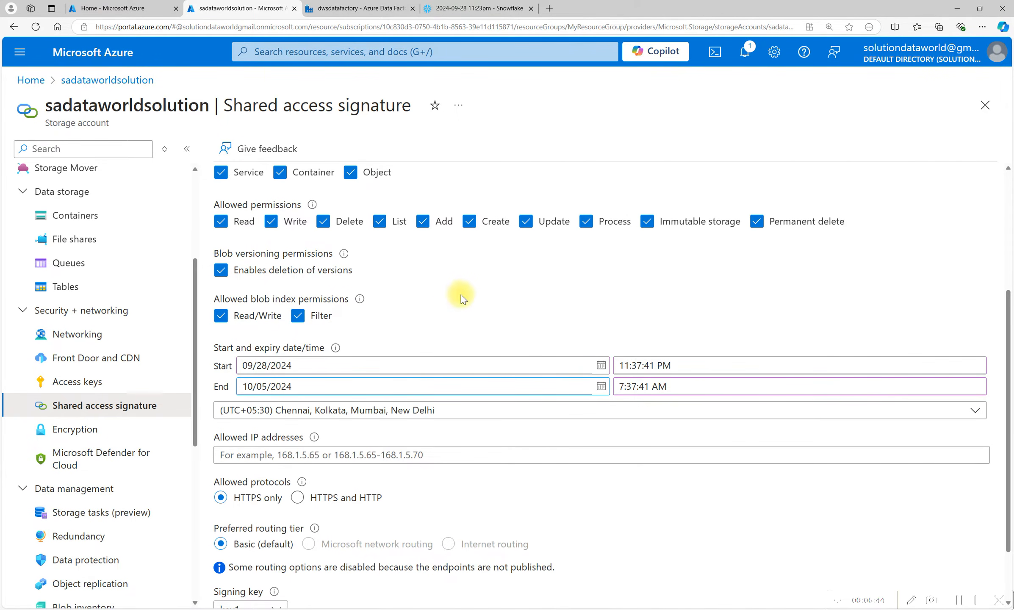
{"action": "scroll", "coordinate": [436, 309], "scroll_direction": "down", "scroll_amount": 2}
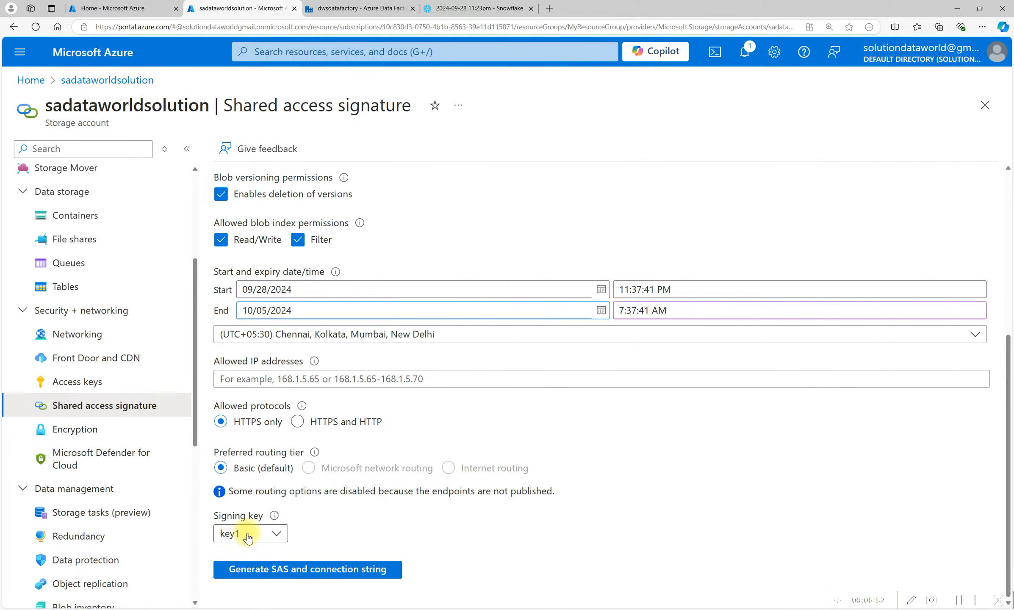
{"action": "left_click", "coordinate": [274, 533]}
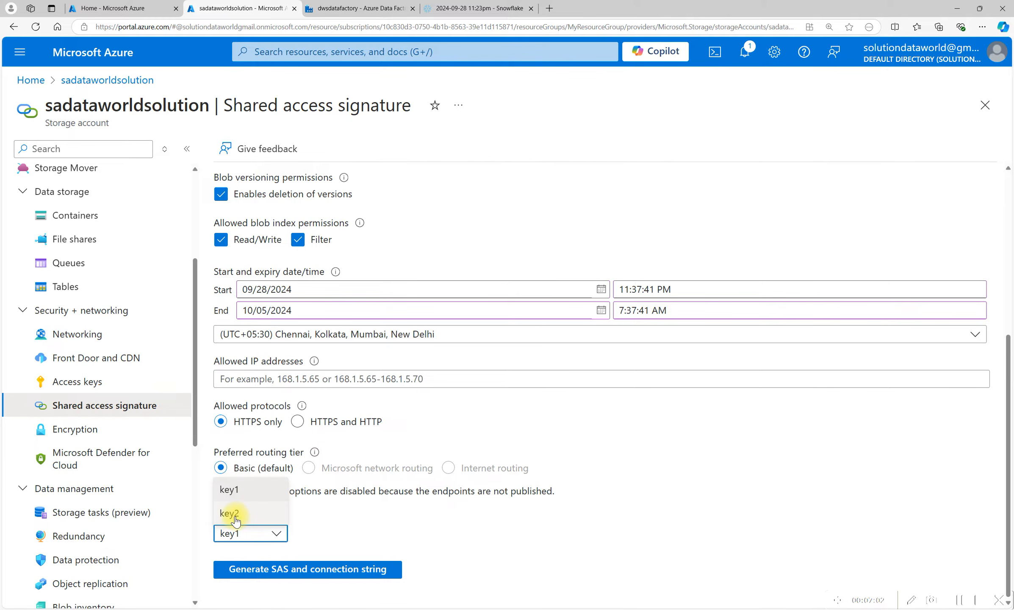
{"action": "left_click", "coordinate": [324, 530]}
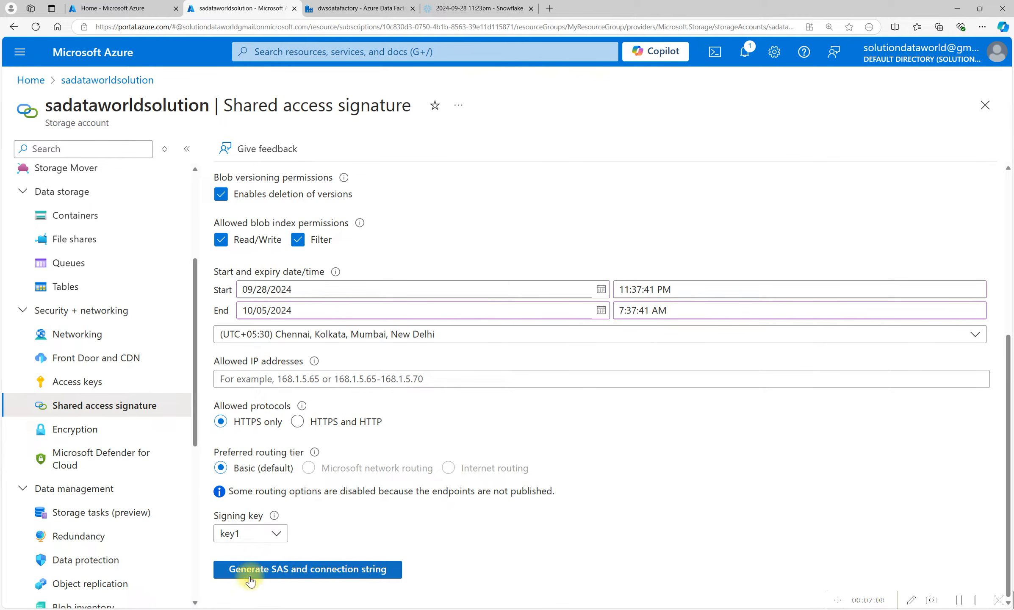
{"action": "left_click", "coordinate": [315, 569]}
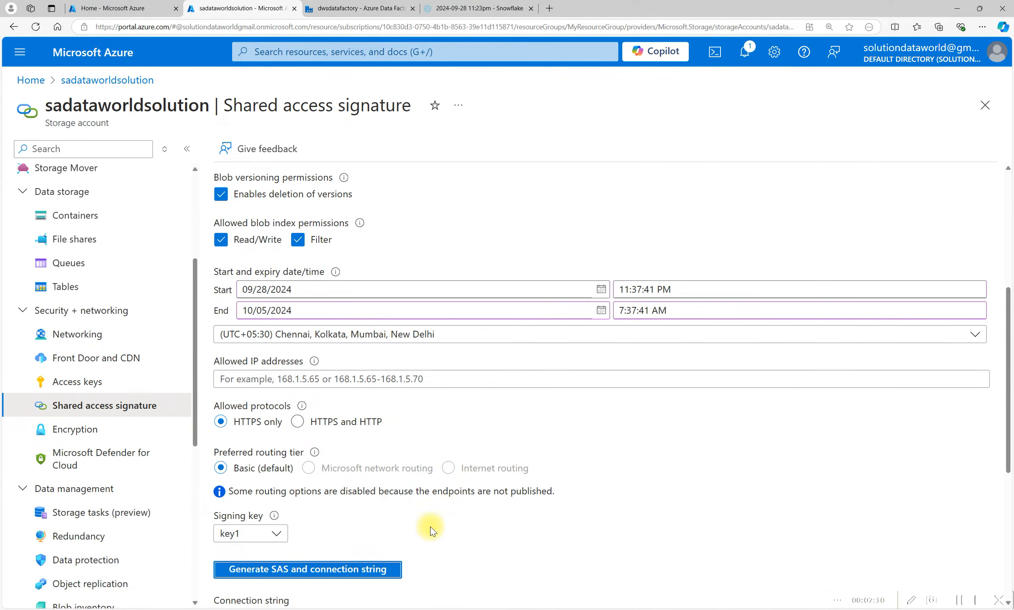
Copy the Blob service SAS URL and paste it into the linked service's SAS URL field.
{"action": "scroll", "coordinate": [431, 527], "scroll_direction": "down", "scroll_amount": 5}
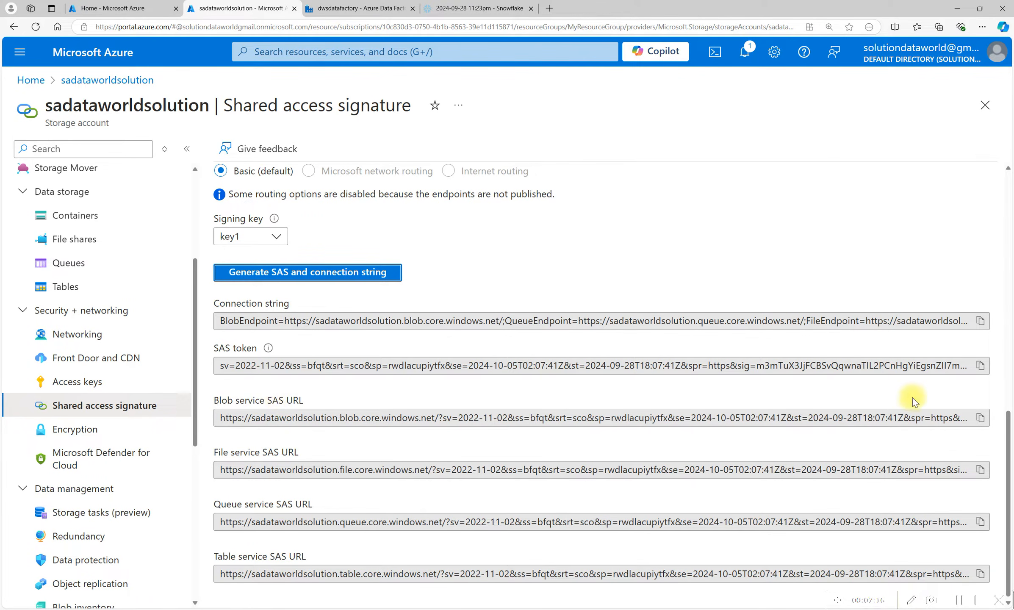
{"action": "left_click", "coordinate": [980, 418]}
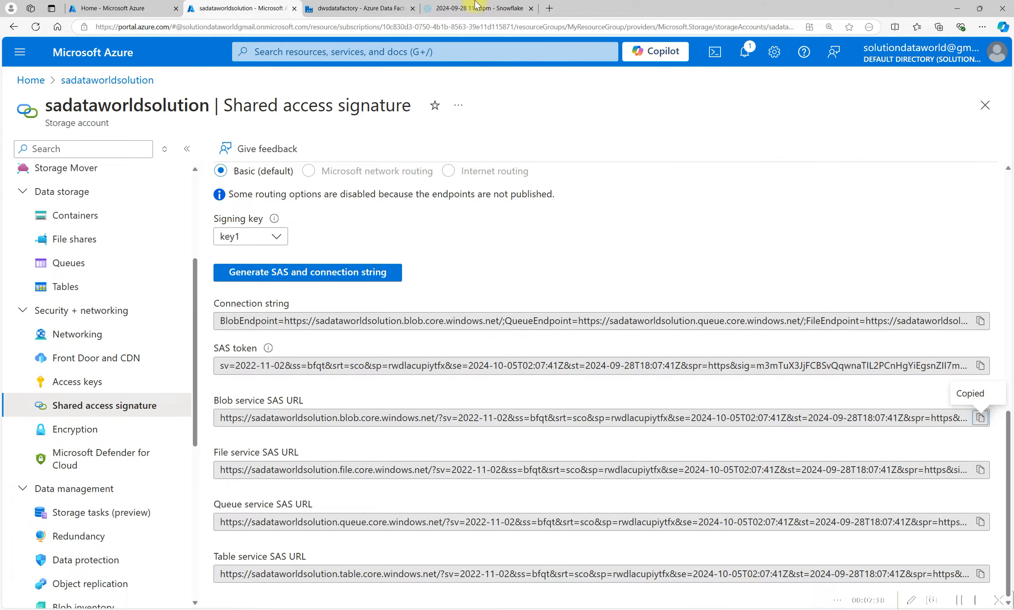
{"action": "left_click", "coordinate": [348, 6]}
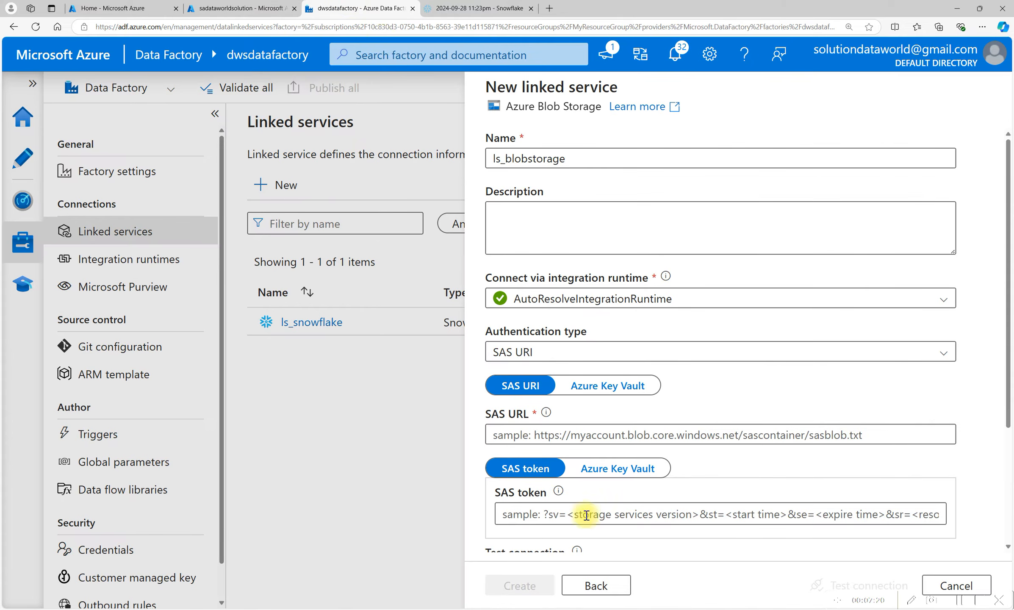
{"action": "scroll", "coordinate": [527, 479], "scroll_direction": "down", "scroll_amount": 3}
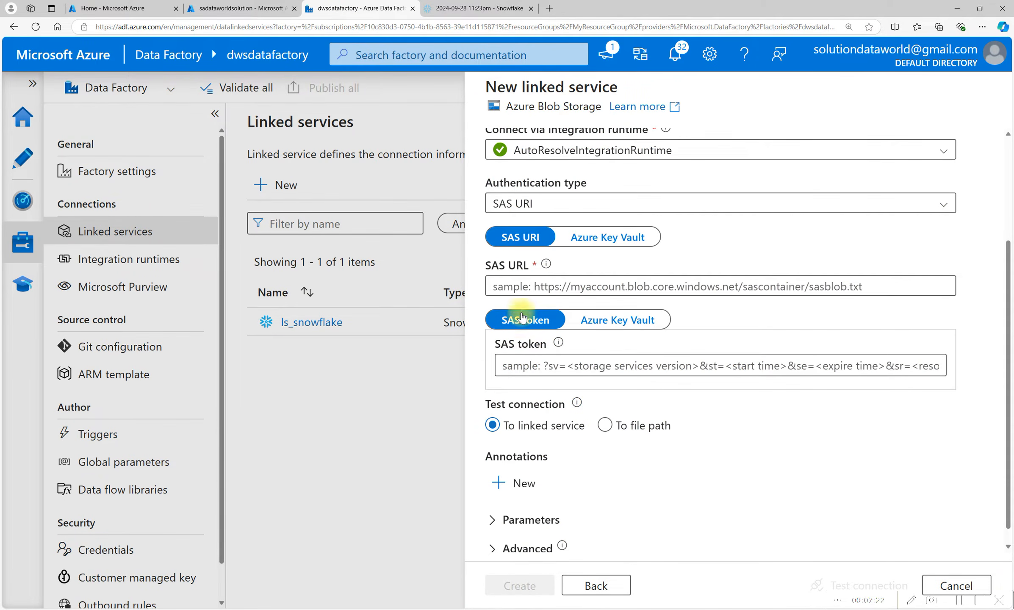
{"action": "scroll", "coordinate": [502, 400], "scroll_direction": "up", "scroll_amount": 2}
{"action": "left_click", "coordinate": [509, 384]}
{"action": "key", "text": "ctrl+v"}
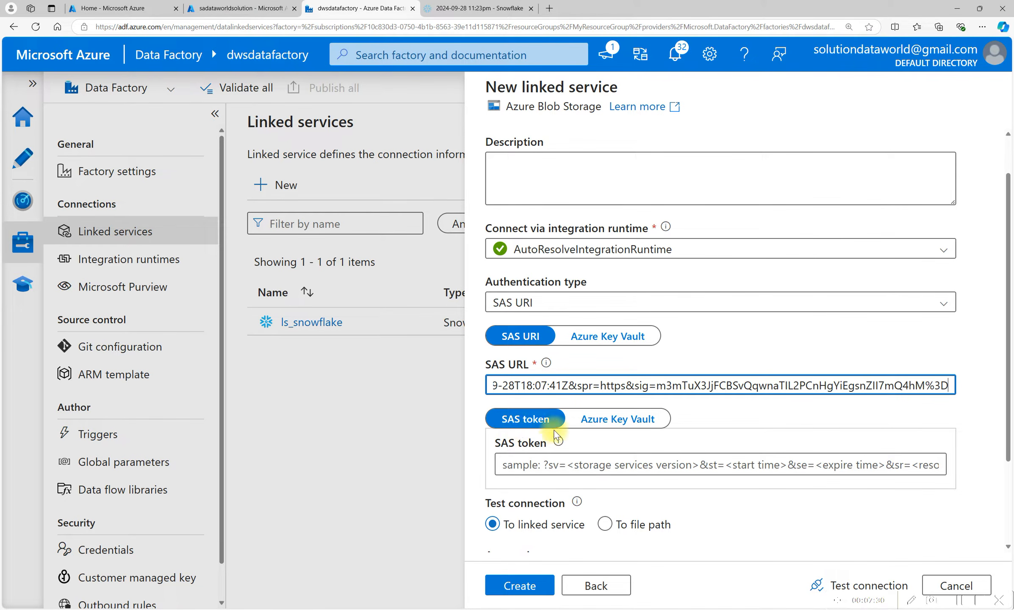
Test the connection and create the ls_blobstorage linked service.
{"action": "scroll", "coordinate": [708, 446], "scroll_direction": "down", "scroll_amount": 1}
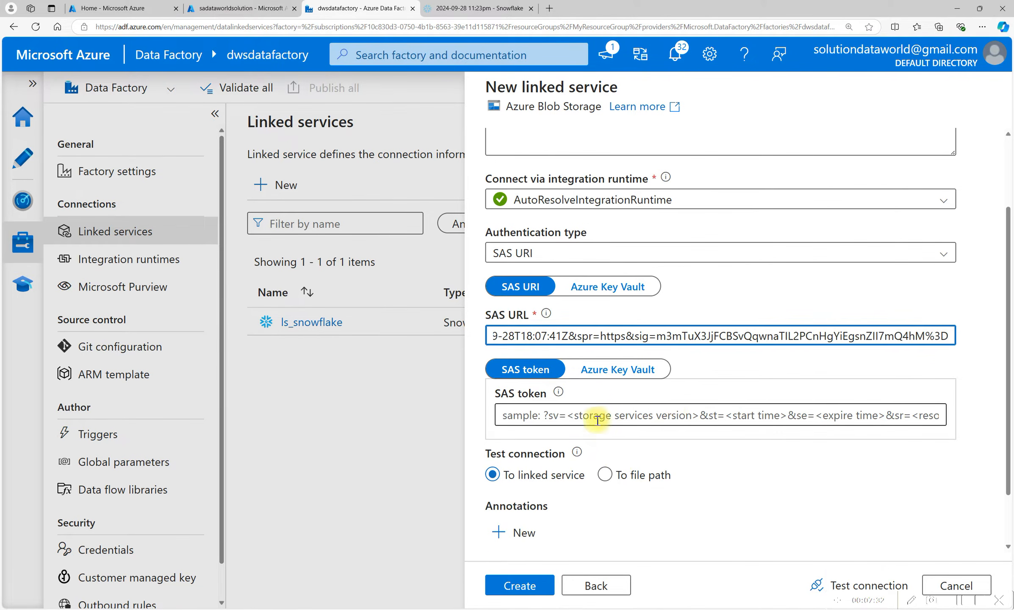
{"action": "scroll", "coordinate": [576, 453], "scroll_direction": "down", "scroll_amount": 2}
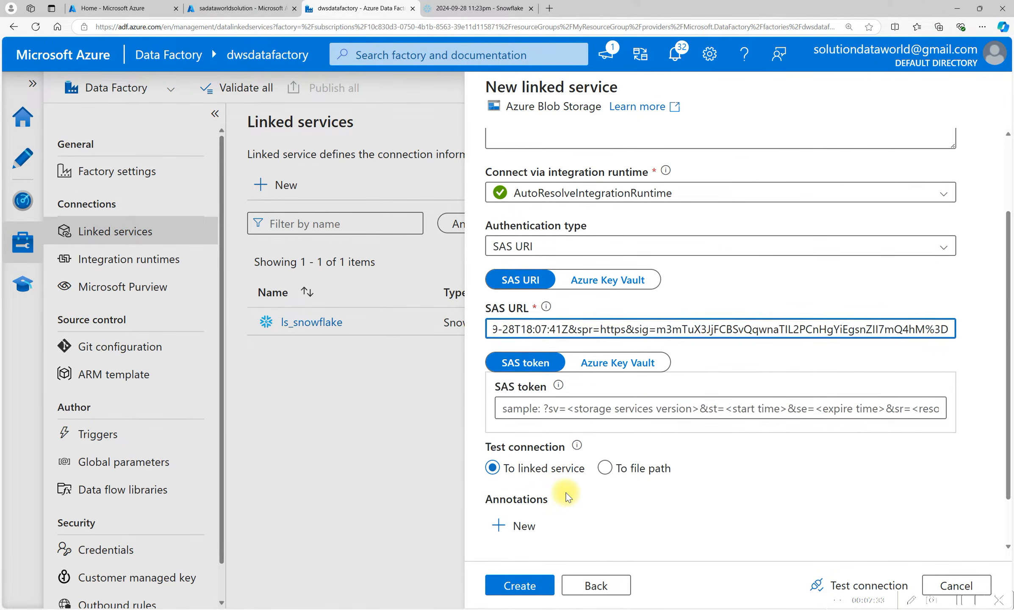
{"action": "left_click", "coordinate": [878, 586]}
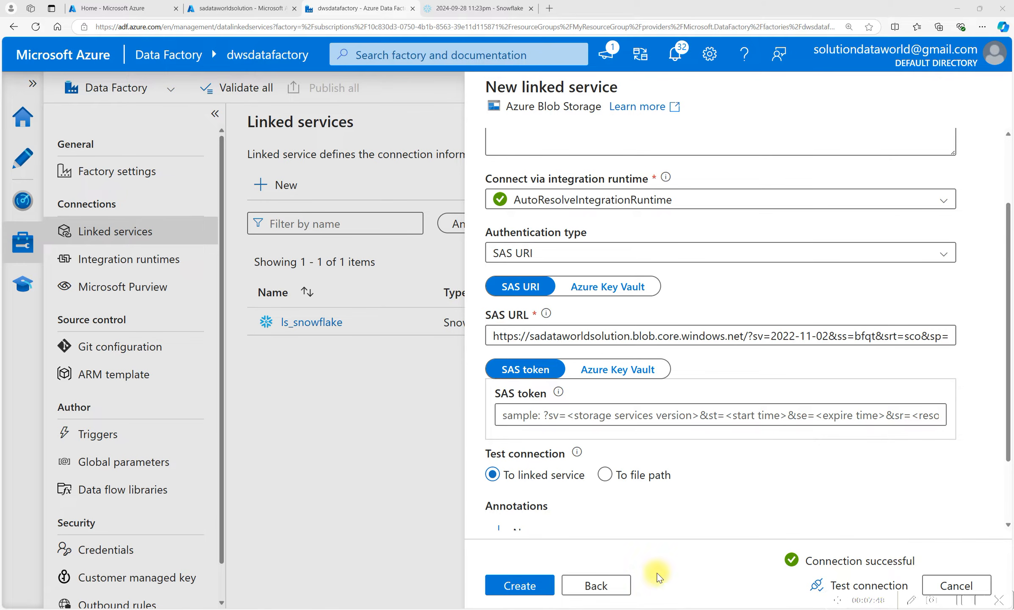
{"action": "left_click", "coordinate": [514, 589]}
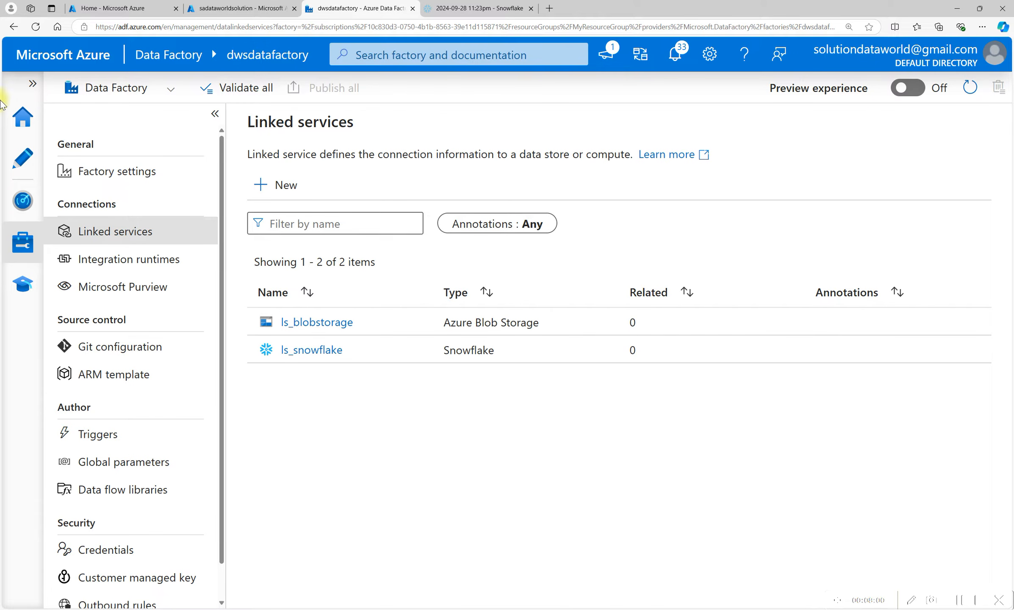
Start a new dataset on Azure Blob Storage using the DelimitedText format.
{"action": "left_click", "coordinate": [24, 163]}
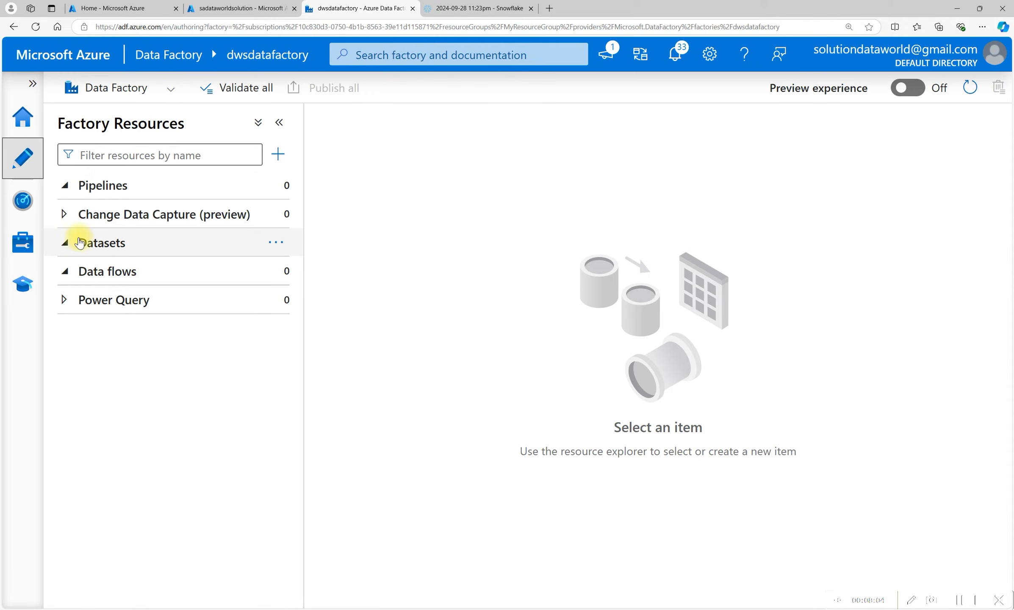
{"action": "left_click", "coordinate": [272, 245]}
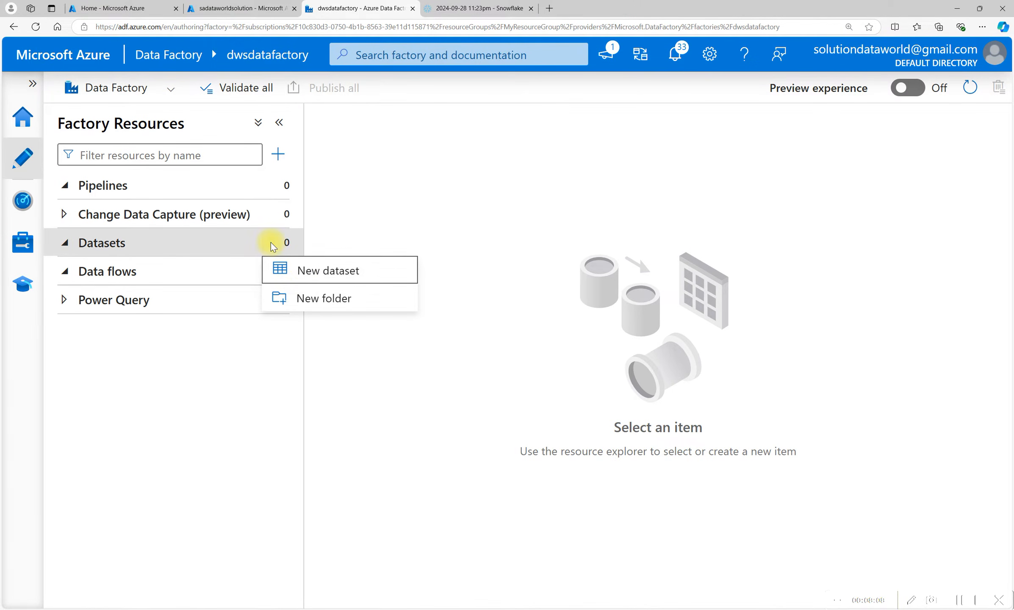
{"action": "left_click", "coordinate": [346, 277]}
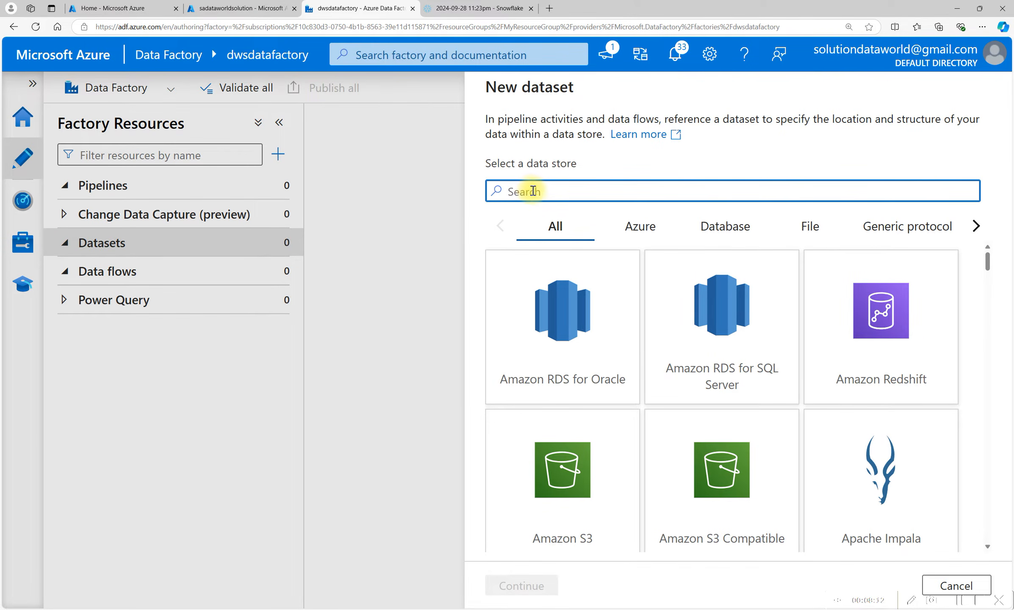
{"action": "type", "text": "blob"}
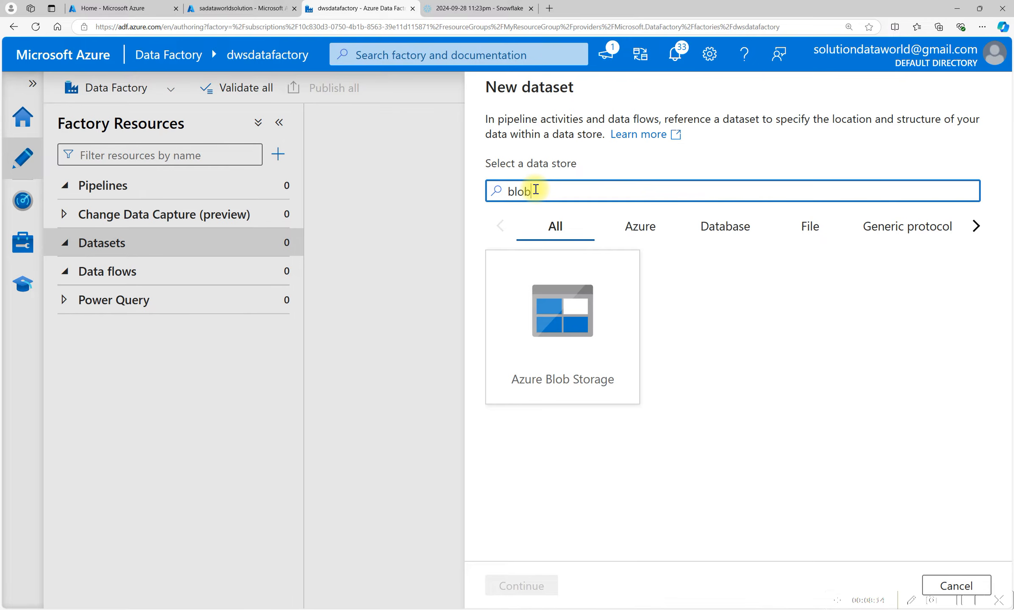
{"action": "left_click", "coordinate": [579, 304]}
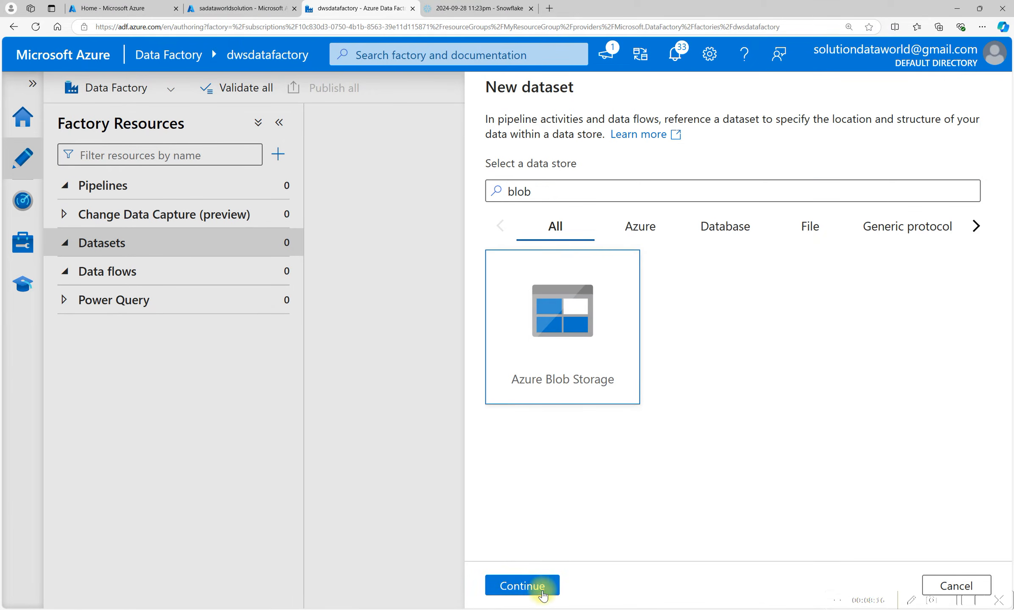
{"action": "left_click", "coordinate": [517, 588]}
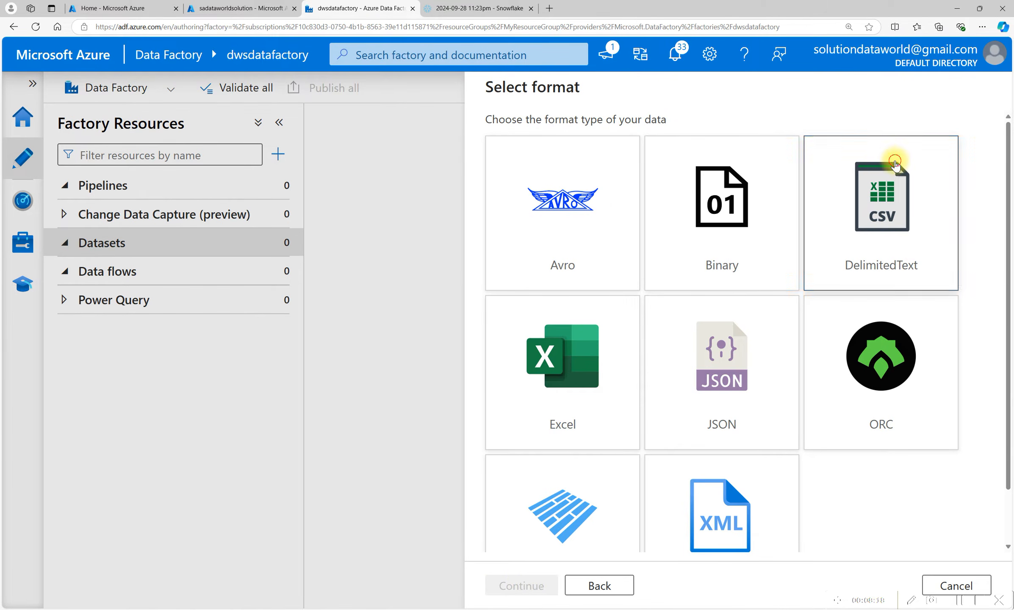
{"action": "left_click", "coordinate": [878, 253]}
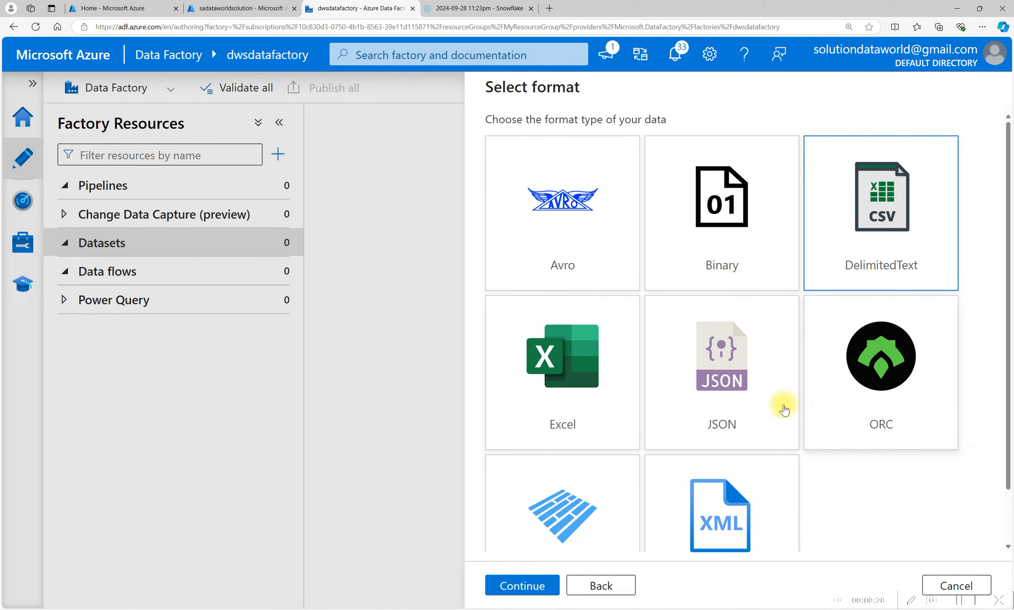
{"action": "double_click", "coordinate": [897, 229]}
Name the delimited-text dataset ds_dataset and select the ls_blobstorage linked service.
{"action": "left_click_drag", "start_coordinate": [582, 141], "coordinate": [443, 135]}
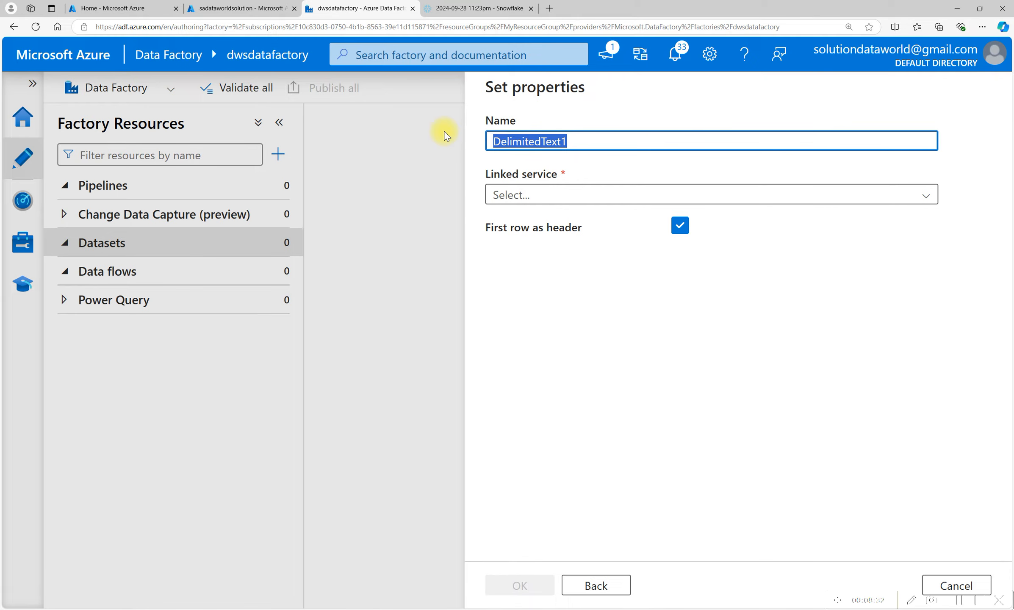
{"action": "type", "text": "ds_"}
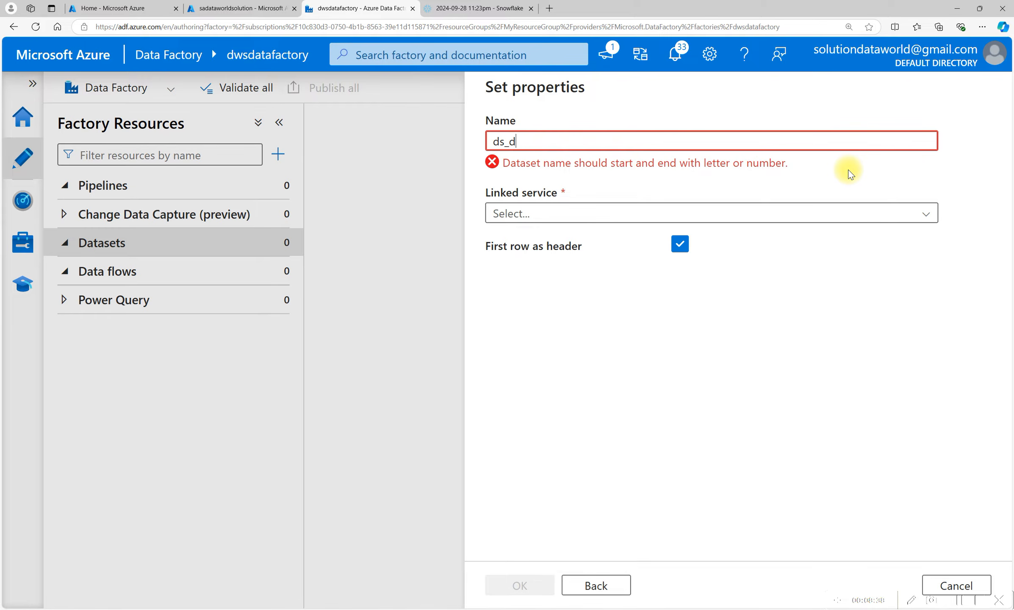
{"action": "type", "text": "dataset"}
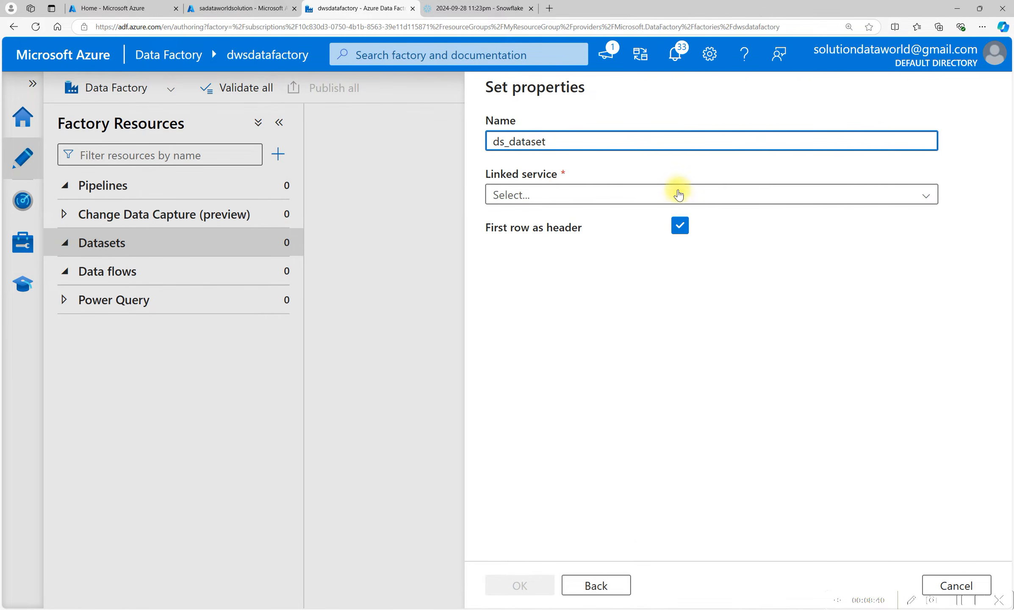
{"action": "left_click", "coordinate": [525, 195]}
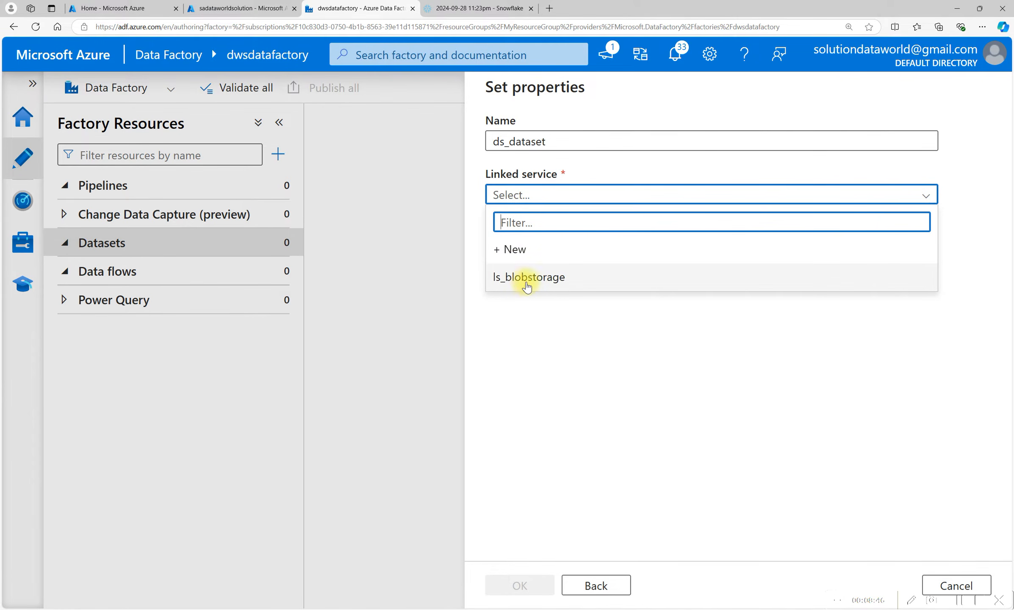
{"action": "left_click", "coordinate": [555, 281]}
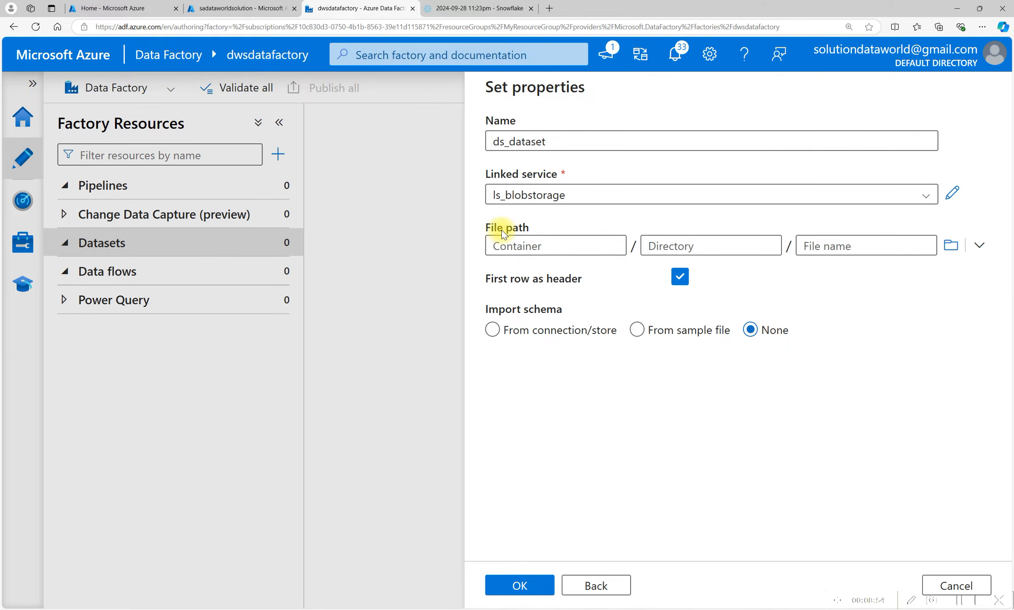
Browse from root and set the dataset's file path to the data folder inside the rawdata container.
{"action": "left_click", "coordinate": [982, 246]}
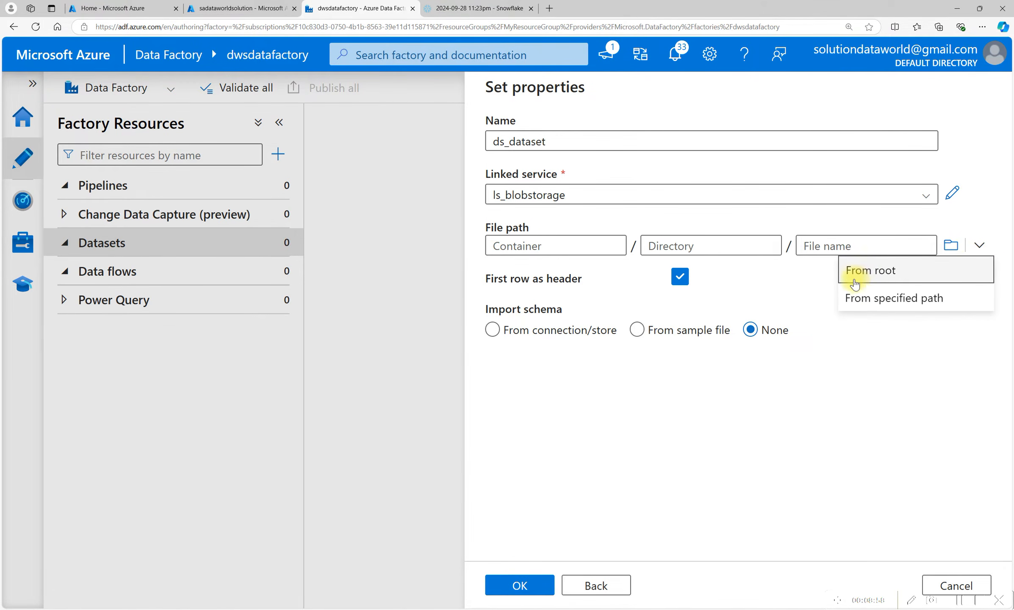
{"action": "left_click", "coordinate": [889, 277]}
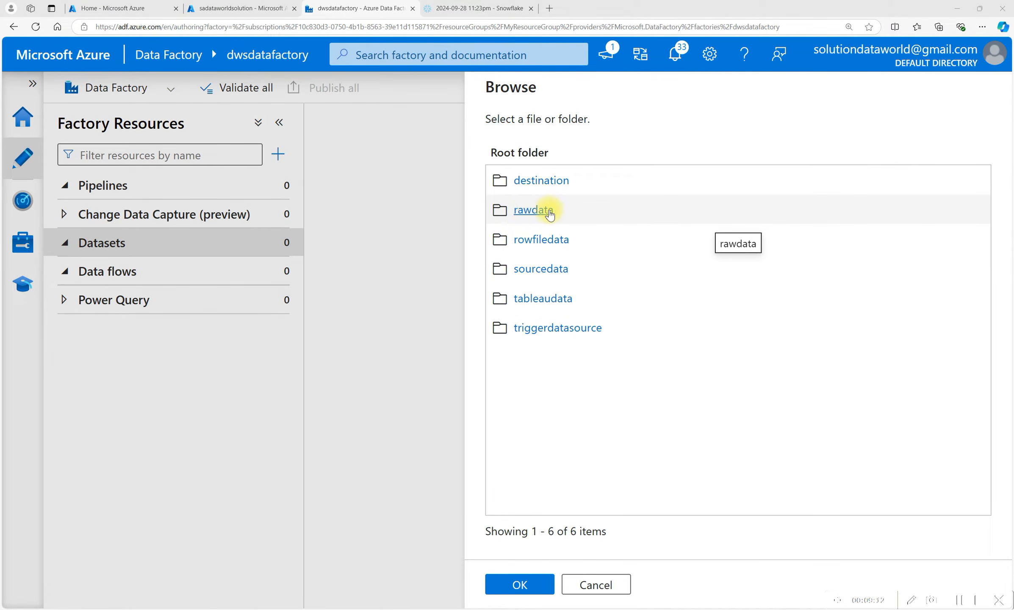
{"action": "left_click", "coordinate": [525, 211]}
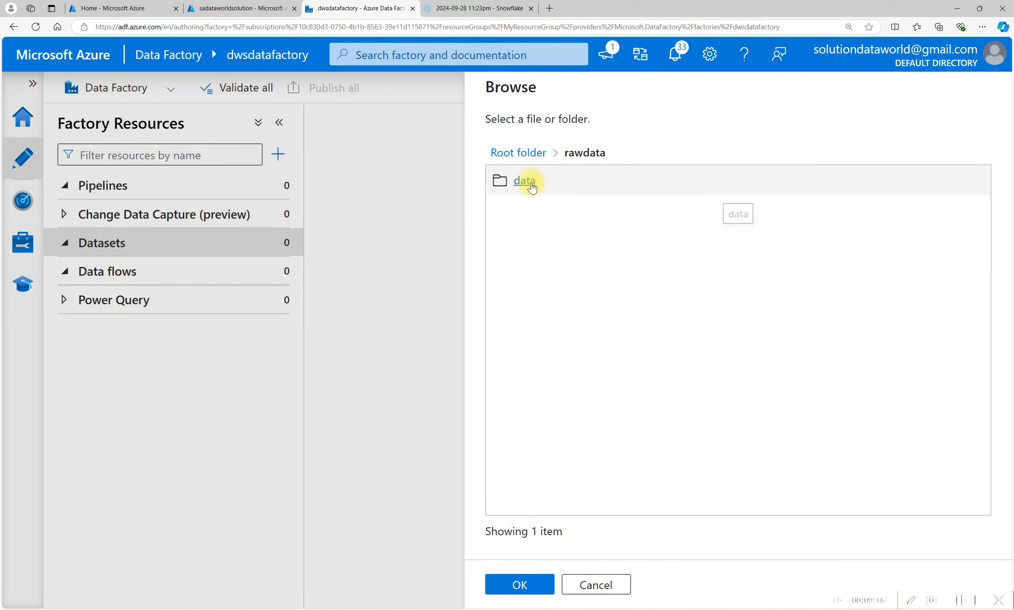
{"action": "left_click", "coordinate": [529, 182]}
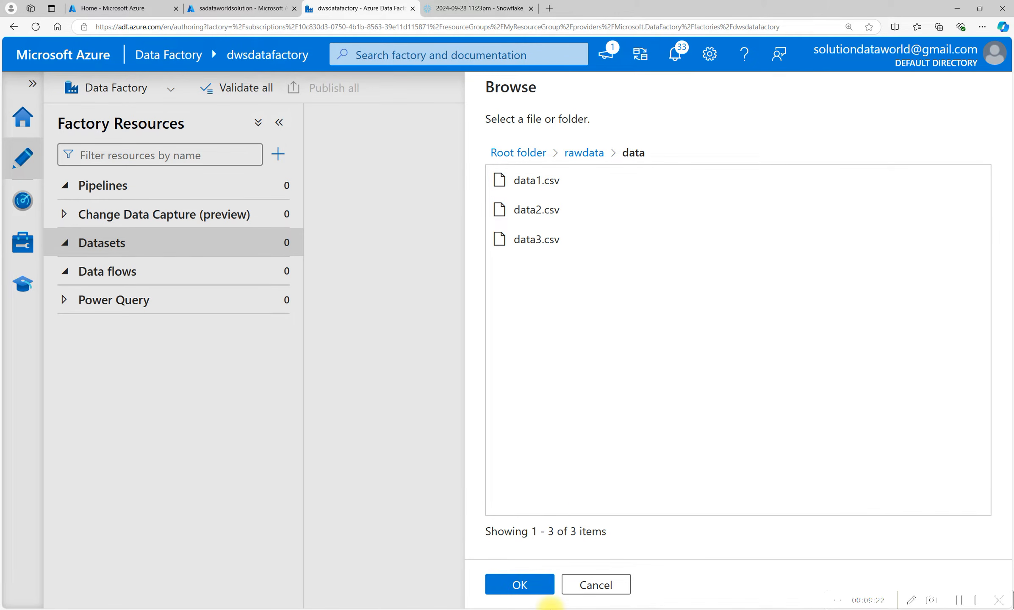
{"action": "left_click", "coordinate": [517, 585]}
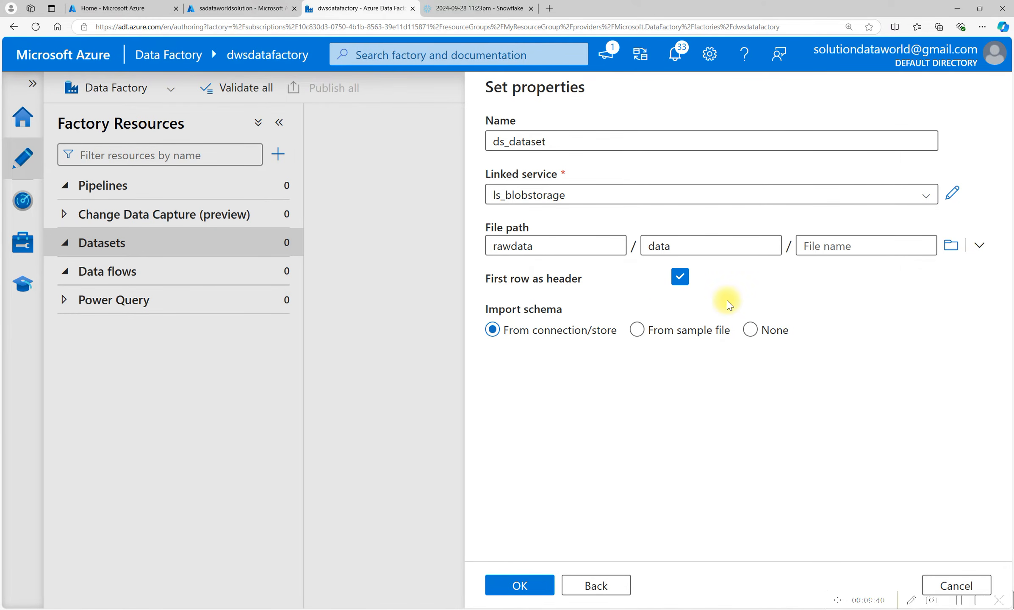
Create the dataset with schema imported from connection/store and hide the properties pane.
{"action": "left_click", "coordinate": [509, 586]}
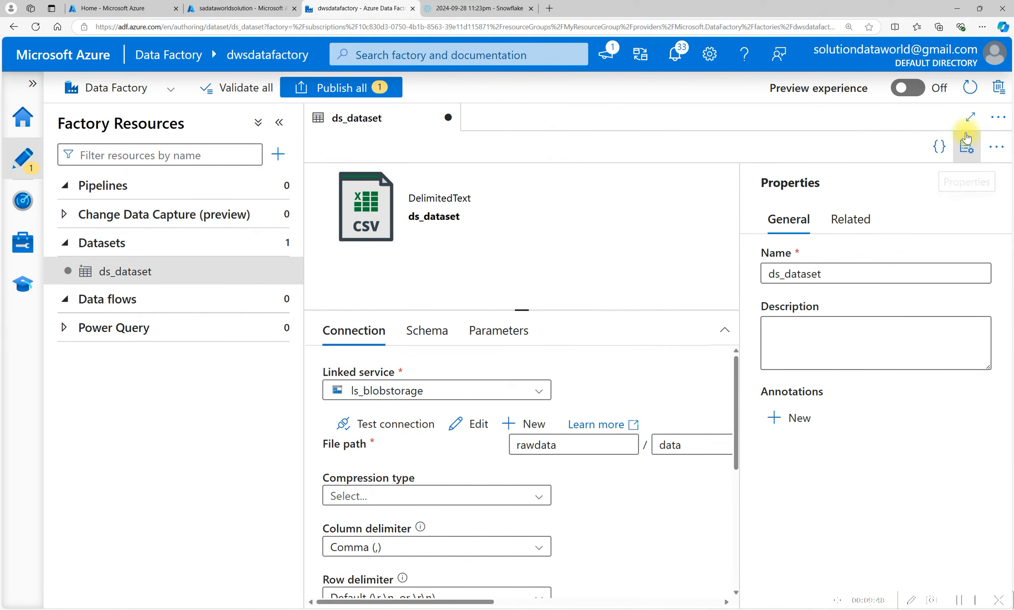
{"action": "left_click", "coordinate": [966, 146]}
{"action": "scroll", "coordinate": [550, 469], "scroll_direction": "down", "scroll_amount": 1}
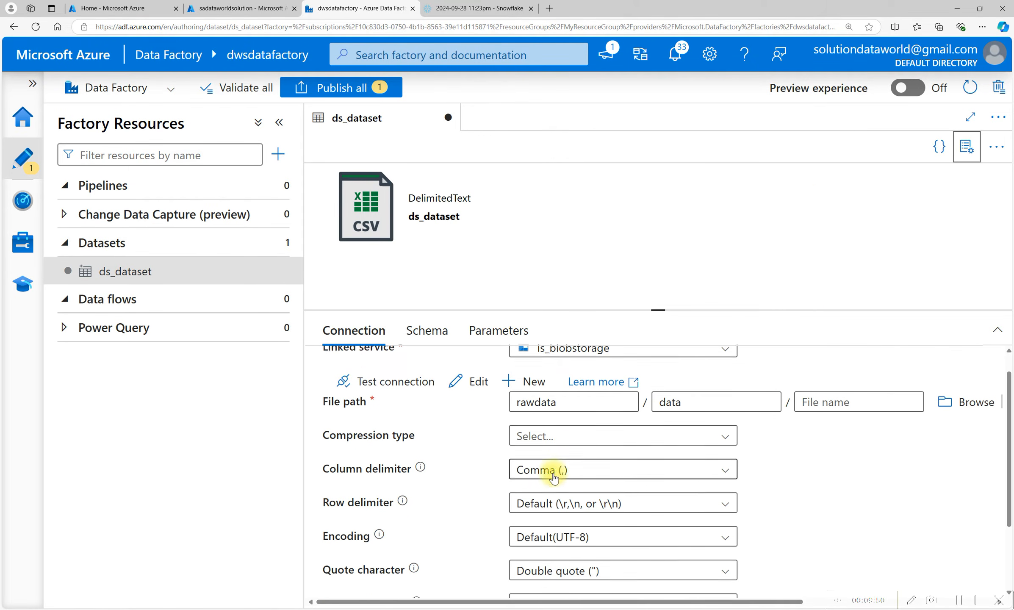
Set the column delimiter to , and the row delimiter to \r\n.
{"action": "left_click", "coordinate": [573, 445]}
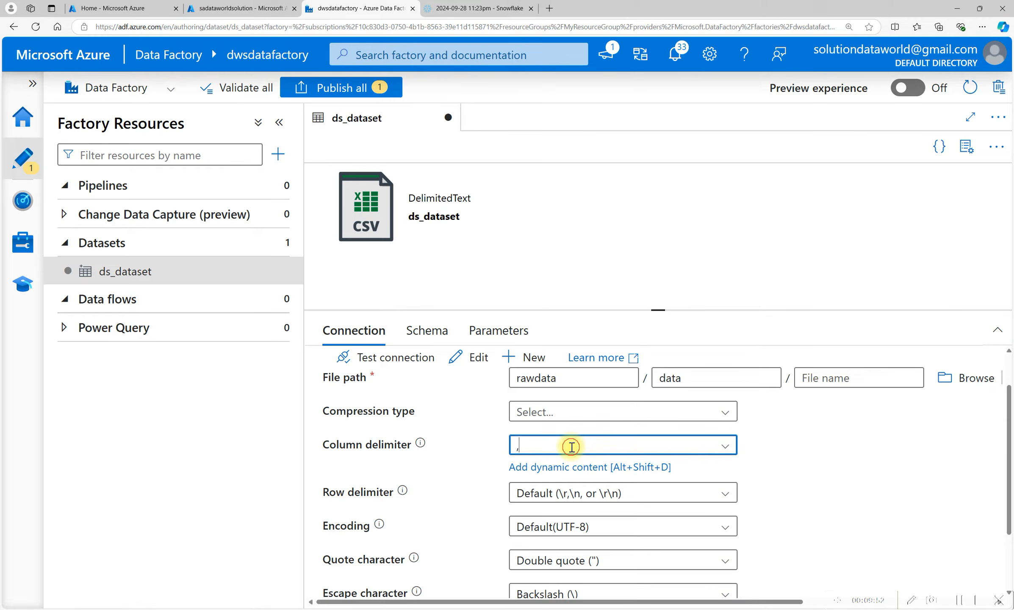
{"action": "left_click", "coordinate": [552, 493]}
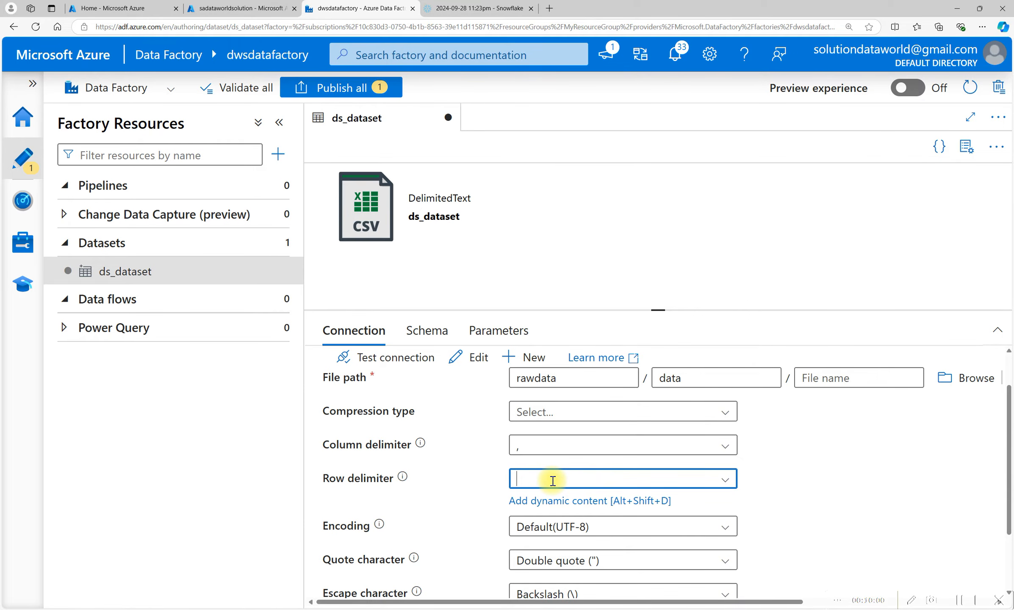
{"action": "left_click", "coordinate": [724, 480]}
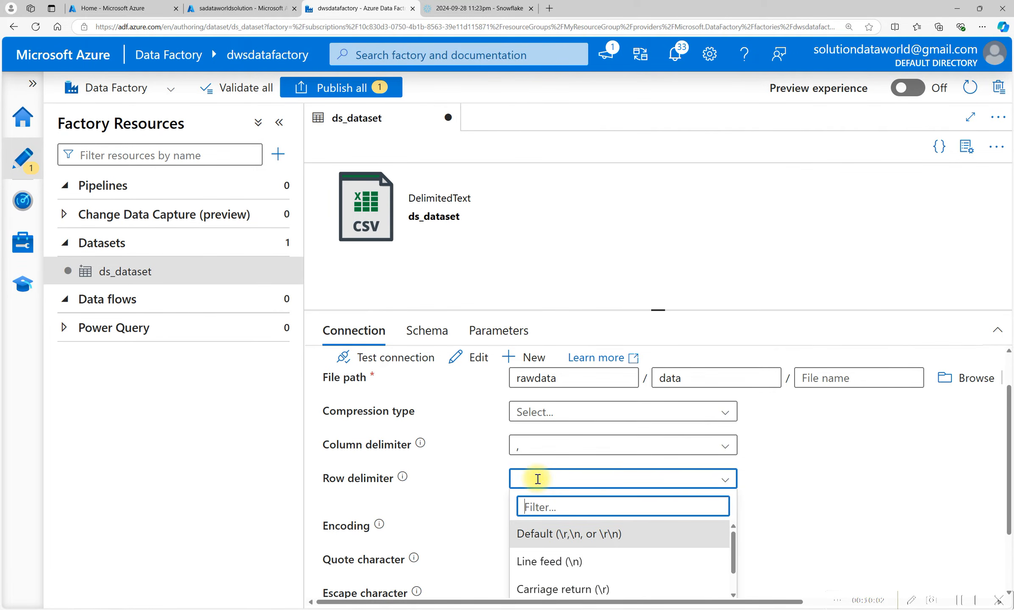
{"action": "left_click", "coordinate": [534, 477]}
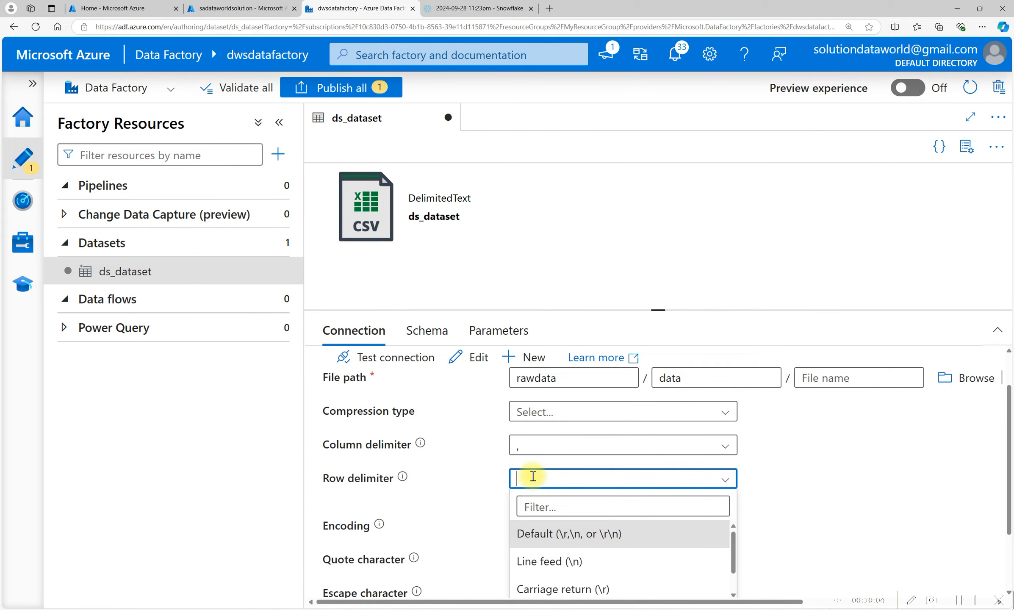
{"action": "type", "text": "\\r\\n"}
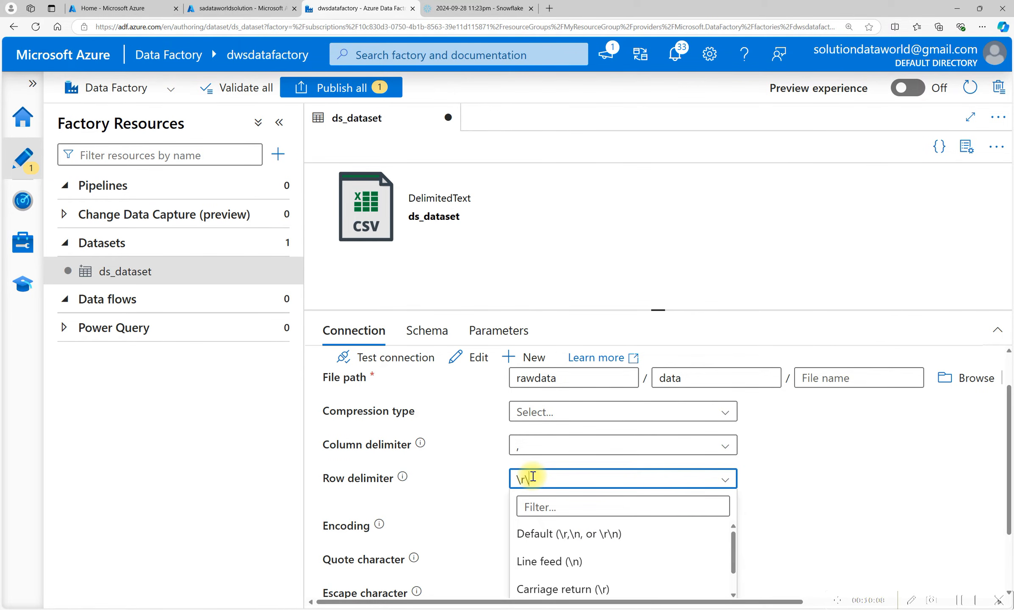
{"action": "left_click", "coordinate": [799, 486]}
Set the quote character to a double quote " in the connection settings.
{"action": "scroll", "coordinate": [662, 499], "scroll_direction": "down", "scroll_amount": 1}
{"action": "scroll", "coordinate": [662, 499], "scroll_direction": "down", "scroll_amount": 2}
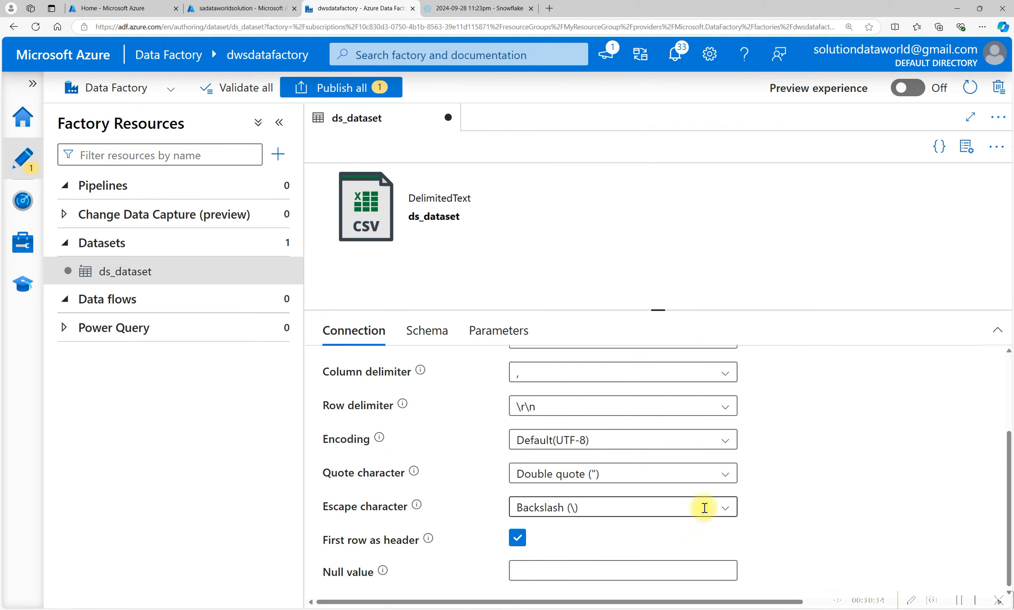
{"action": "left_click", "coordinate": [571, 471]}
{"action": "left_click", "coordinate": [768, 456]}
{"action": "scroll", "coordinate": [782, 423], "scroll_direction": "up", "scroll_amount": 2}
{"action": "scroll", "coordinate": [783, 423], "scroll_direction": "up", "scroll_amount": 1}
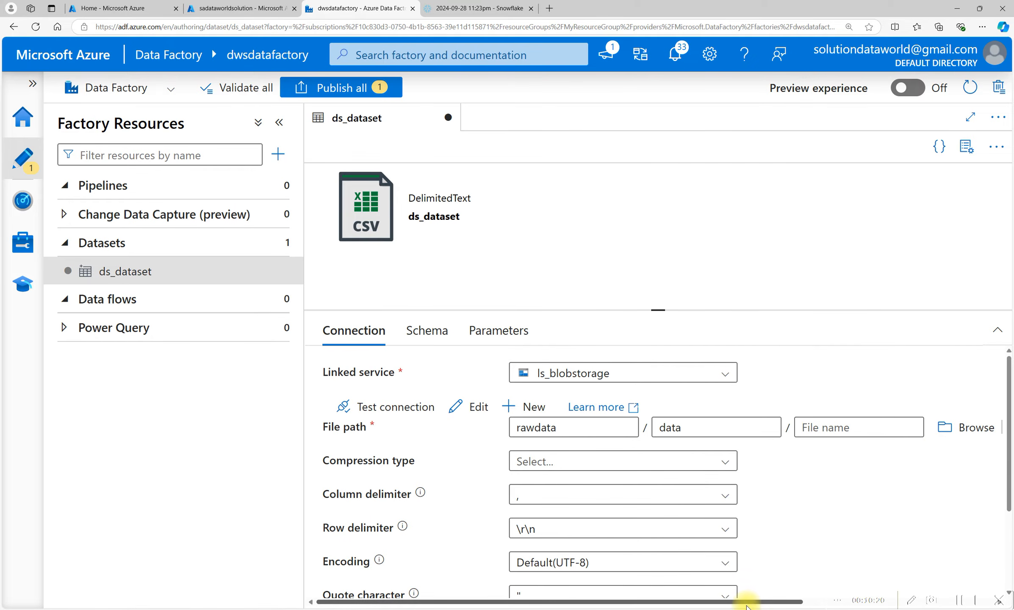
Preview the data of the ds_dataset source files.
{"action": "left_click_drag", "start_coordinate": [745, 604], "coordinate": [856, 574]}
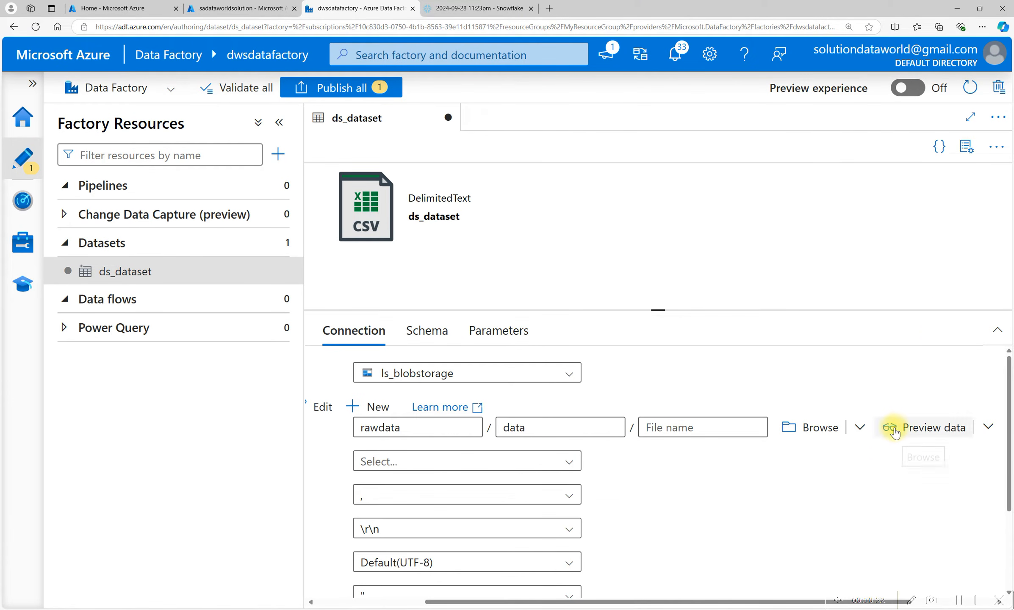
{"action": "left_click", "coordinate": [898, 428]}
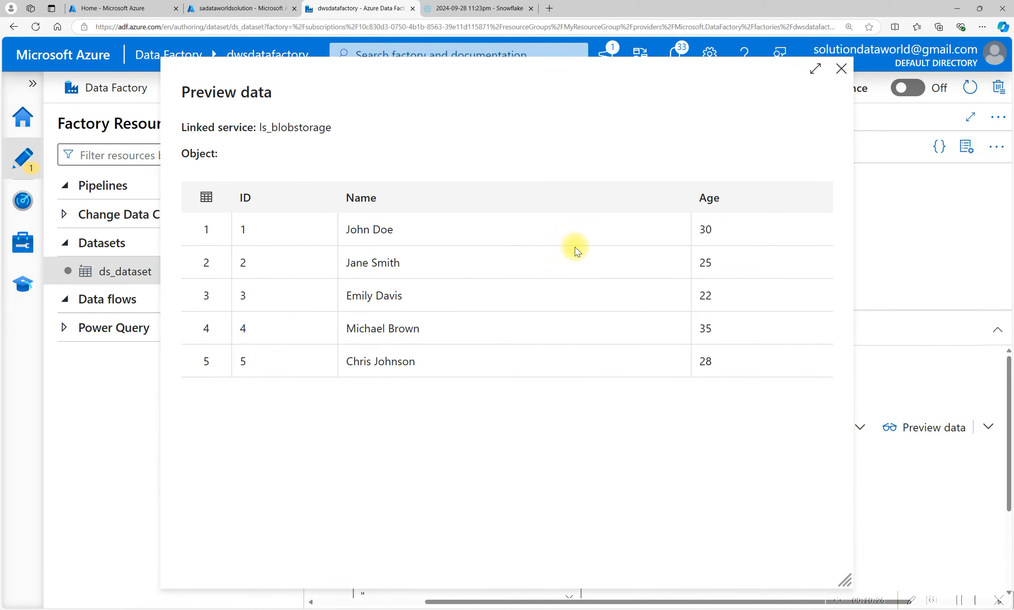
{"action": "left_click", "coordinate": [842, 72]}
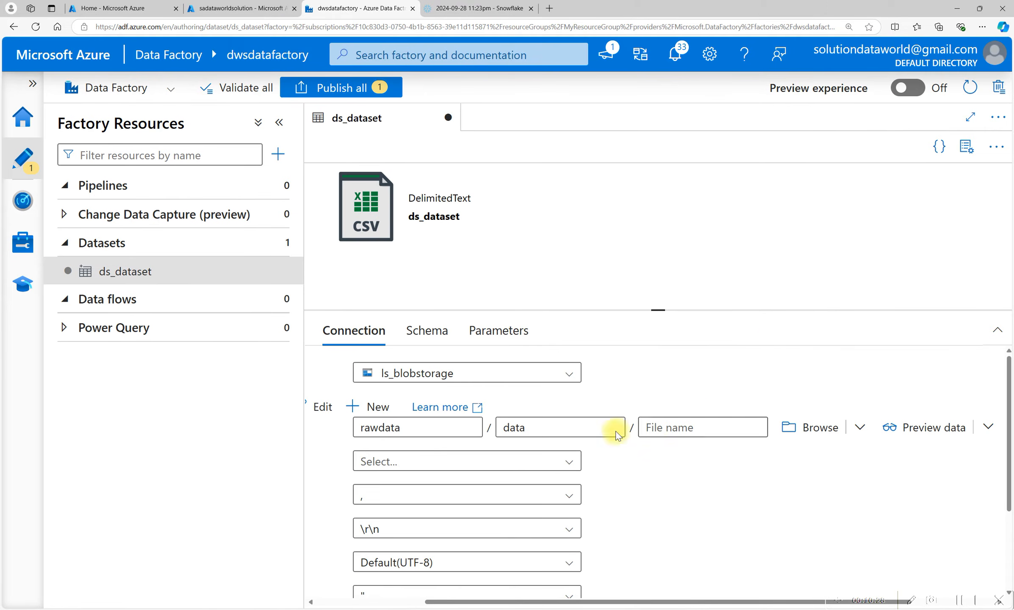
Start a new dataset and choose Snowflake as the data store.
{"action": "scroll", "coordinate": [738, 524], "scroll_direction": "down", "scroll_amount": 3}
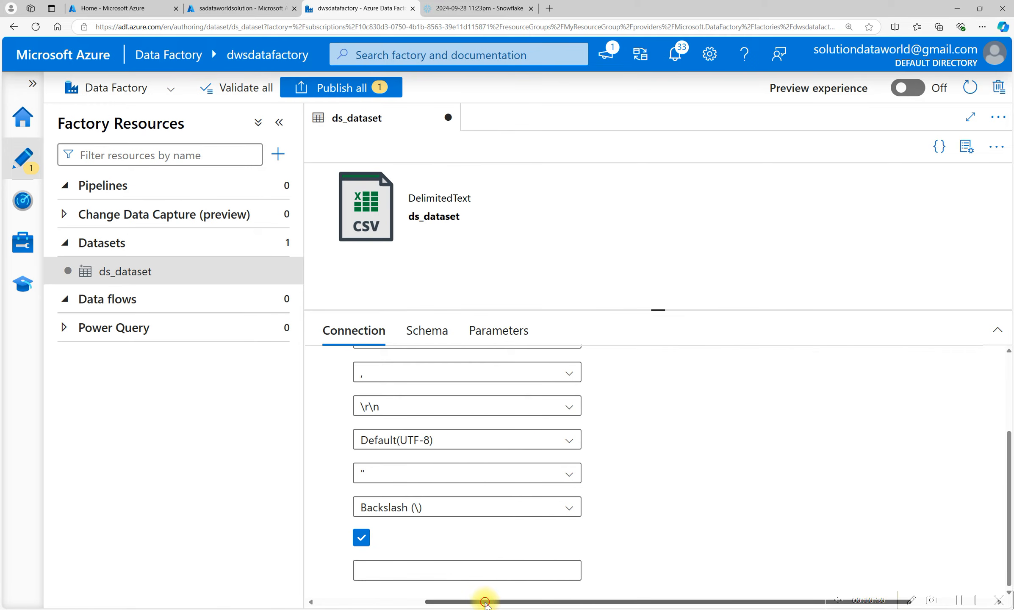
{"action": "left_click_drag", "start_coordinate": [489, 603], "coordinate": [351, 597]}
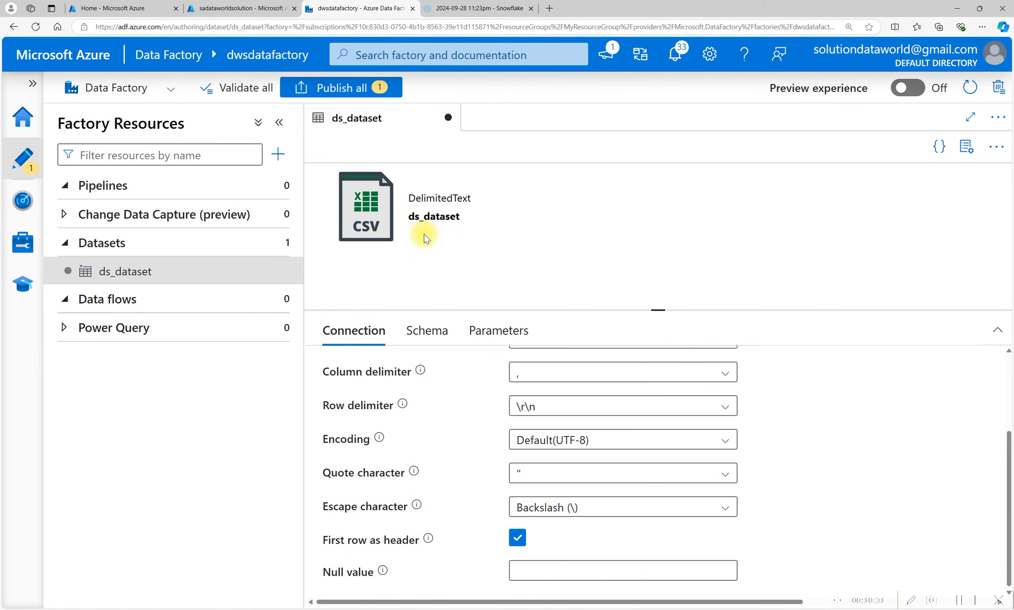
{"action": "mouse_move", "coordinate": [150, 265]}
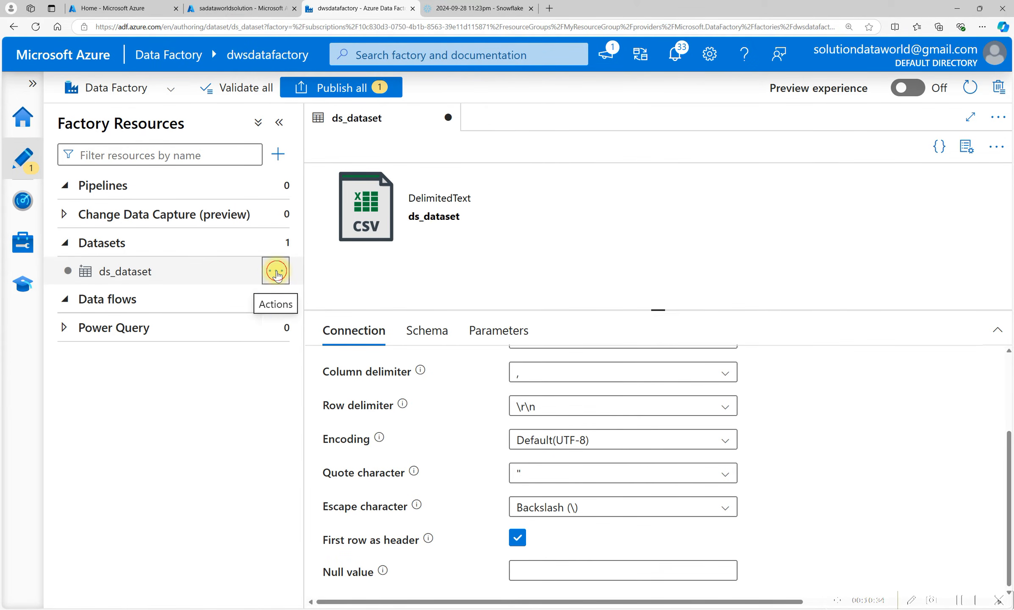
{"action": "left_click", "coordinate": [276, 273]}
{"action": "left_click", "coordinate": [272, 241]}
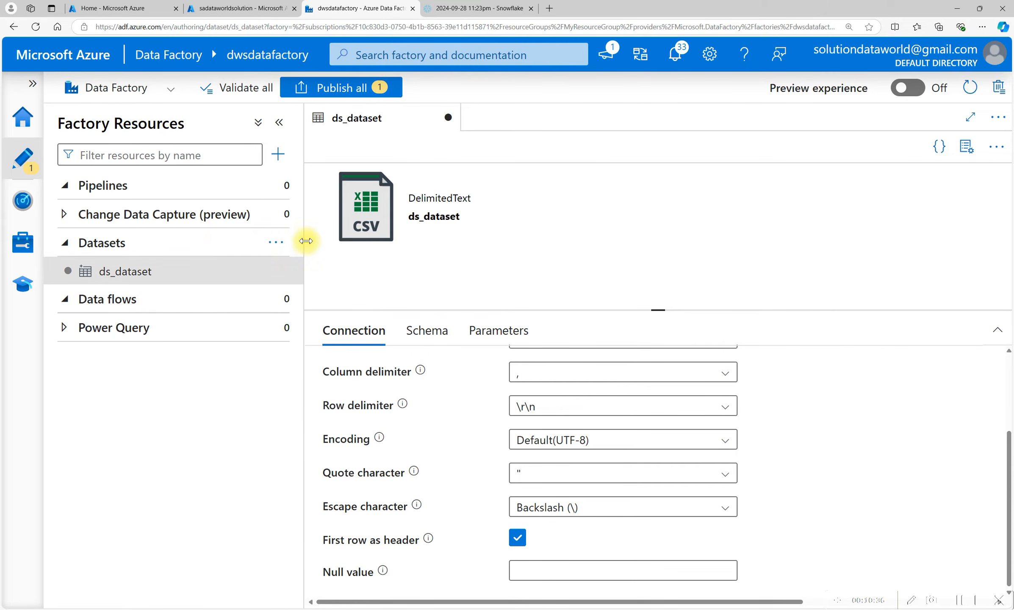
{"action": "left_click", "coordinate": [275, 242]}
{"action": "left_click", "coordinate": [332, 272]}
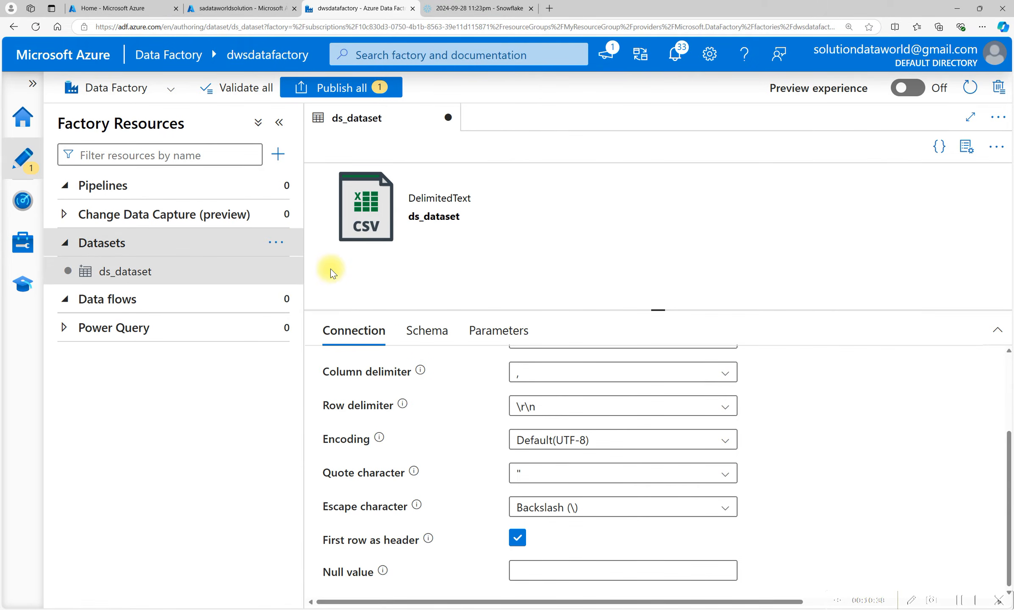
{"action": "type", "text": "snowfl"}
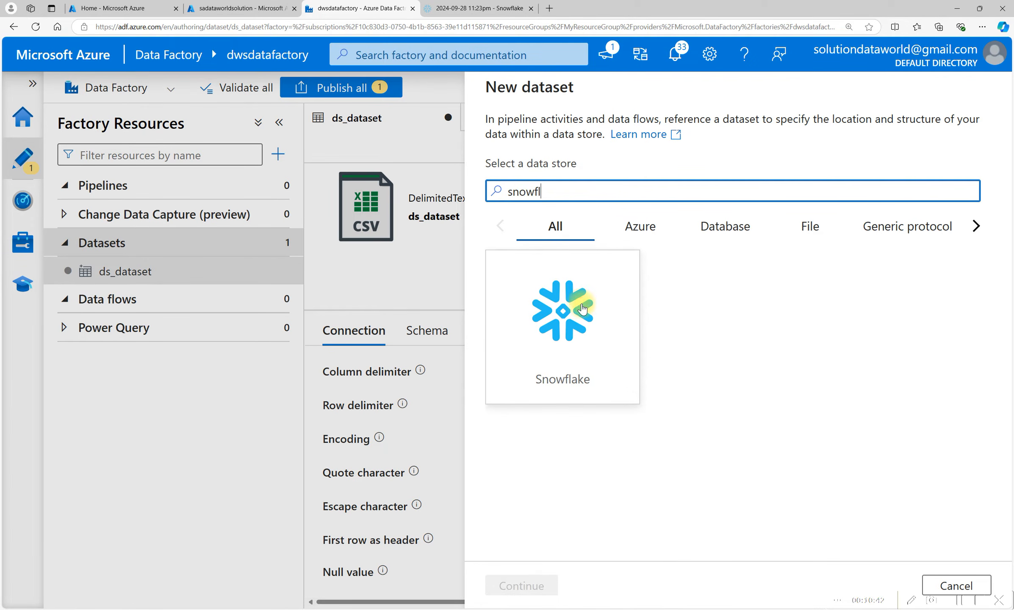
{"action": "left_click", "coordinate": [581, 304]}
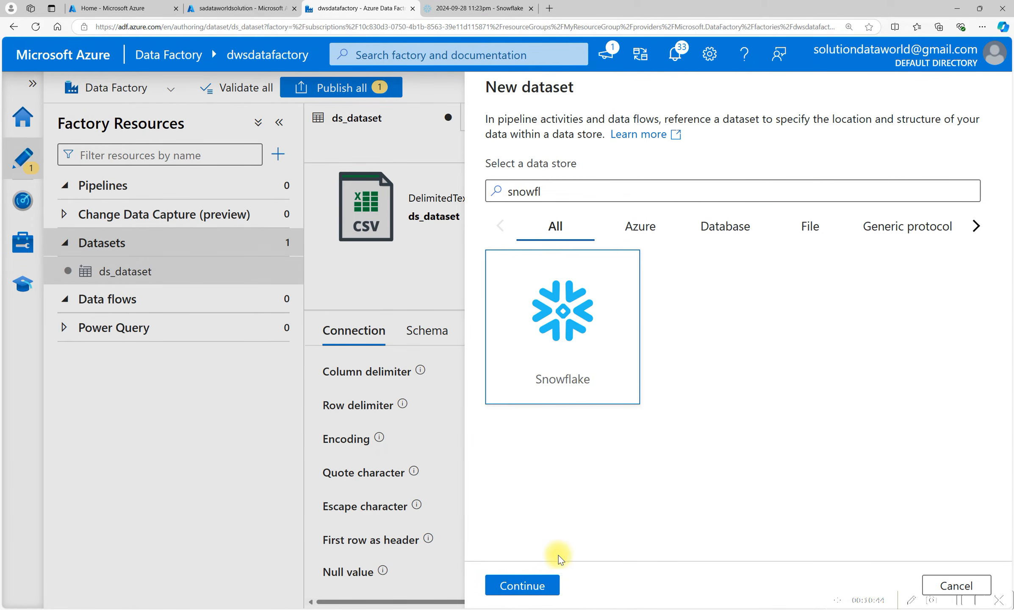
{"action": "left_click", "coordinate": [524, 585]}
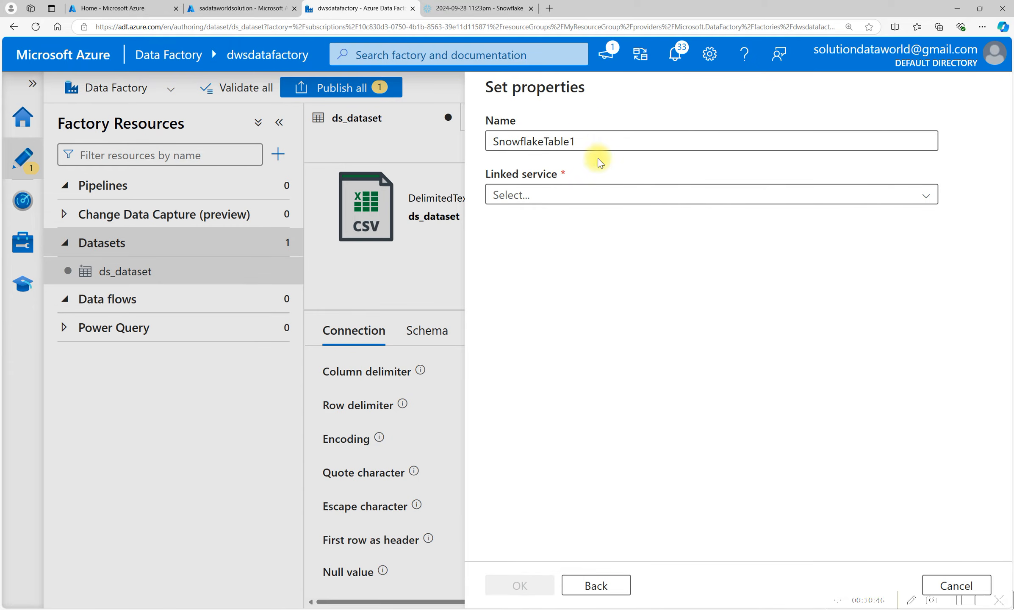
Name the Snowflake dataset ds_empdata, copying empdata from the Snowflake worksheet, and select the ls_snowflake linked service.
{"action": "double_click", "coordinate": [654, 139]}
{"action": "type", "text": "ds_snow"}
{"action": "key", "text": "BackSpace"}
{"action": "key", "text": "BackSpace"}
{"action": "key", "text": "BackSpace"}
{"action": "key", "text": "BackSpace"}
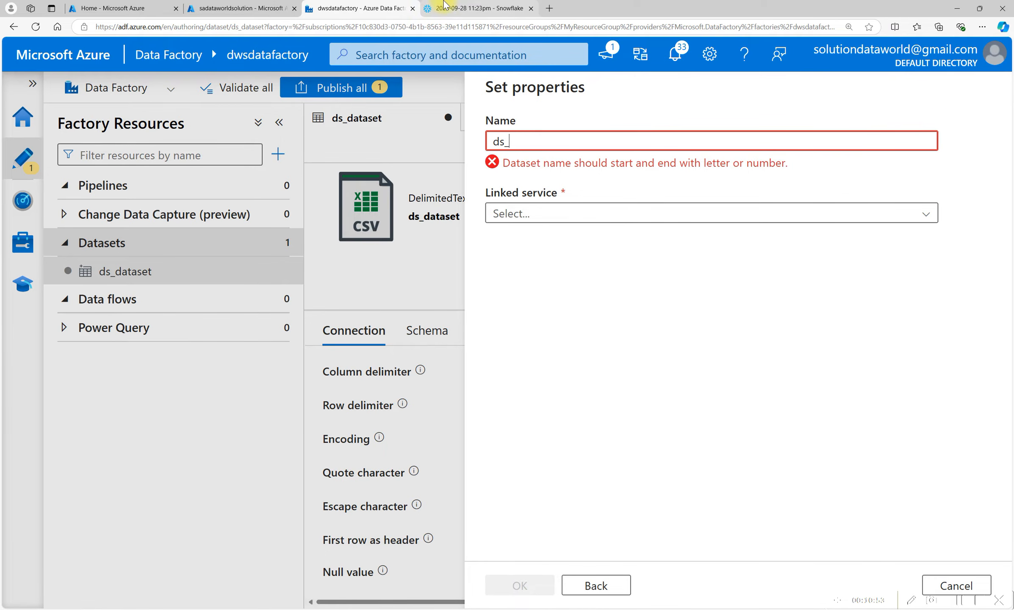
{"action": "left_click", "coordinate": [444, 6]}
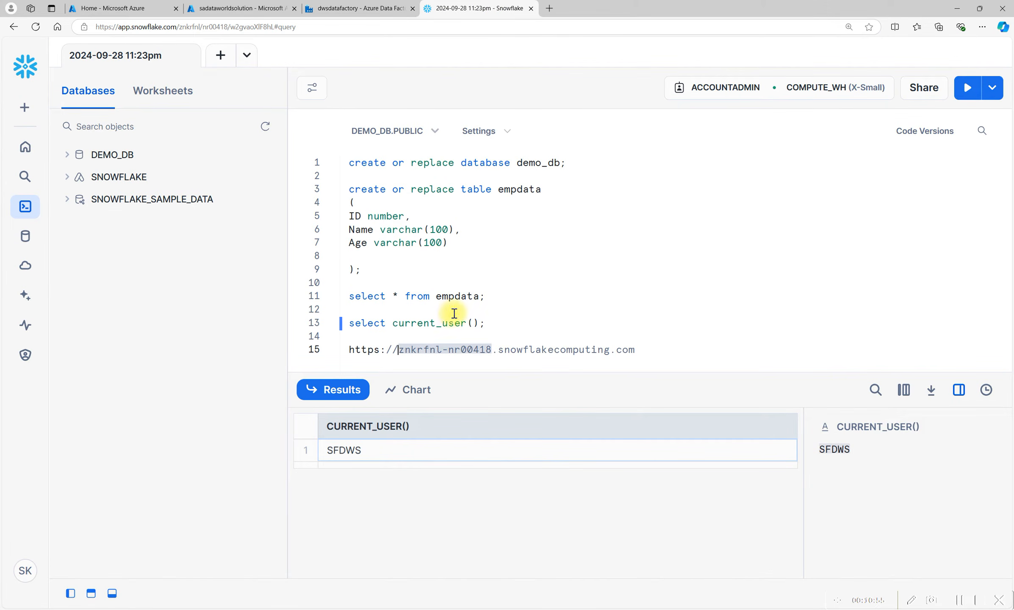
{"action": "double_click", "coordinate": [454, 297]}
{"action": "key", "text": "ctrl+c"}
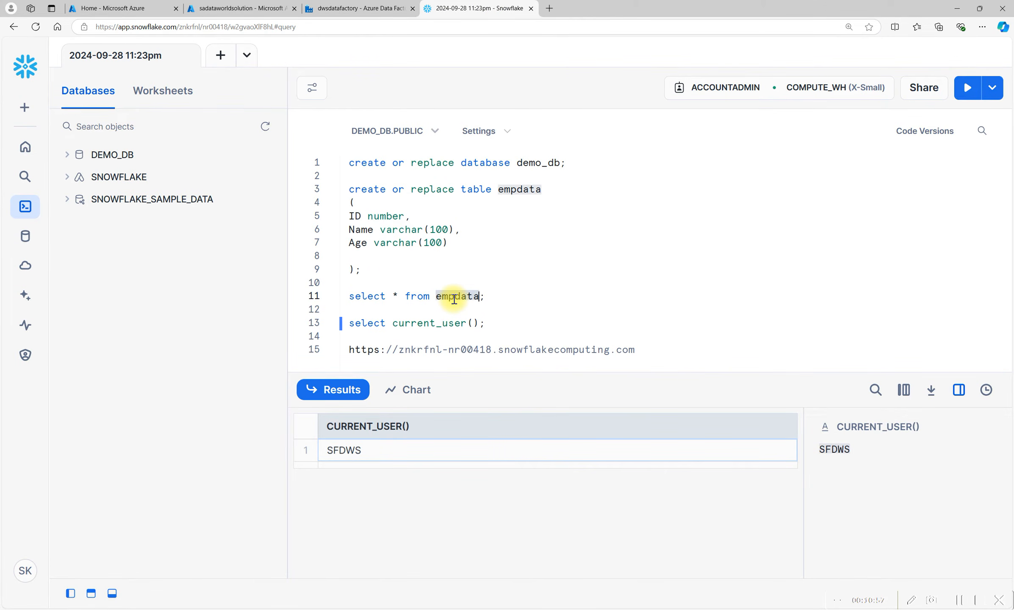
{"action": "left_click", "coordinate": [348, 8]}
{"action": "key", "text": "ctrl+v"}
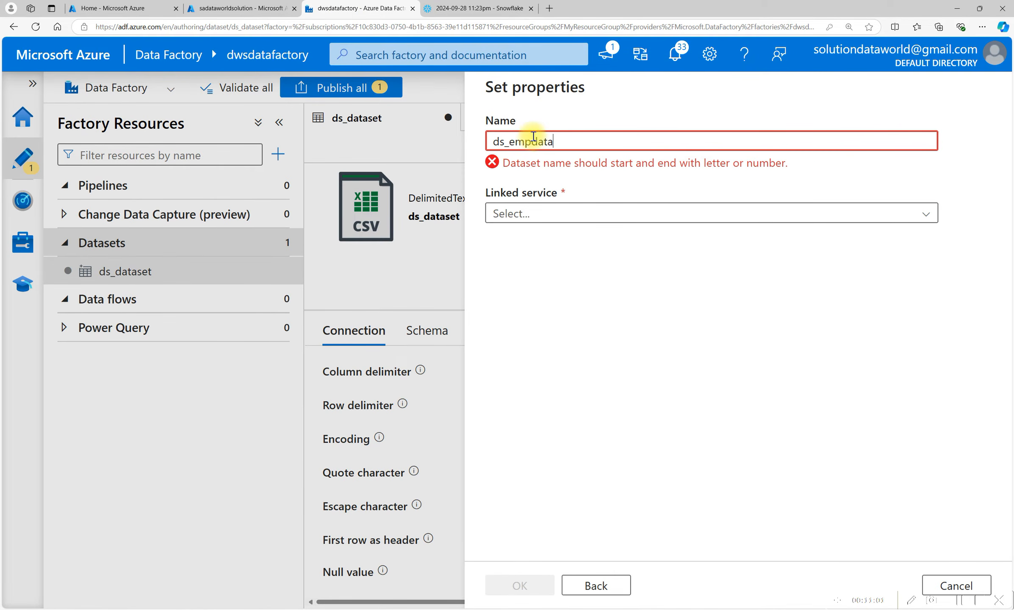
{"action": "left_click", "coordinate": [519, 201]}
{"action": "left_click", "coordinate": [521, 276]}
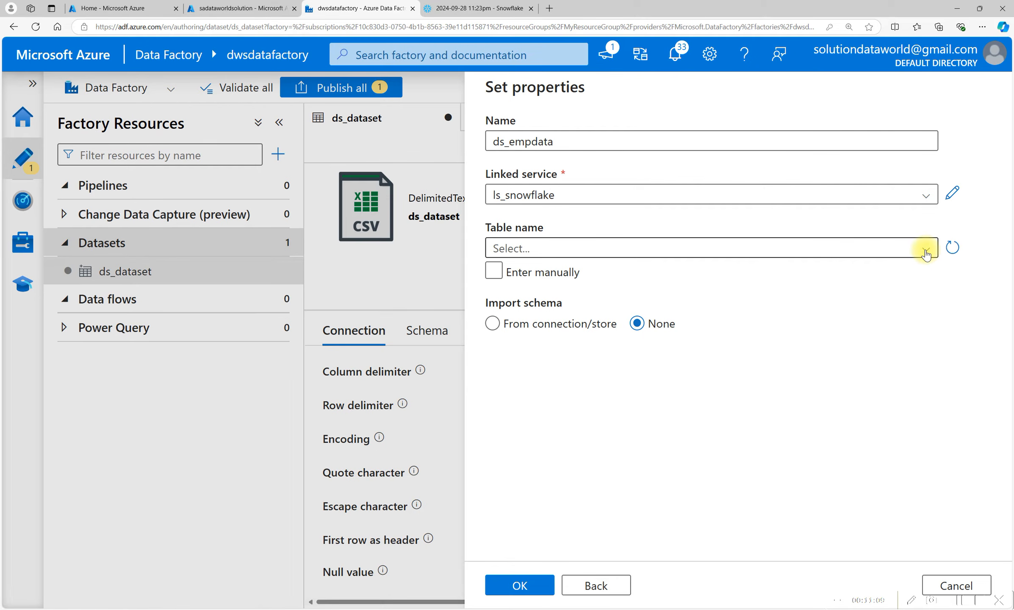
Select the PUBLIC.EMPDATA table for the Snowflake dataset and create it.
{"action": "left_click", "coordinate": [926, 254]}
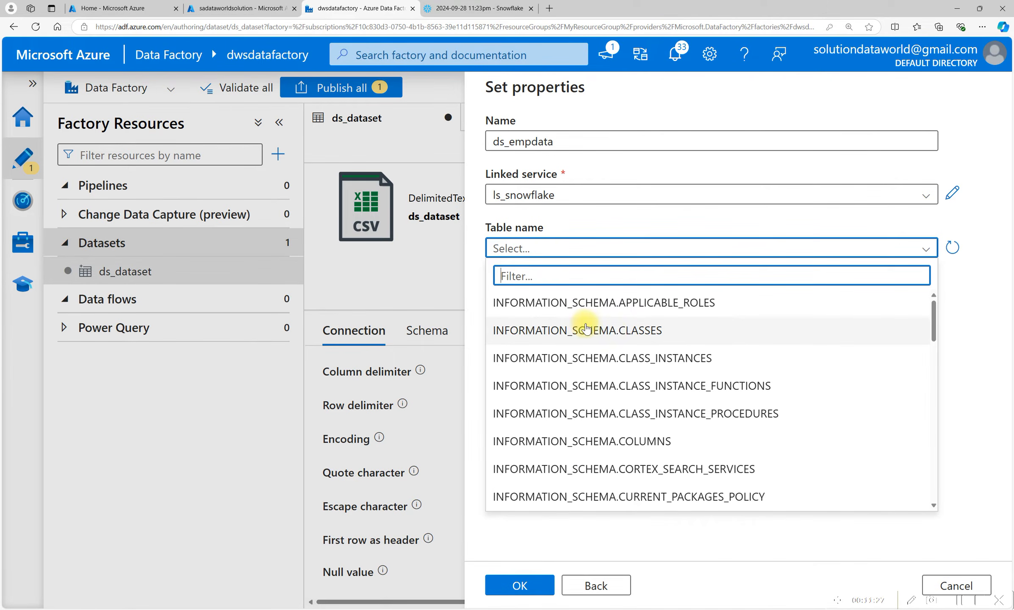
{"action": "scroll", "coordinate": [597, 402], "scroll_direction": "down", "scroll_amount": 10}
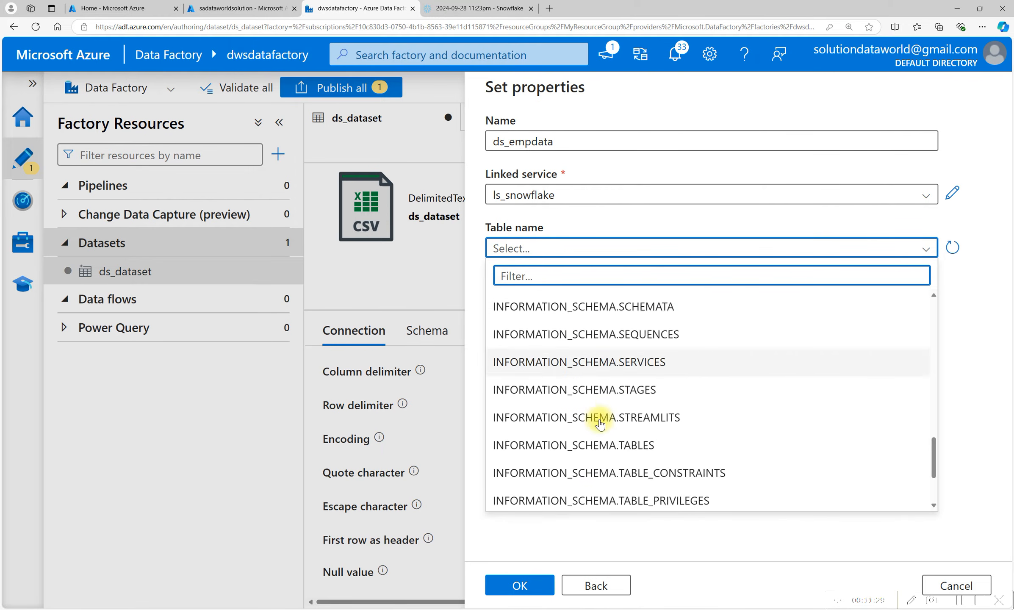
{"action": "scroll", "coordinate": [602, 425], "scroll_direction": "down", "scroll_amount": 3}
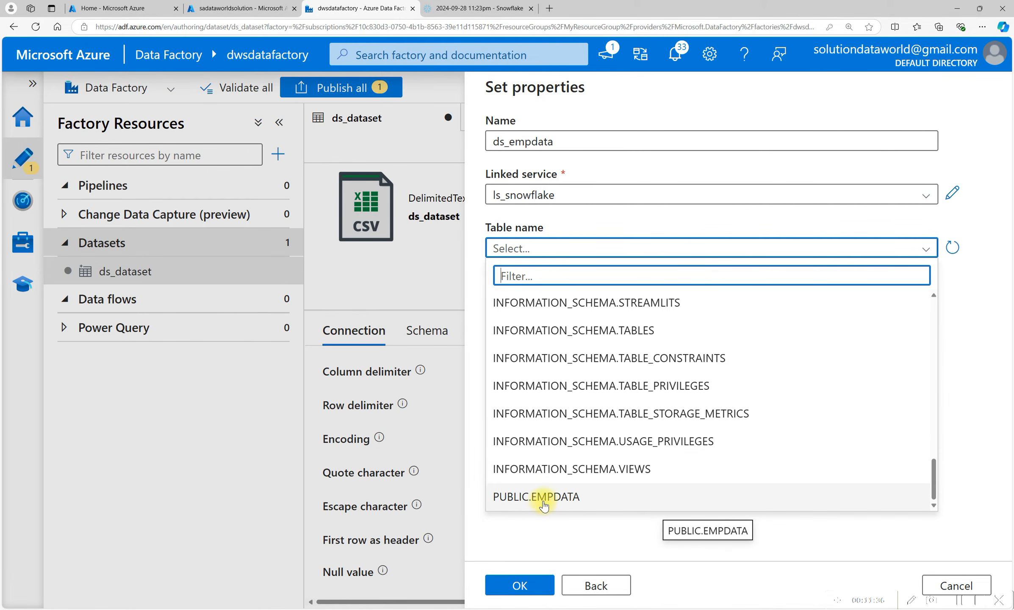
{"action": "left_click", "coordinate": [554, 498]}
{"action": "left_click", "coordinate": [495, 271]}
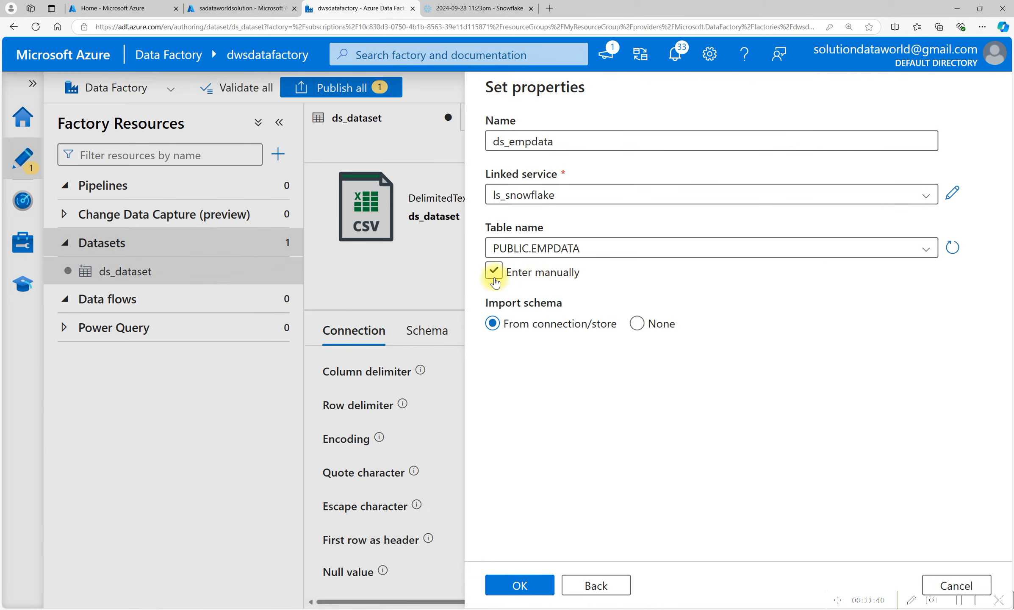
{"action": "left_click", "coordinate": [537, 280]}
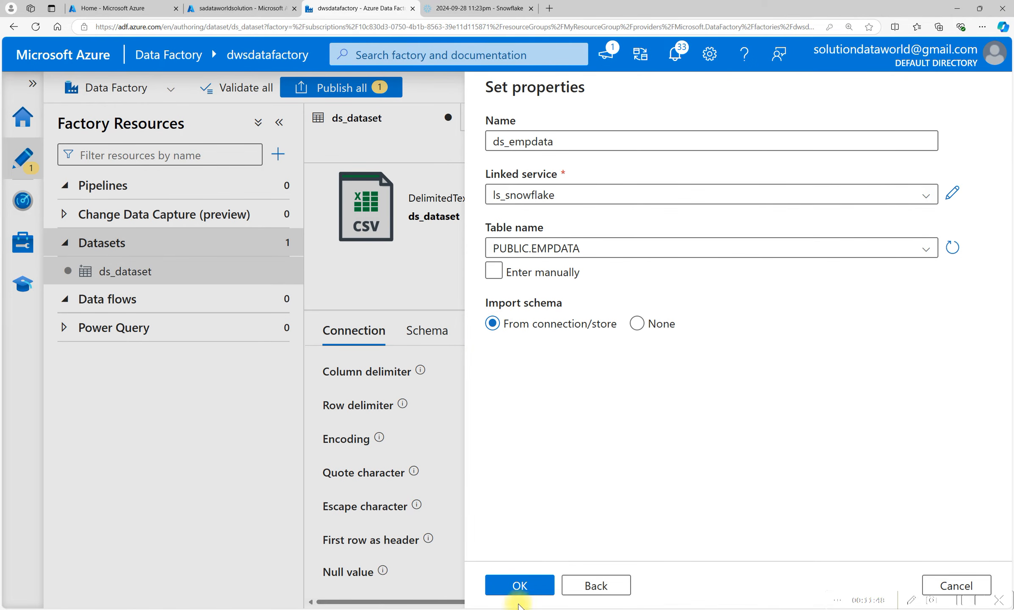
{"action": "left_click", "coordinate": [520, 585]}
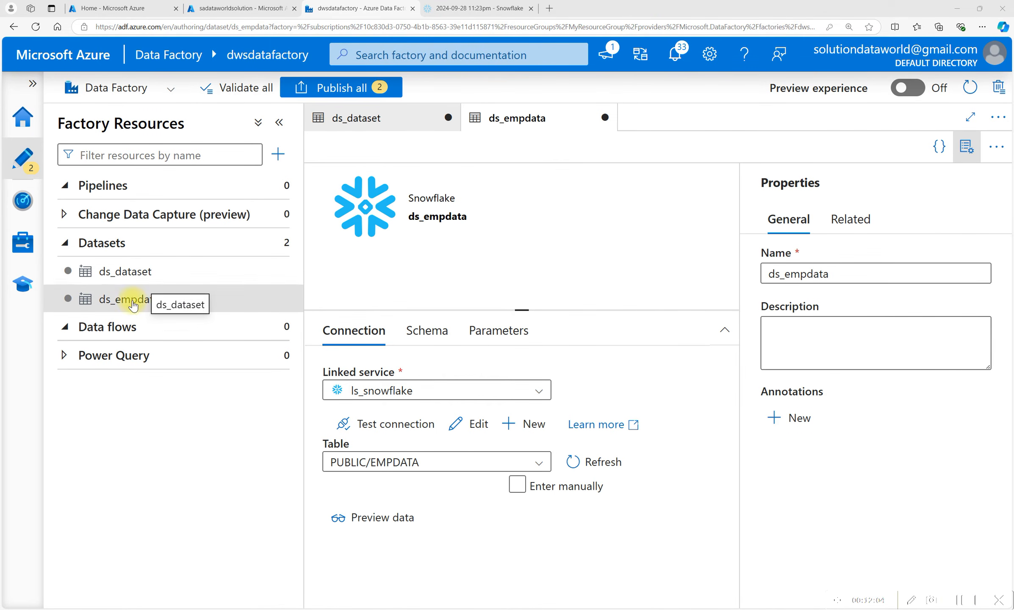
Preview the EMPDATA table data and compare the schemas of the Snowflake and CSV datasets.
{"action": "left_click", "coordinate": [235, 309]}
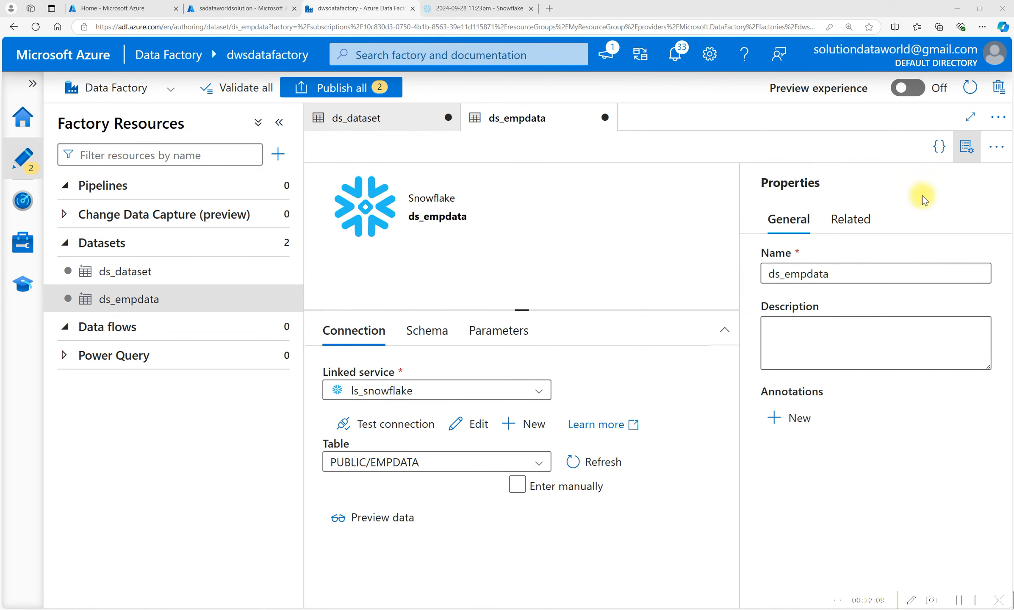
{"action": "left_click", "coordinate": [962, 153]}
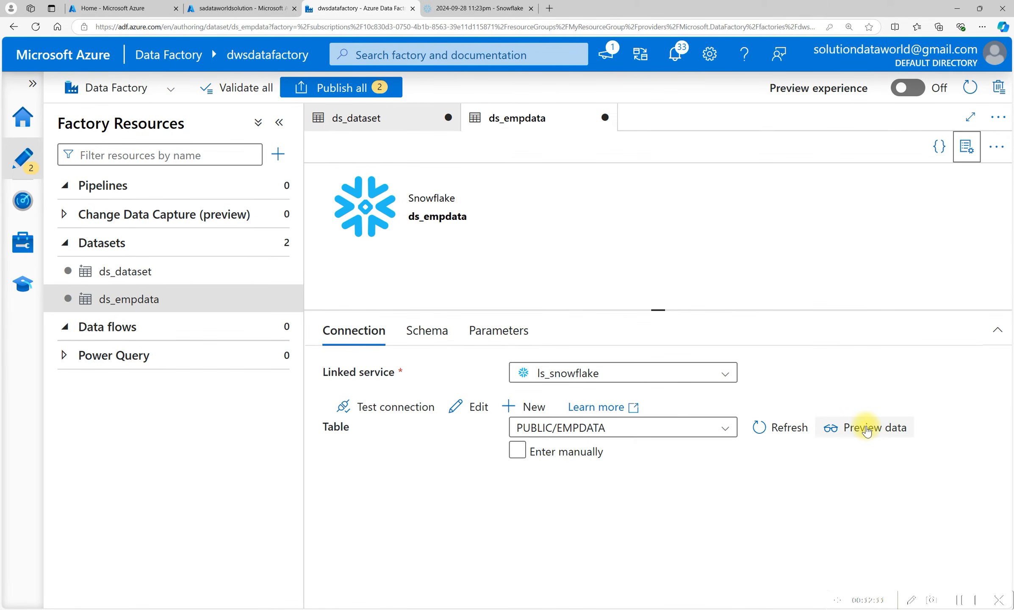
{"action": "left_click", "coordinate": [867, 429]}
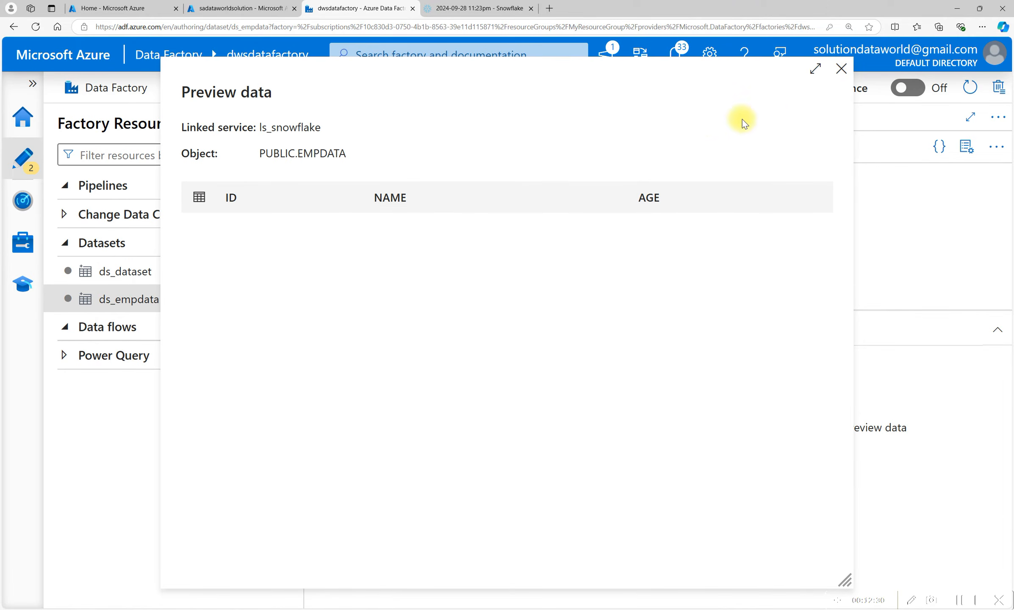
{"action": "left_click", "coordinate": [841, 68]}
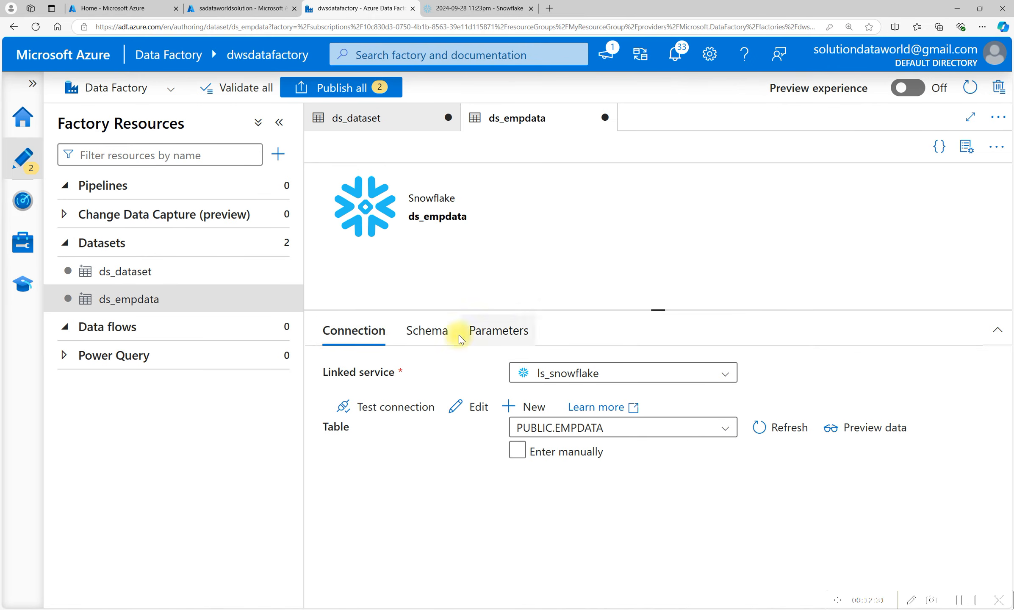
{"action": "left_click", "coordinate": [429, 327]}
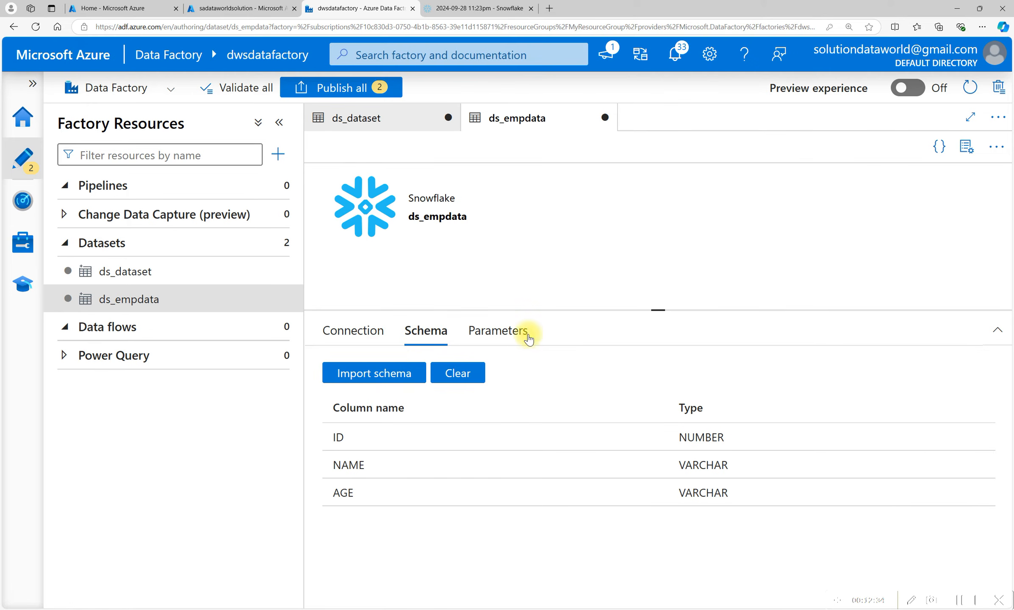
{"action": "left_click", "coordinate": [125, 274]}
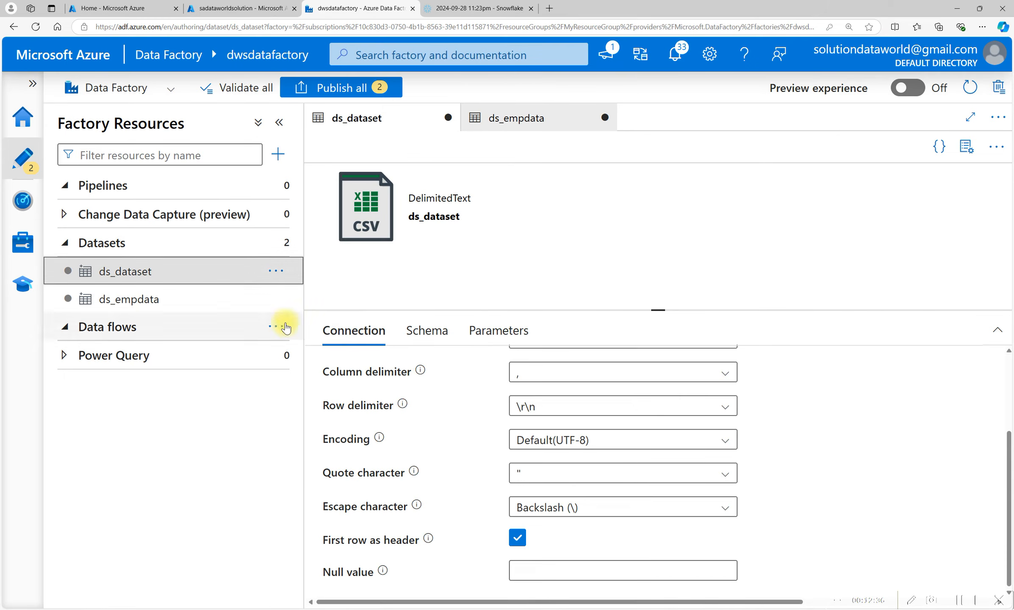
{"action": "left_click", "coordinate": [427, 331]}
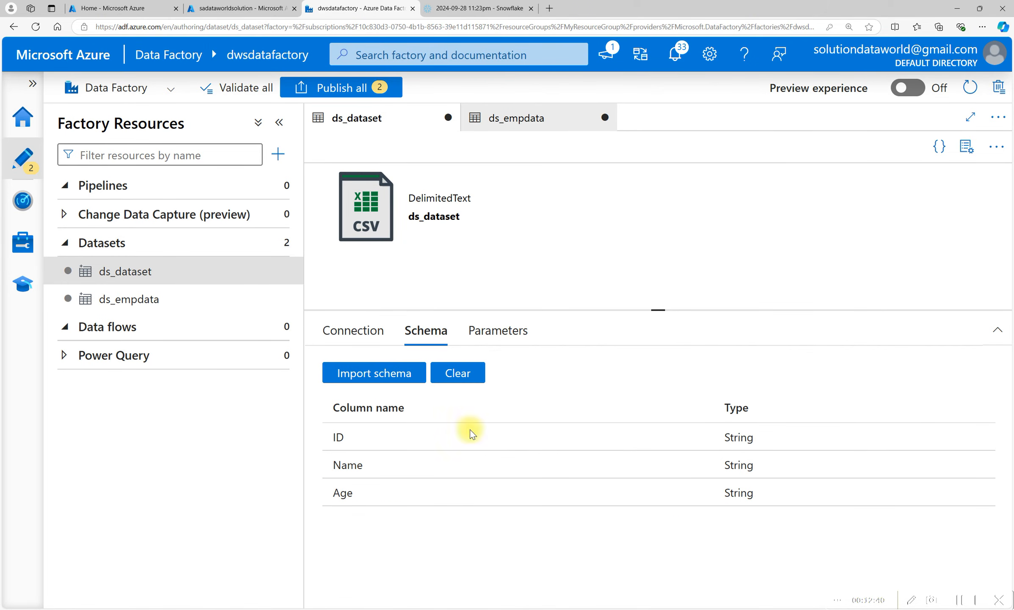
Create a new pipeline named pl_loadwc.
{"action": "left_click", "coordinate": [100, 191]}
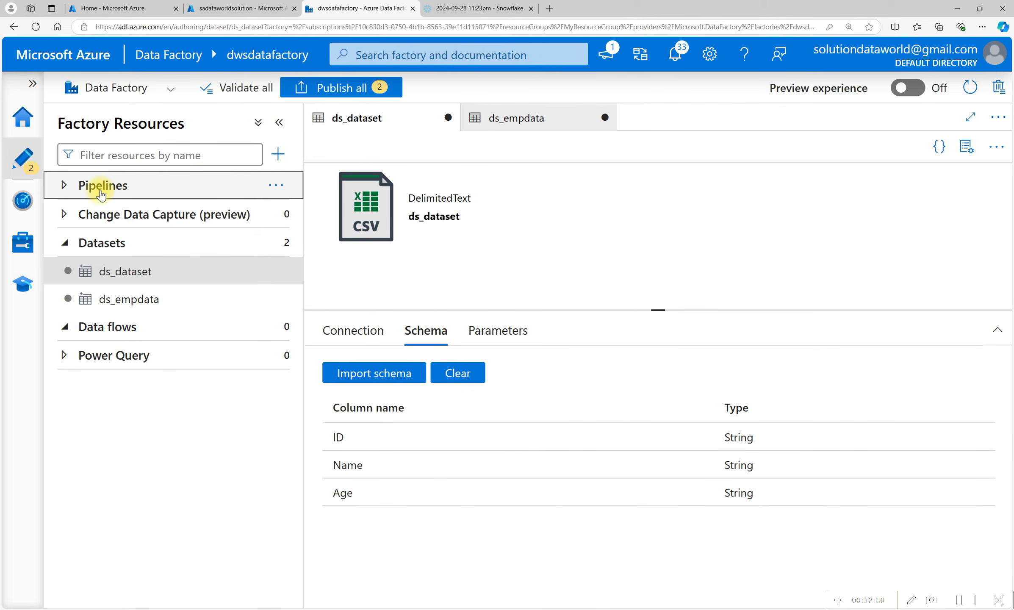
{"action": "left_click", "coordinate": [283, 187]}
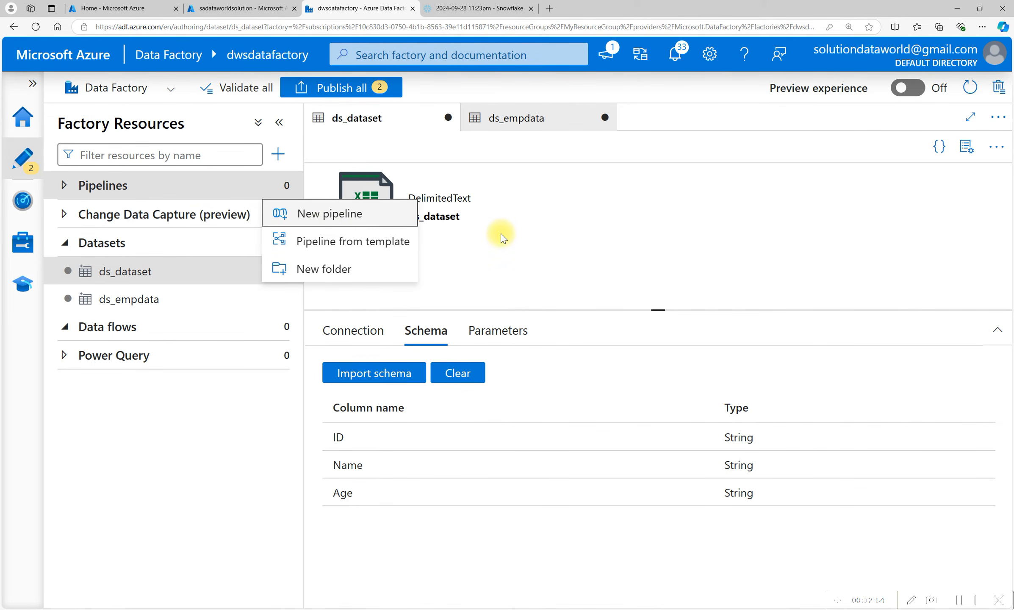
{"action": "left_click", "coordinate": [335, 214]}
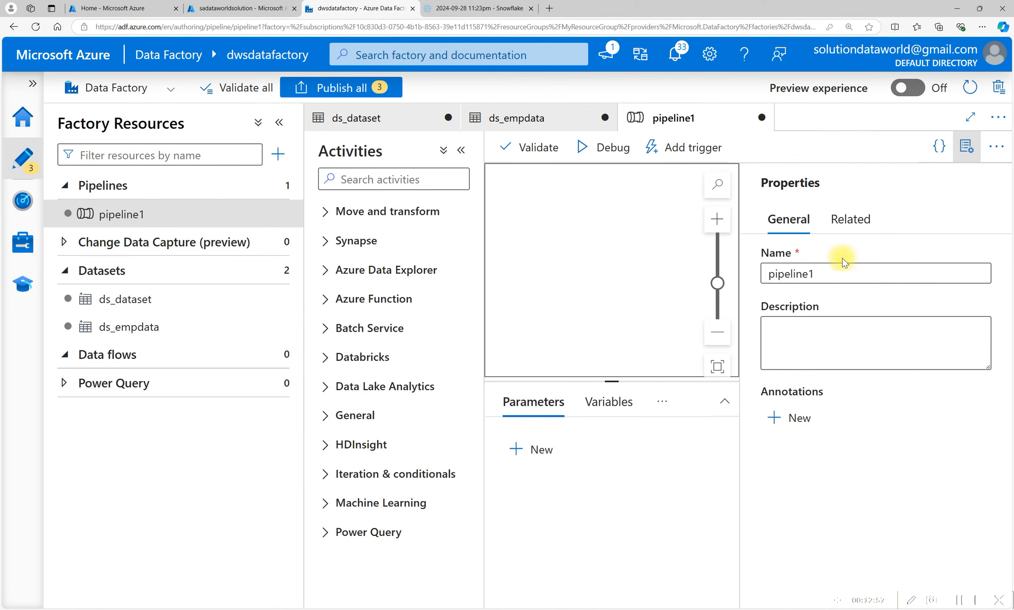
{"action": "left_click_drag", "start_coordinate": [770, 274], "coordinate": [809, 274]}
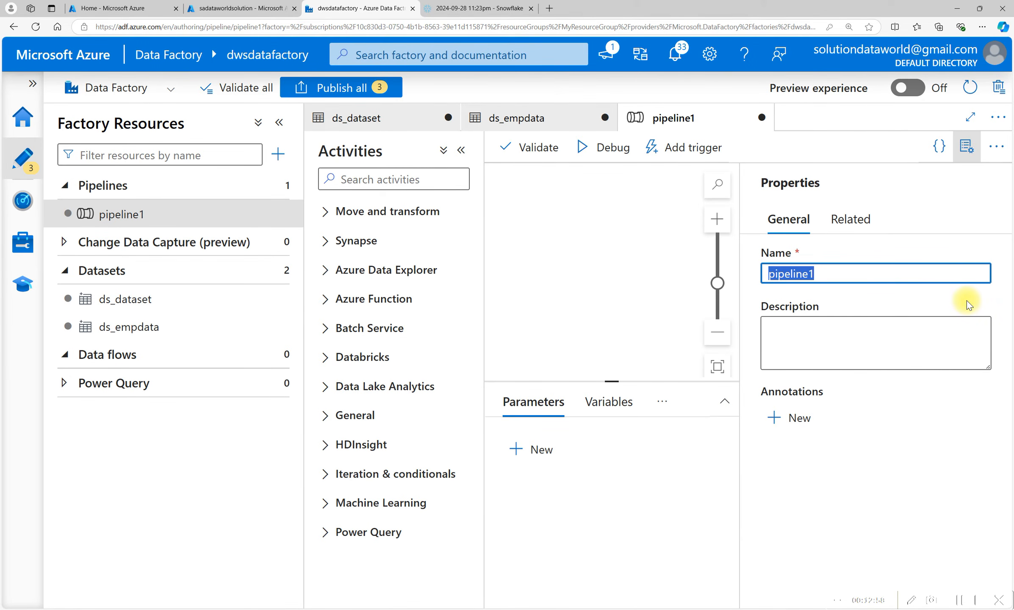
{"action": "type", "text": "pl_load"}
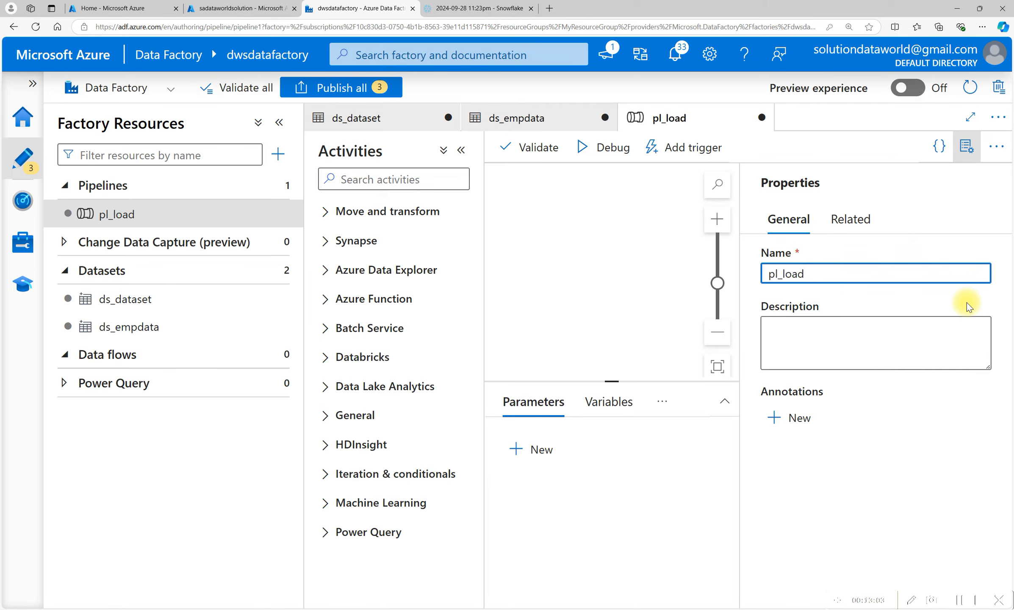
{"action": "type", "text": "s"}
{"action": "key", "text": "BackSpace"}
{"action": "type", "text": "wc"}
Add a Copy data activity to the pipeline canvas and rename it Copy data.
{"action": "left_click", "coordinate": [630, 247]}
{"action": "left_click", "coordinate": [967, 147]}
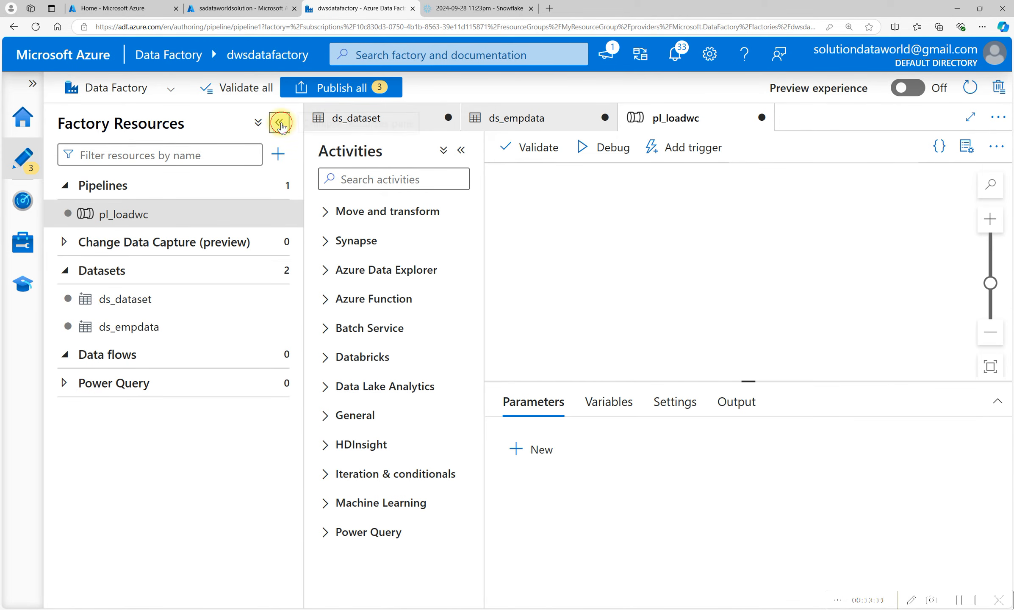
{"action": "left_click", "coordinate": [280, 123]}
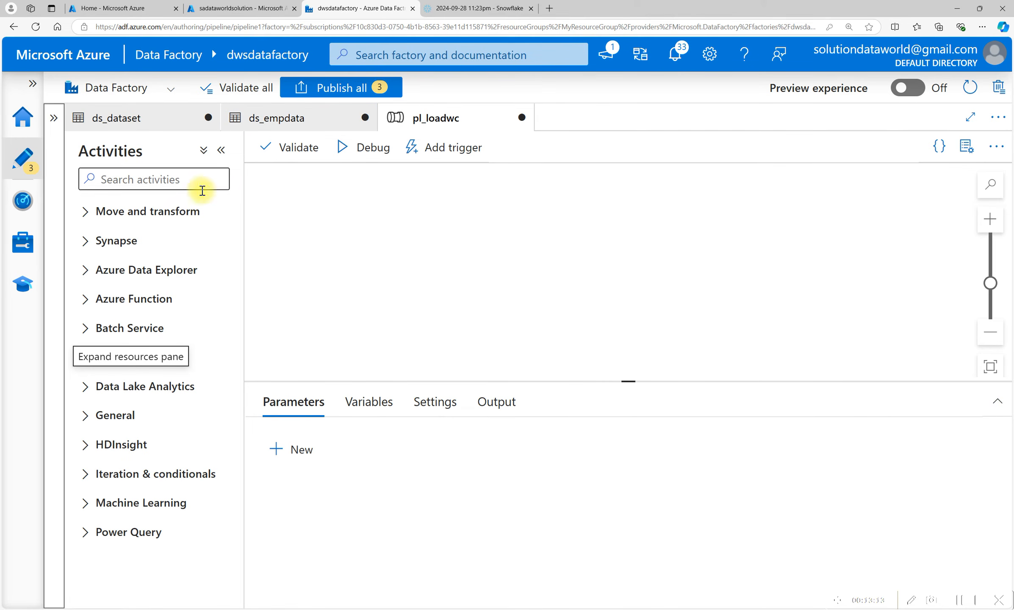
{"action": "left_click", "coordinate": [170, 211]}
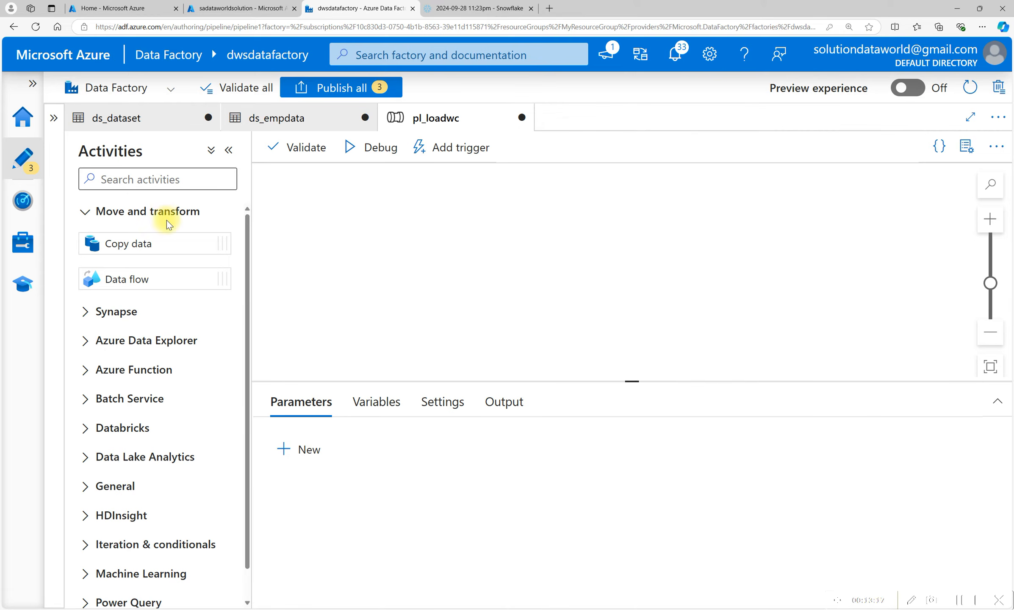
{"action": "left_click_drag", "start_coordinate": [109, 249], "coordinate": [152, 245]}
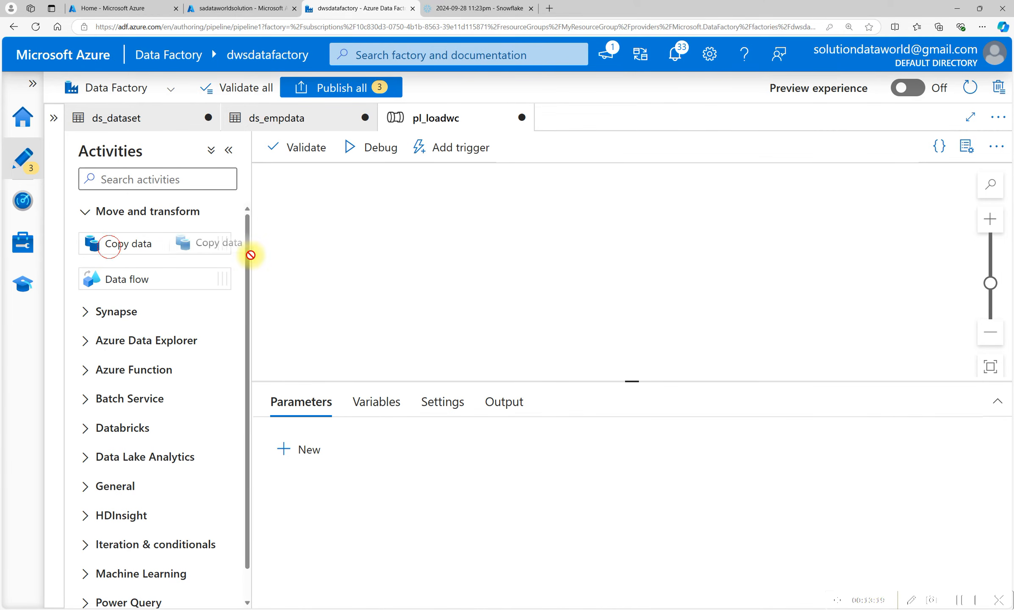
{"action": "left_click_drag", "start_coordinate": [438, 250], "coordinate": [496, 253]}
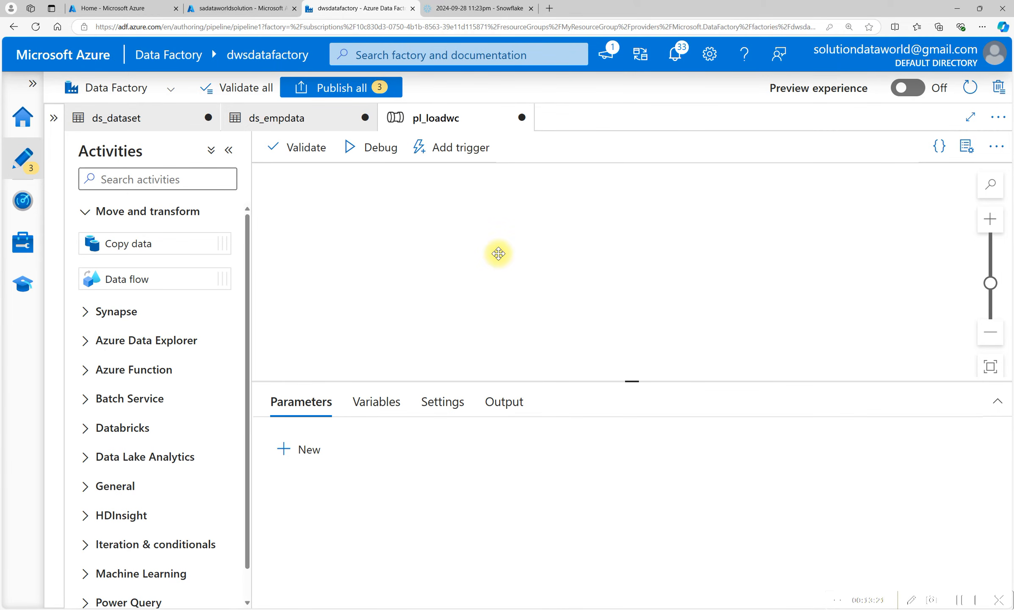
{"action": "left_click", "coordinate": [295, 416]}
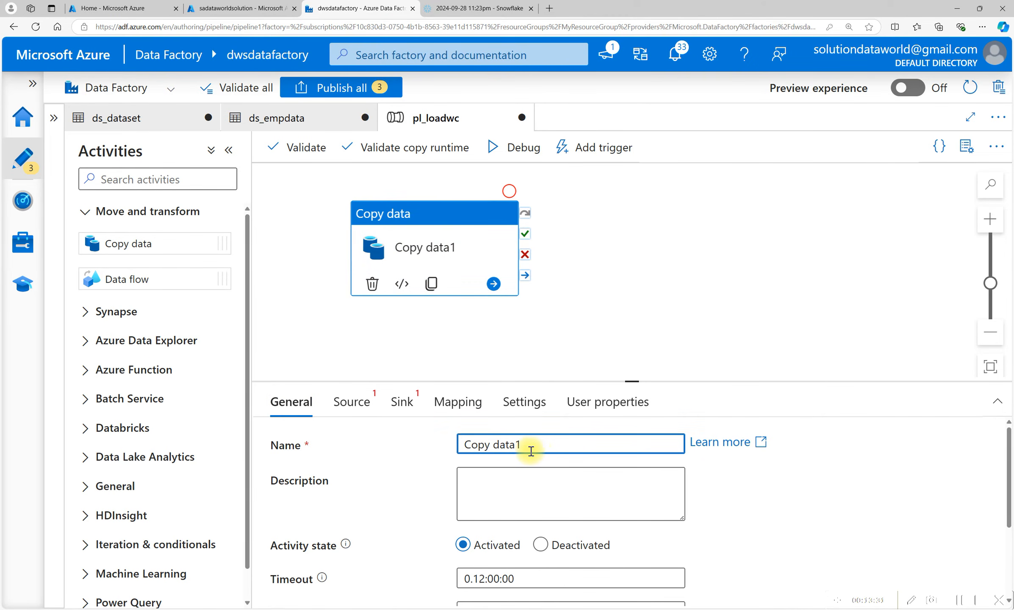
{"action": "key", "text": "BackSpace"}
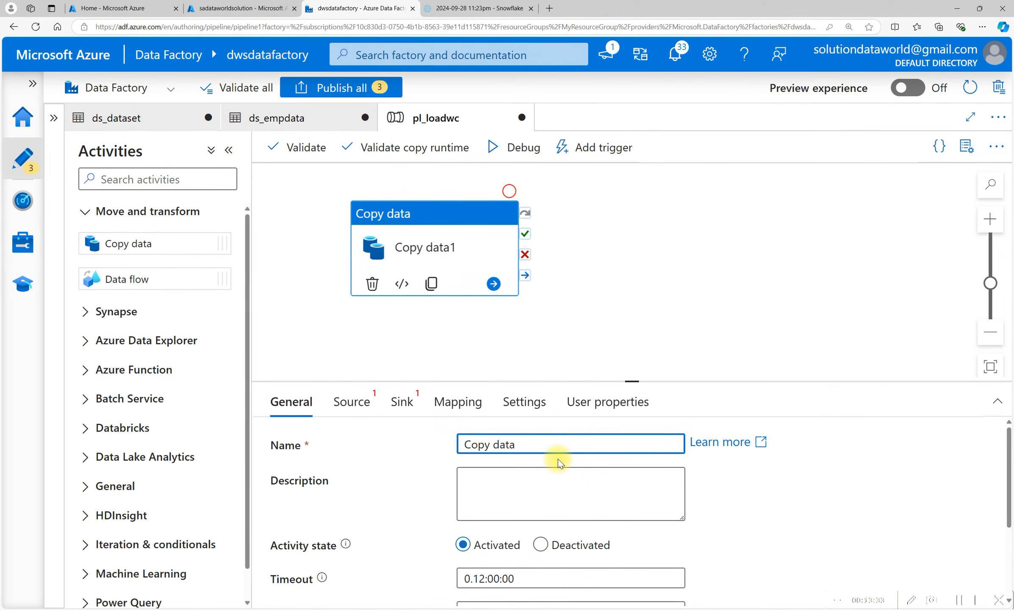
Review the Copy data activity's general settings such as timeout, retry and retry interval.
{"action": "scroll", "coordinate": [400, 492], "scroll_direction": "down", "scroll_amount": 4}
{"action": "scroll", "coordinate": [532, 430], "scroll_direction": "up", "scroll_amount": 4}
{"action": "left_click", "coordinate": [490, 491]}
{"action": "scroll", "coordinate": [466, 492], "scroll_direction": "down", "scroll_amount": 2}
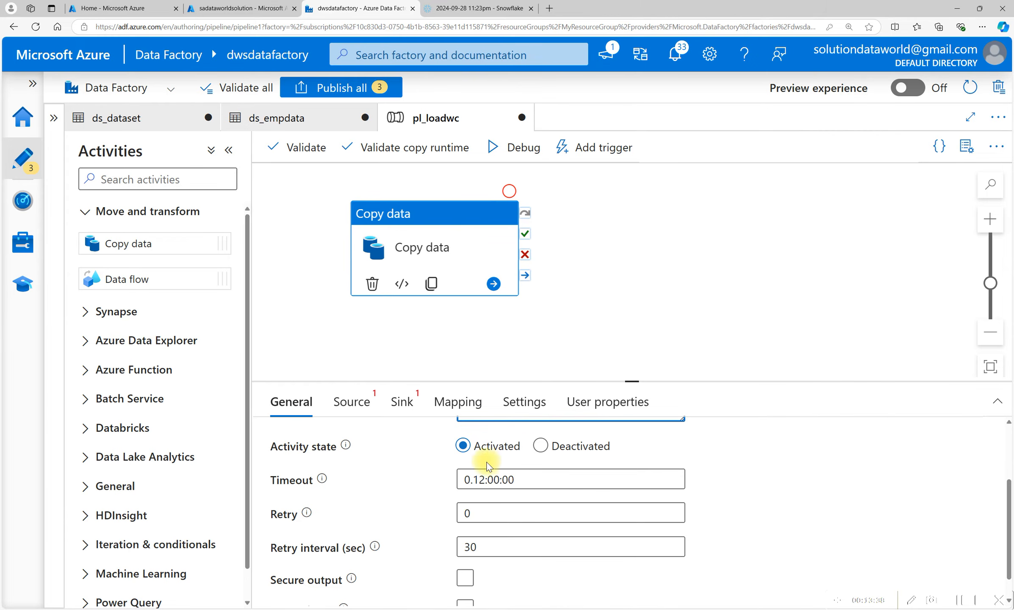
{"action": "left_click", "coordinate": [479, 513]}
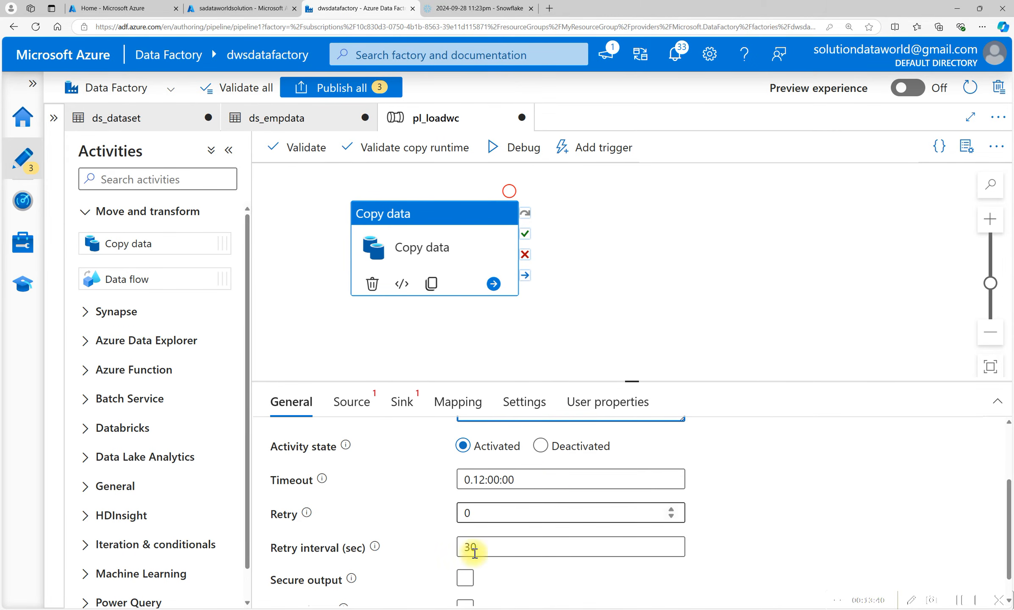
{"action": "left_click", "coordinate": [507, 555]}
{"action": "left_click", "coordinate": [507, 554]}
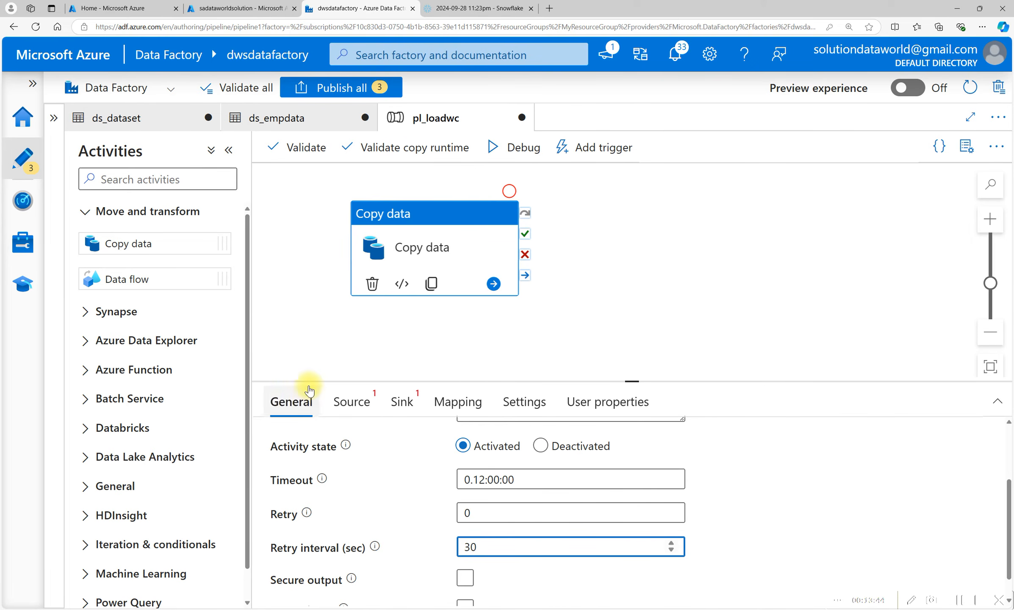
Set ds_dataset as the copy source dataset and choose the wildcard file path option.
{"action": "left_click", "coordinate": [358, 410]}
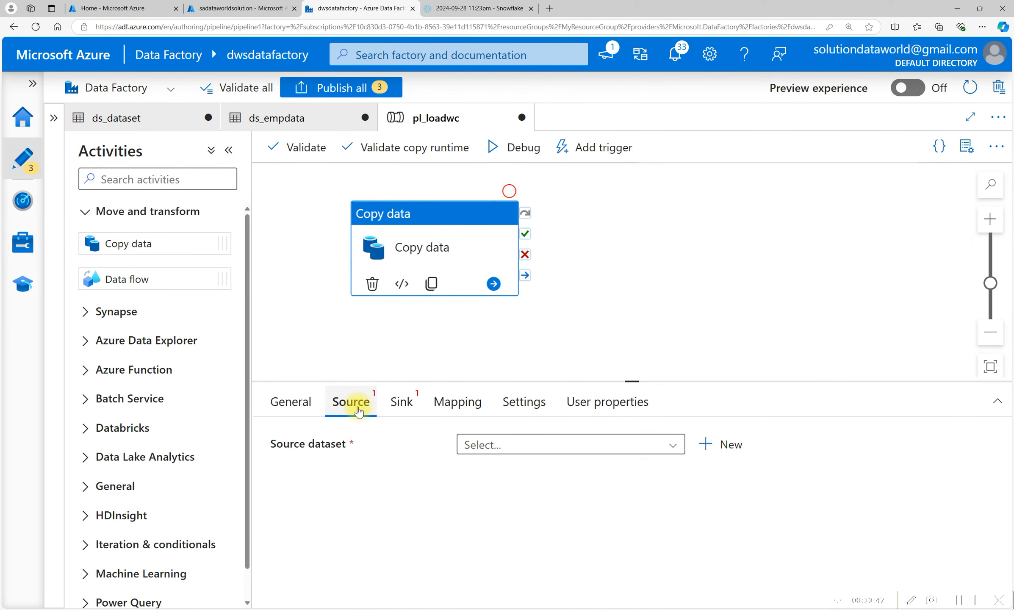
{"action": "left_click", "coordinate": [525, 445]}
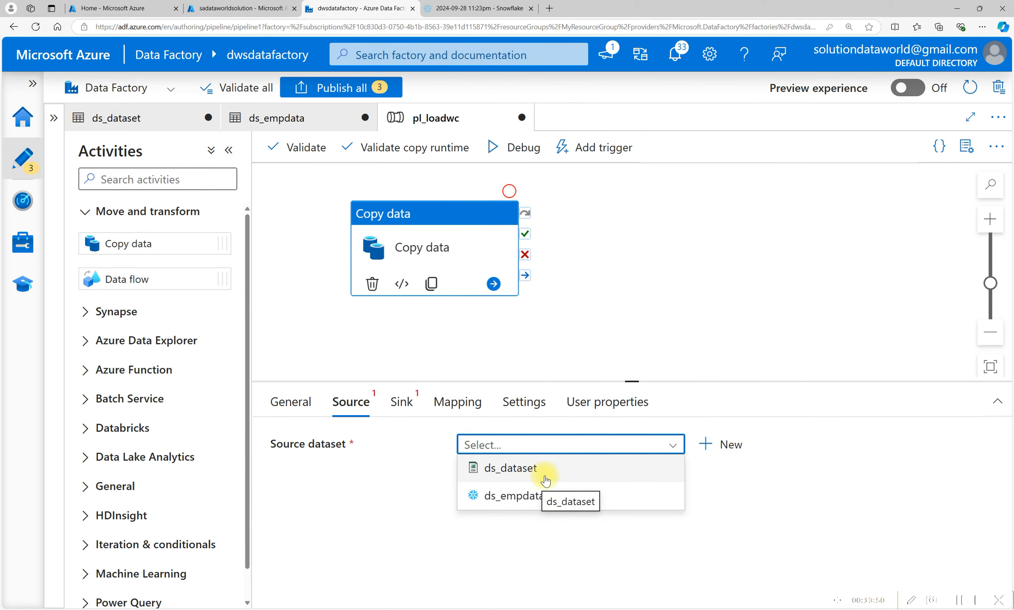
{"action": "left_click", "coordinate": [523, 477]}
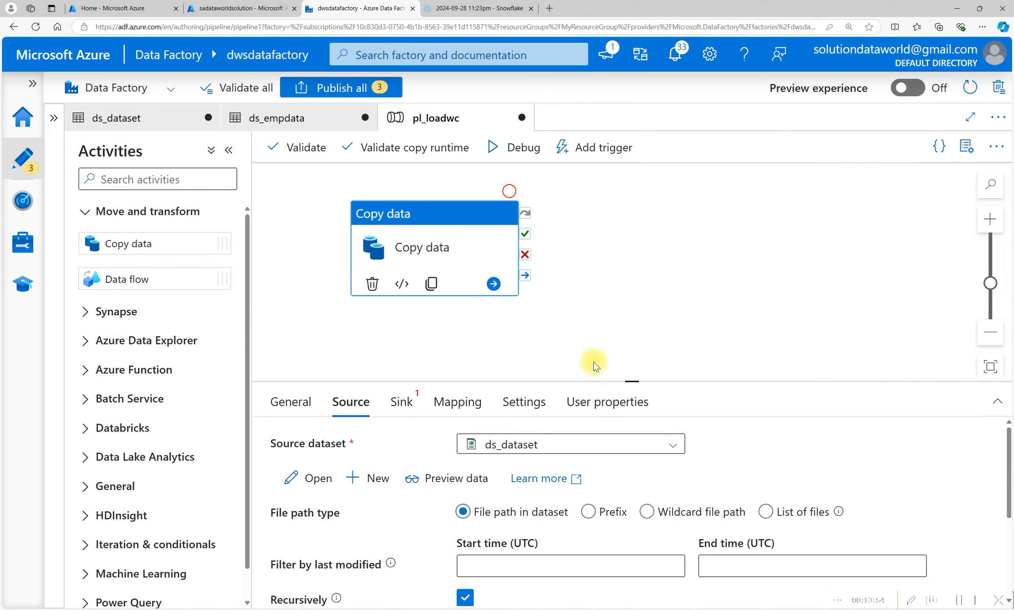
{"action": "scroll", "coordinate": [593, 363], "scroll_direction": "down", "scroll_amount": 1}
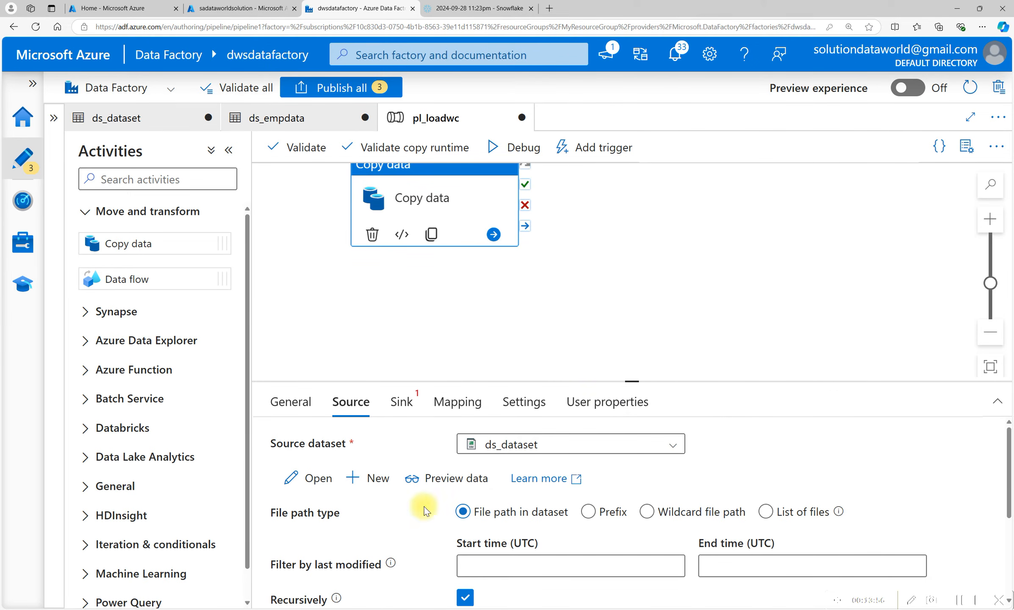
{"action": "left_click", "coordinate": [656, 513]}
{"action": "left_click", "coordinate": [650, 513]}
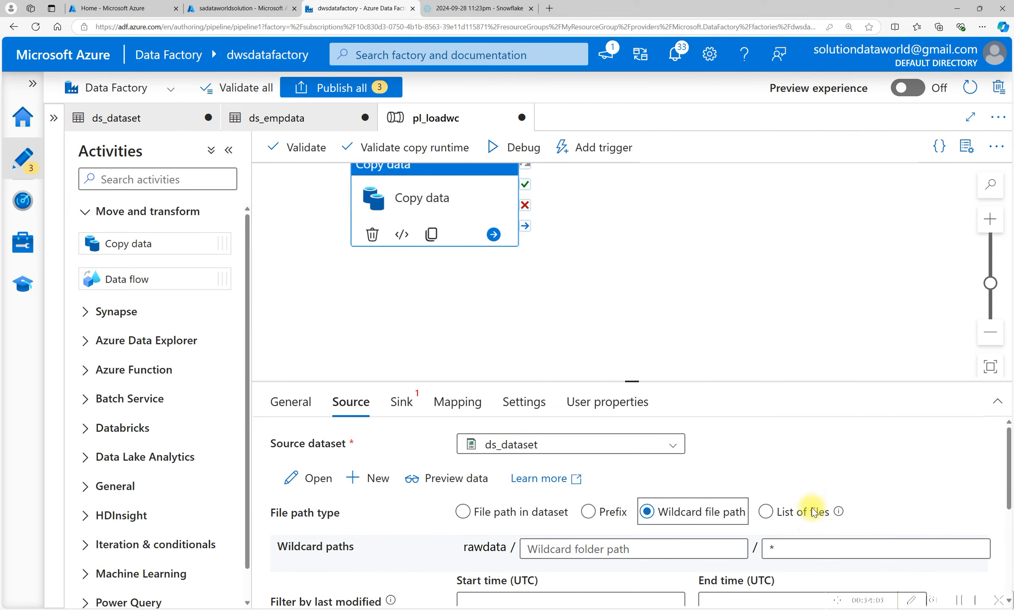
Set the wildcard file name to *.csv.
{"action": "left_click", "coordinate": [788, 545]}
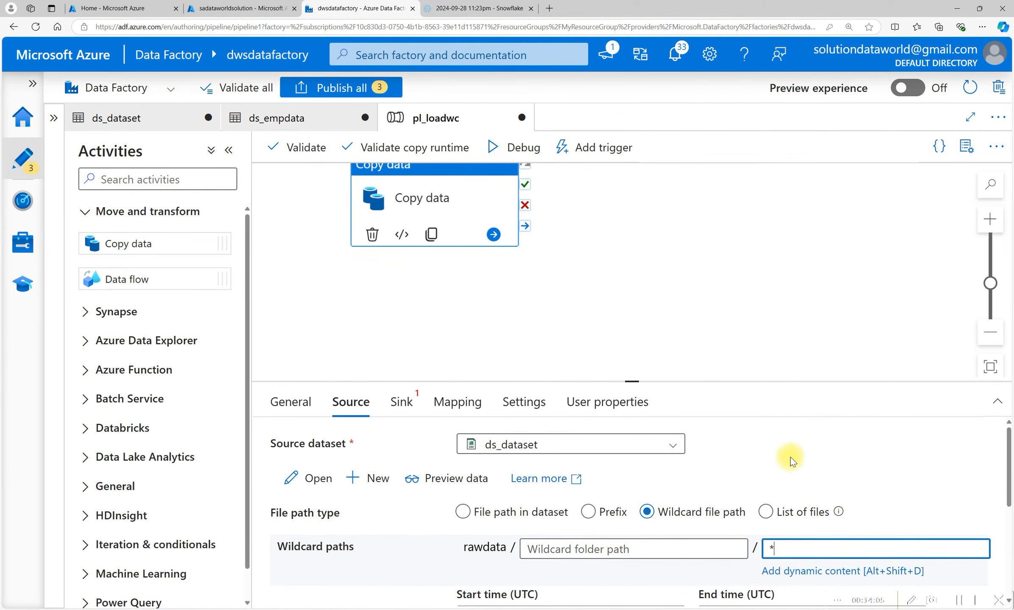
{"action": "scroll", "coordinate": [792, 434], "scroll_direction": "down", "scroll_amount": 3}
{"action": "scroll", "coordinate": [794, 440], "scroll_direction": "up", "scroll_amount": 2}
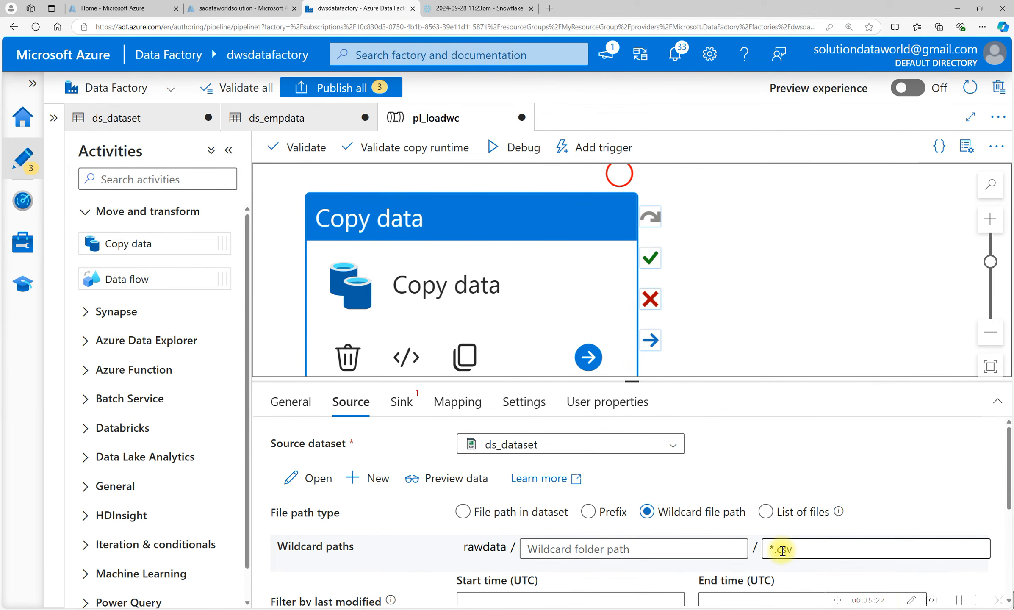
Check the folder inside the rawdata container in the storage account and set the wildcard folder path to data.
{"action": "left_click", "coordinate": [536, 549]}
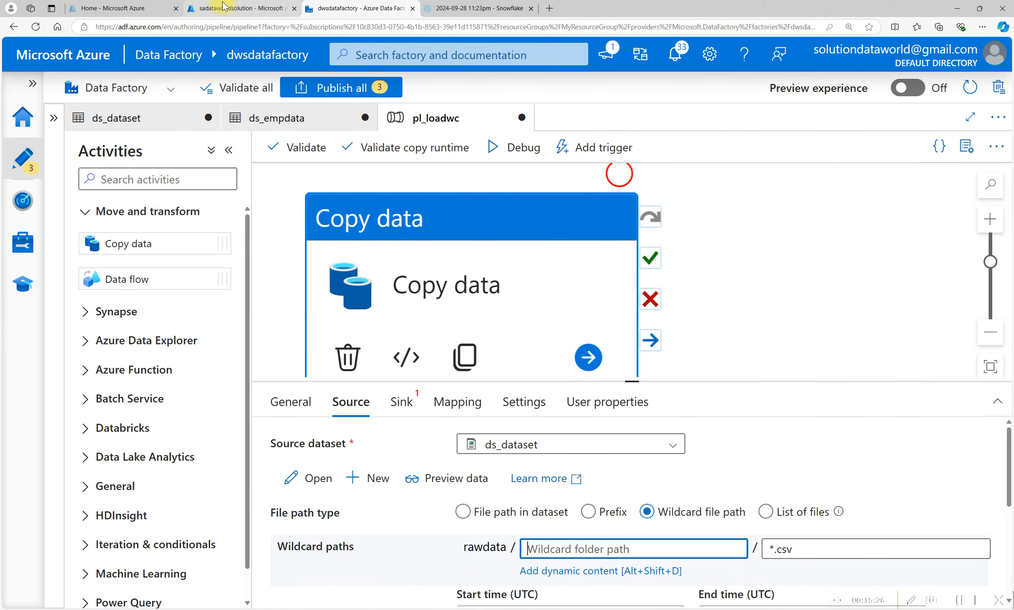
{"action": "left_click", "coordinate": [288, 6]}
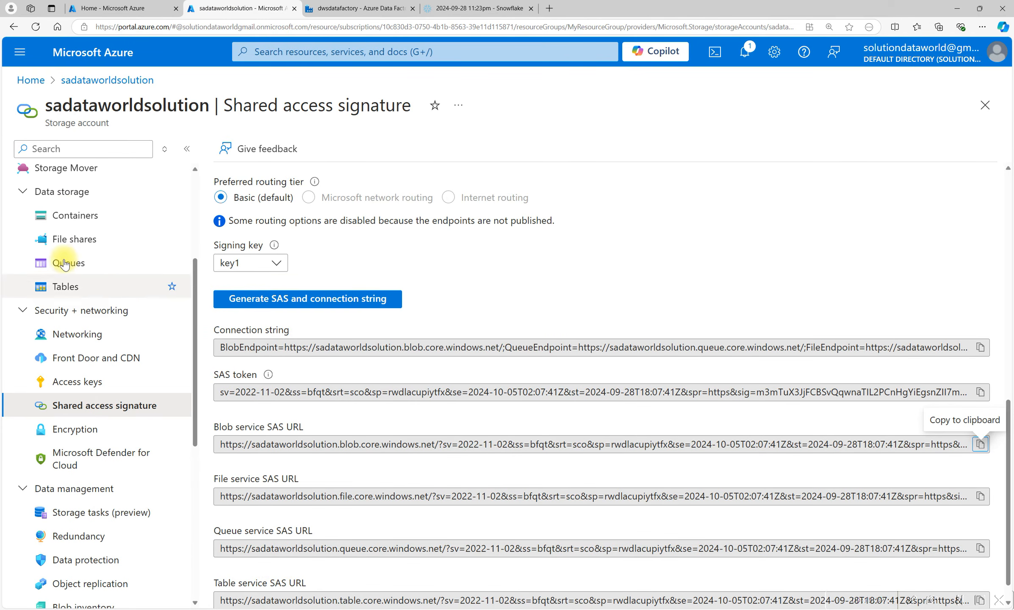
{"action": "left_click", "coordinate": [67, 214]}
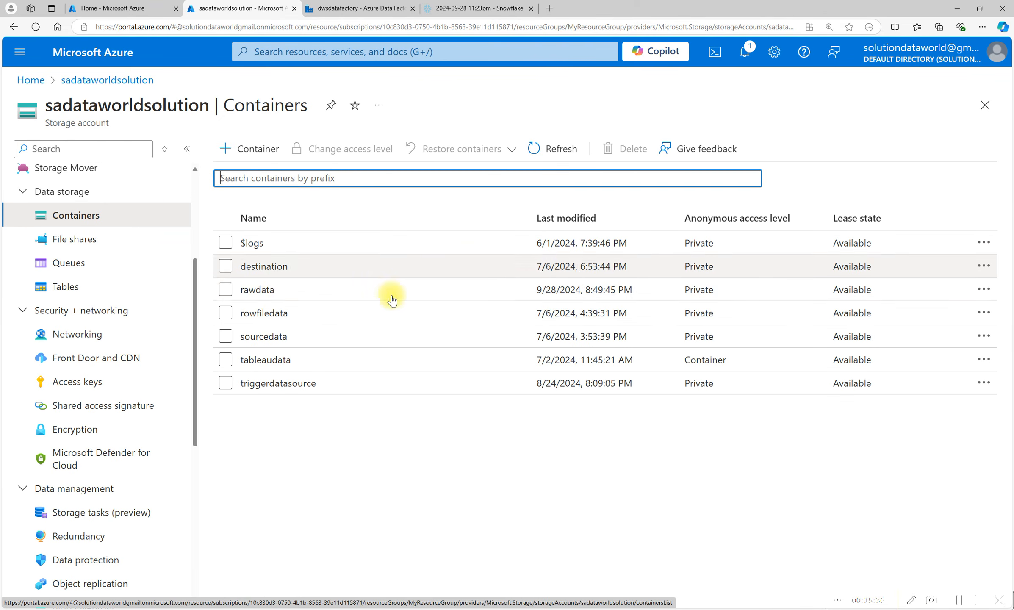
{"action": "left_click", "coordinate": [255, 292]}
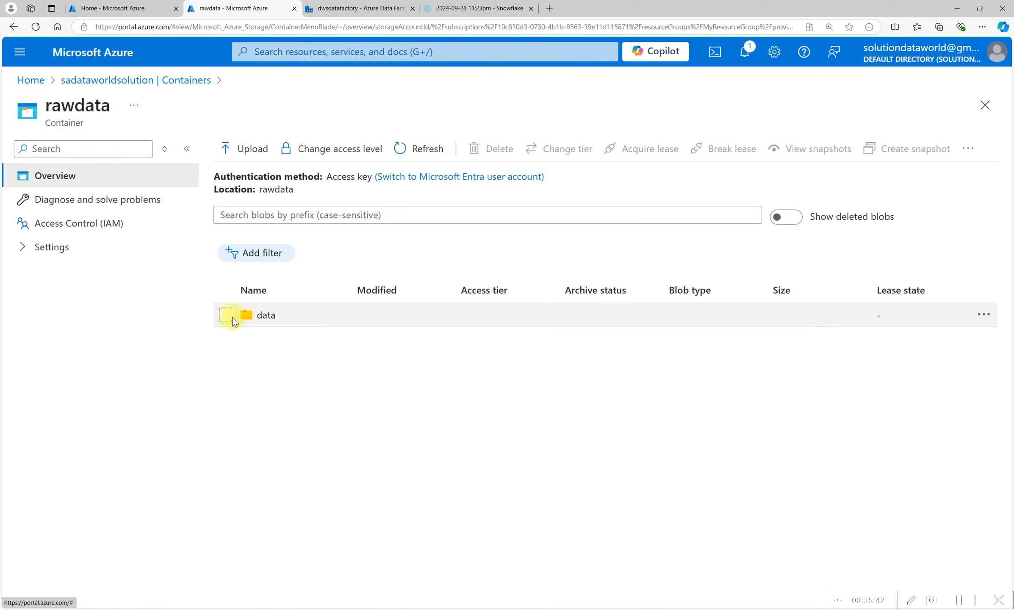
{"action": "left_click", "coordinate": [373, 8]}
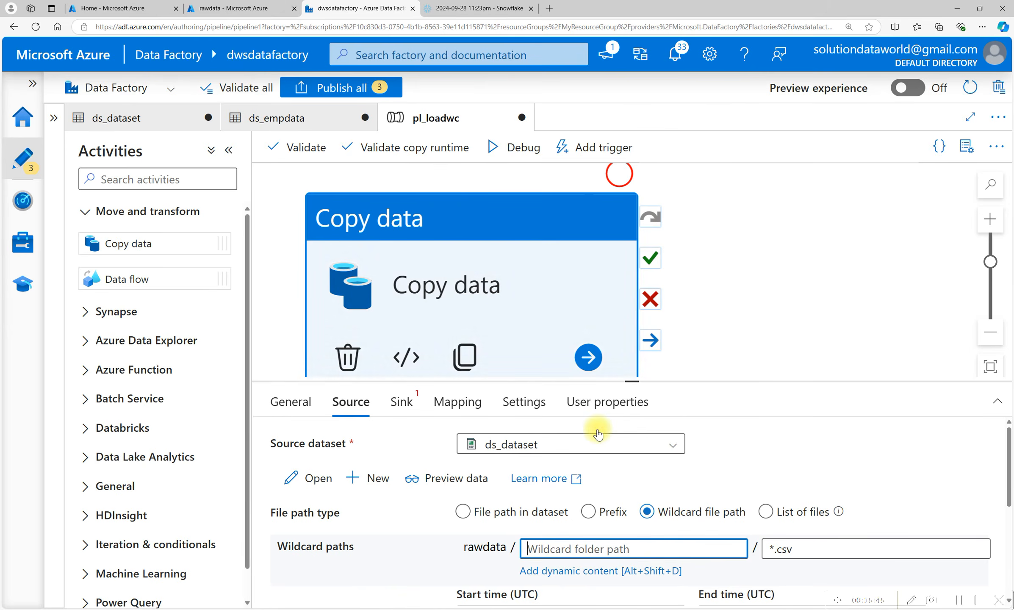
{"action": "left_click", "coordinate": [616, 543]}
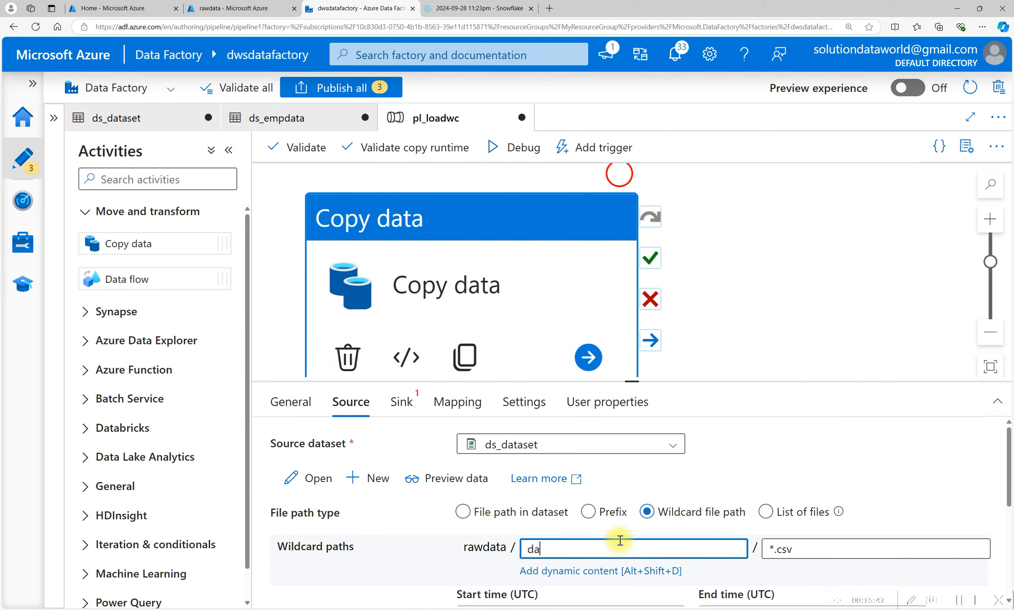
Preview the source data and review the remaining source options such as recursive and partition discovery.
{"action": "left_click", "coordinate": [451, 479]}
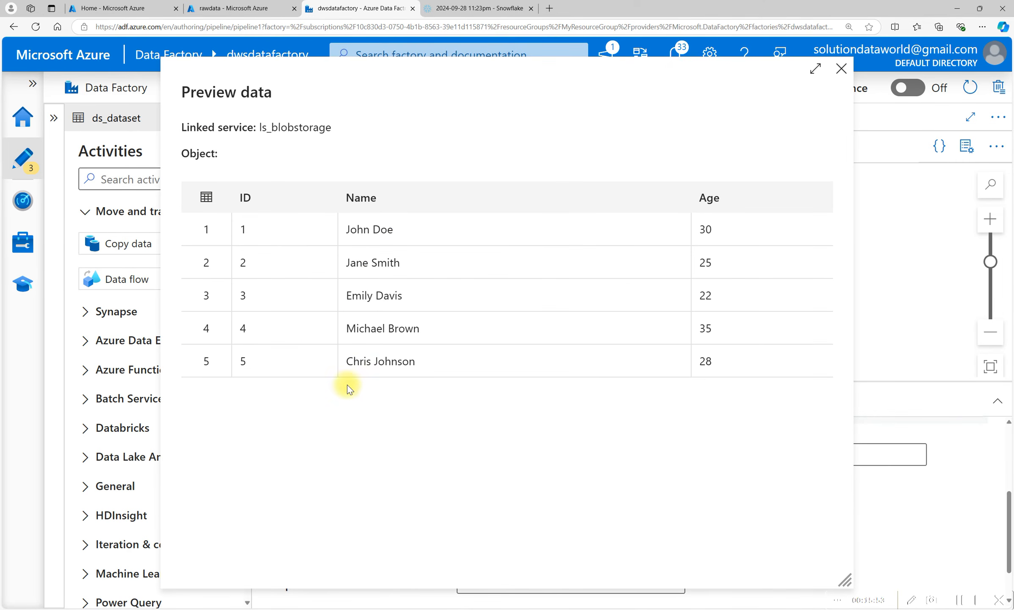
{"action": "left_click", "coordinate": [842, 70]}
{"action": "scroll", "coordinate": [557, 487], "scroll_direction": "down", "scroll_amount": 2}
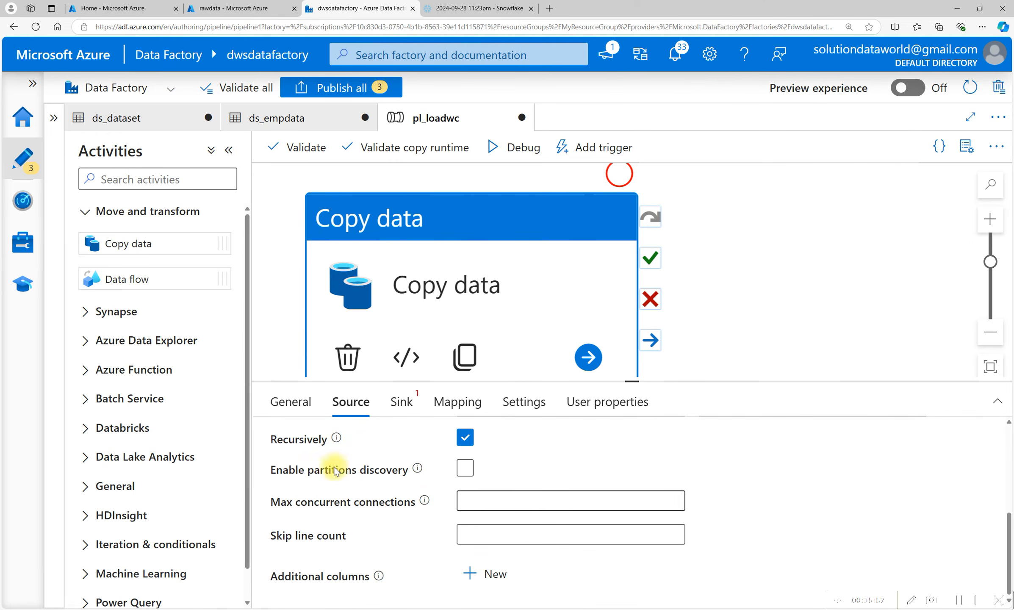
{"action": "scroll", "coordinate": [335, 471], "scroll_direction": "up", "scroll_amount": 3}
{"action": "scroll", "coordinate": [538, 509], "scroll_direction": "down", "scroll_amount": 2}
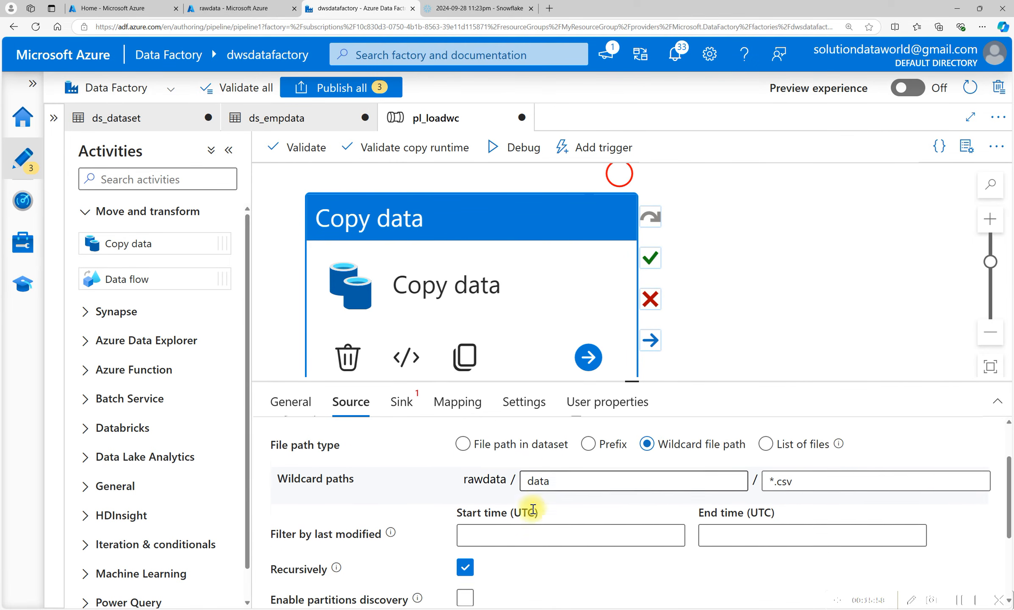
{"action": "scroll", "coordinate": [527, 503], "scroll_direction": "up", "scroll_amount": 3}
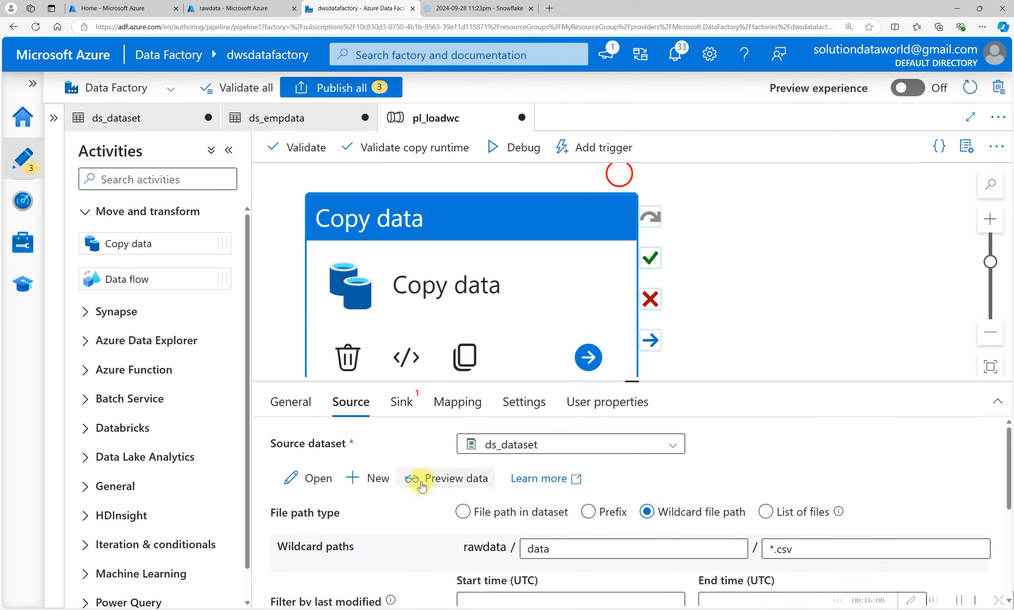
{"action": "scroll", "coordinate": [424, 492], "scroll_direction": "down", "scroll_amount": 3}
{"action": "scroll", "coordinate": [351, 471], "scroll_direction": "up", "scroll_amount": 3}
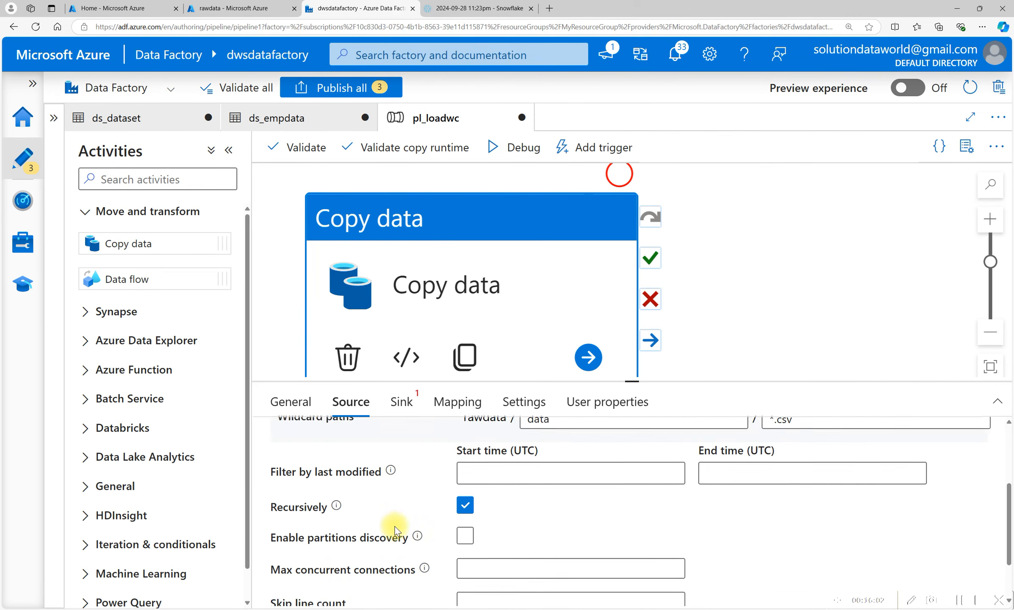
Set ds_empdata as the Snowflake sink dataset and review its pre-copy script and storage integration options.
{"action": "left_click_drag", "start_coordinate": [635, 384], "coordinate": [635, 291]}
{"action": "left_click", "coordinate": [701, 253]}
{"action": "left_click", "coordinate": [519, 213]}
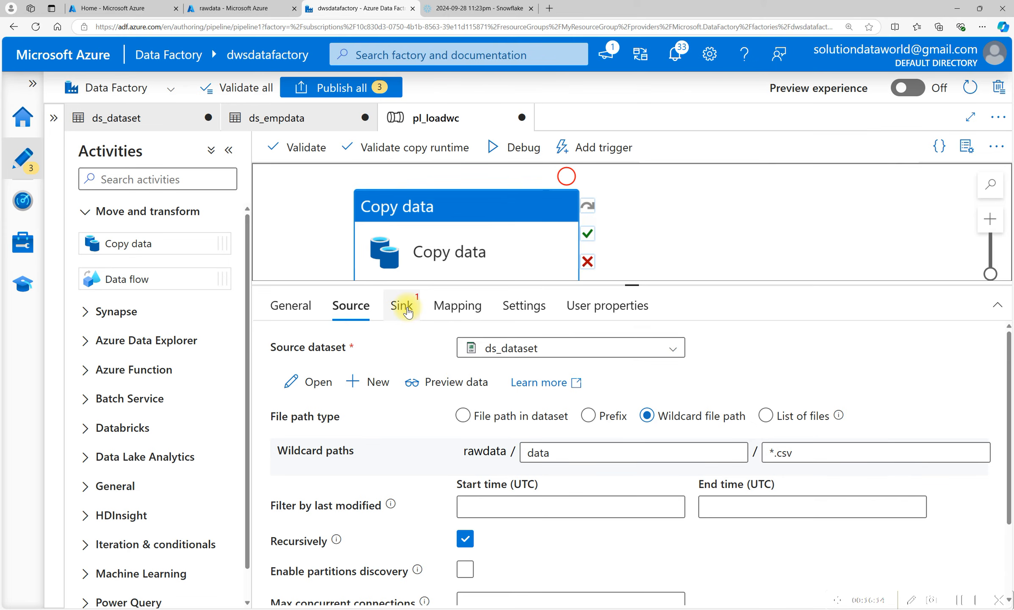
{"action": "left_click", "coordinate": [406, 308]}
{"action": "left_click", "coordinate": [528, 347]}
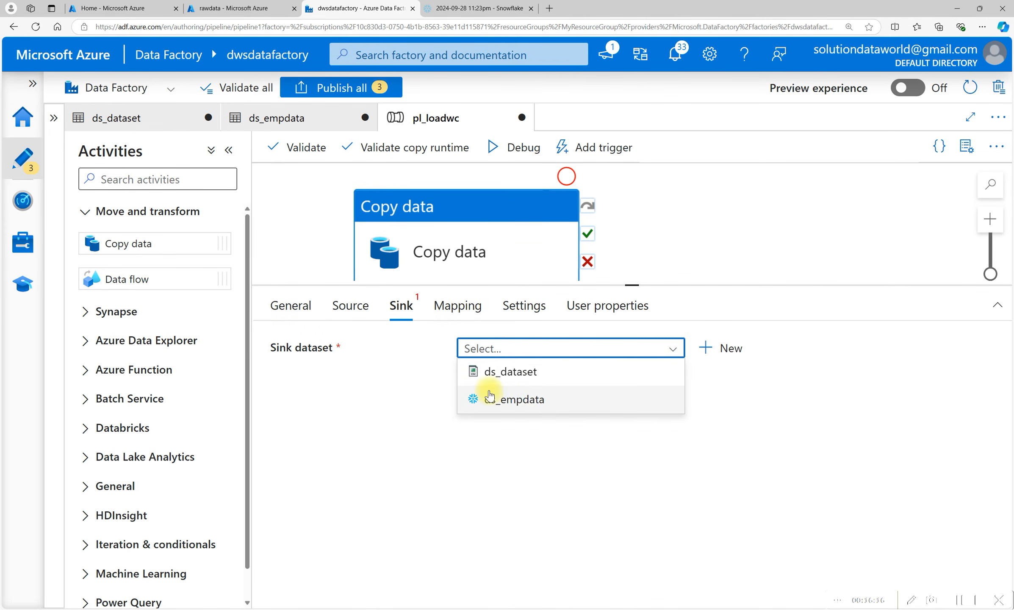
{"action": "left_click", "coordinate": [522, 408]}
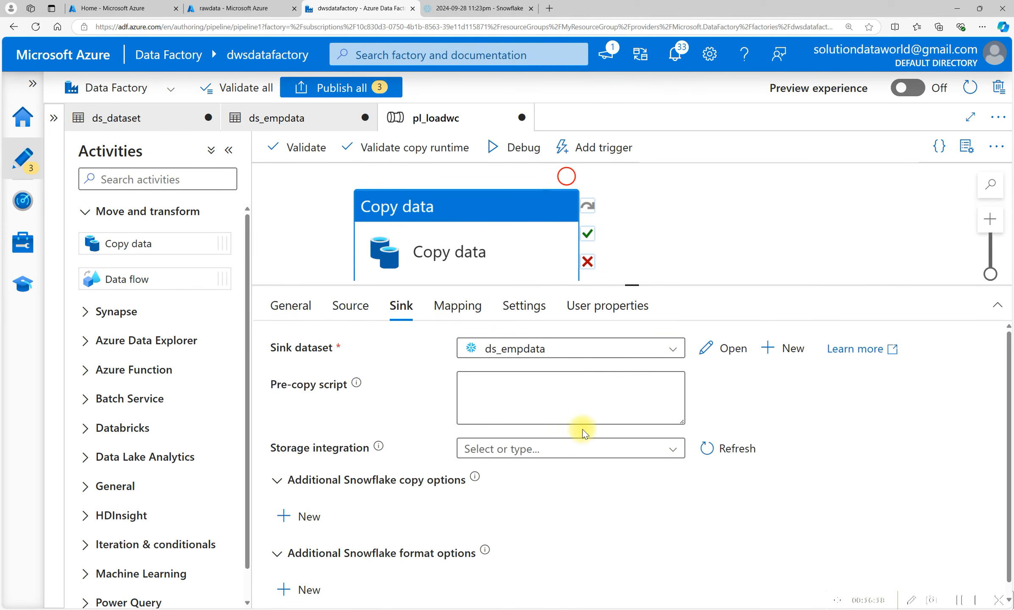
{"action": "left_click", "coordinate": [492, 392]}
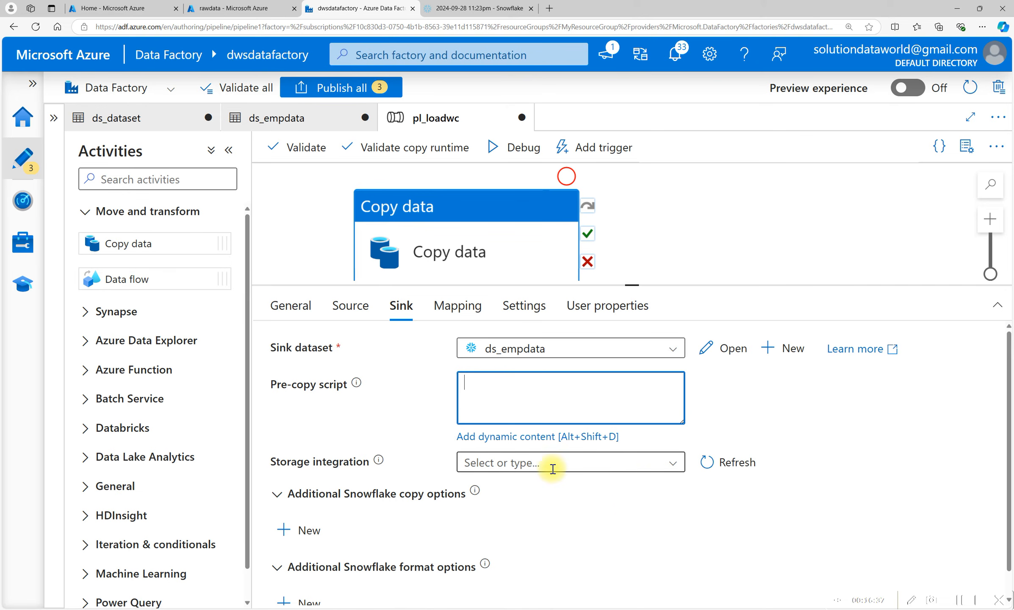
{"action": "left_click", "coordinate": [576, 466]}
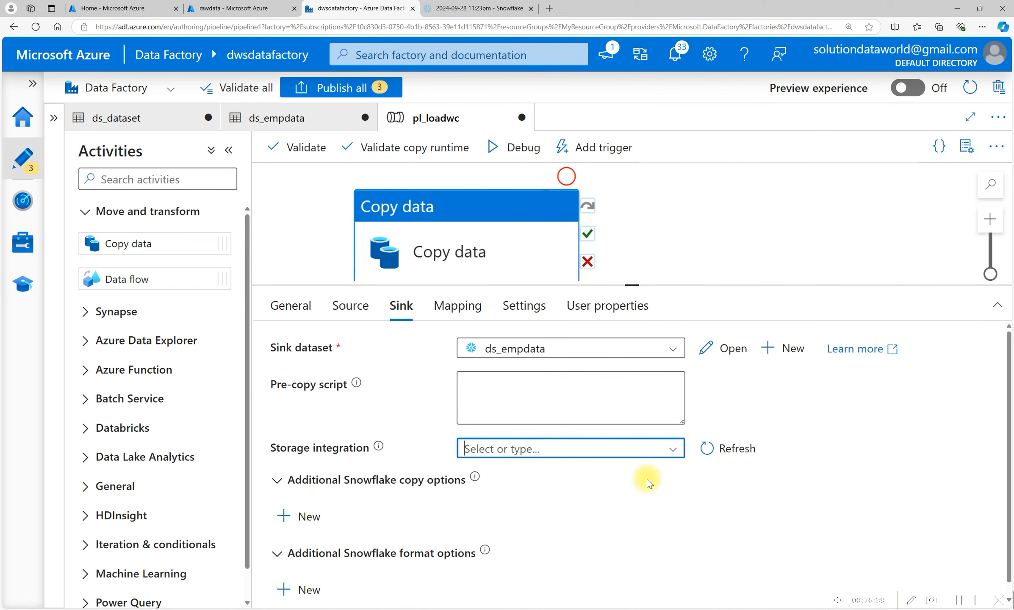
{"action": "left_click", "coordinate": [677, 464]}
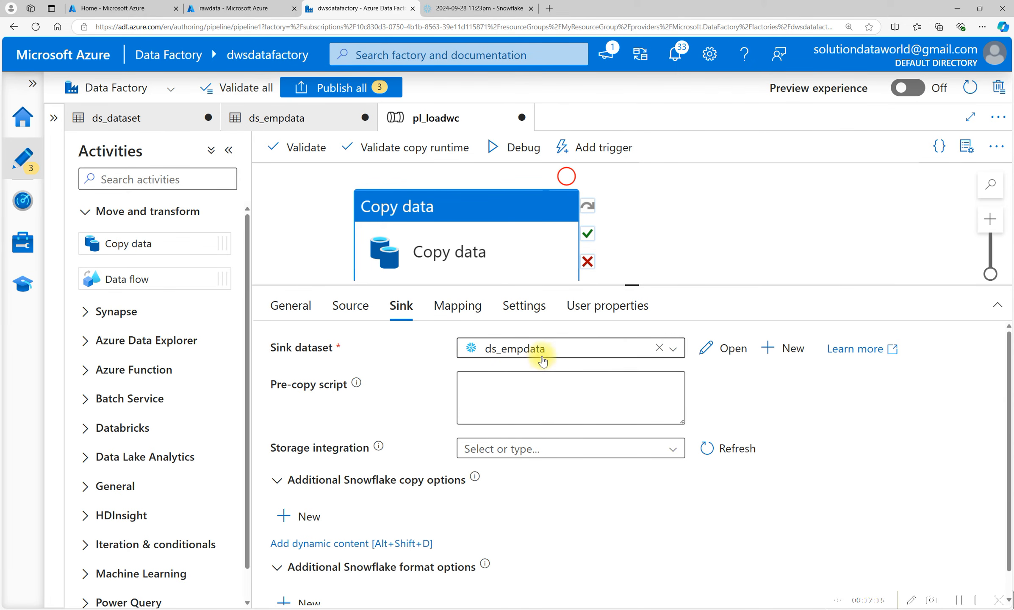
Import the mapping schemas and set the ID source column type to Int32.
{"action": "left_click", "coordinate": [460, 306]}
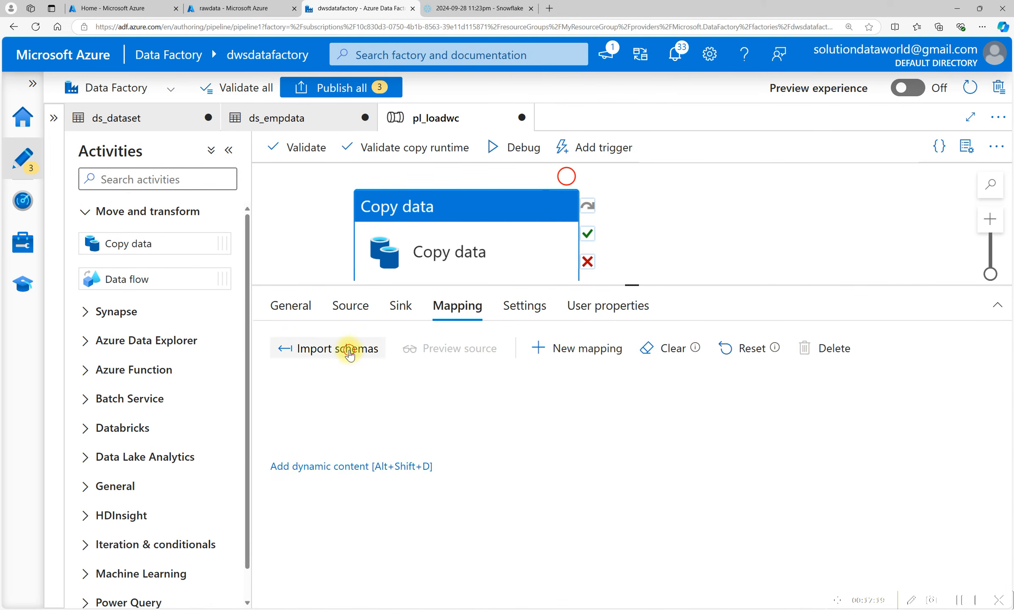
{"action": "left_click", "coordinate": [348, 352]}
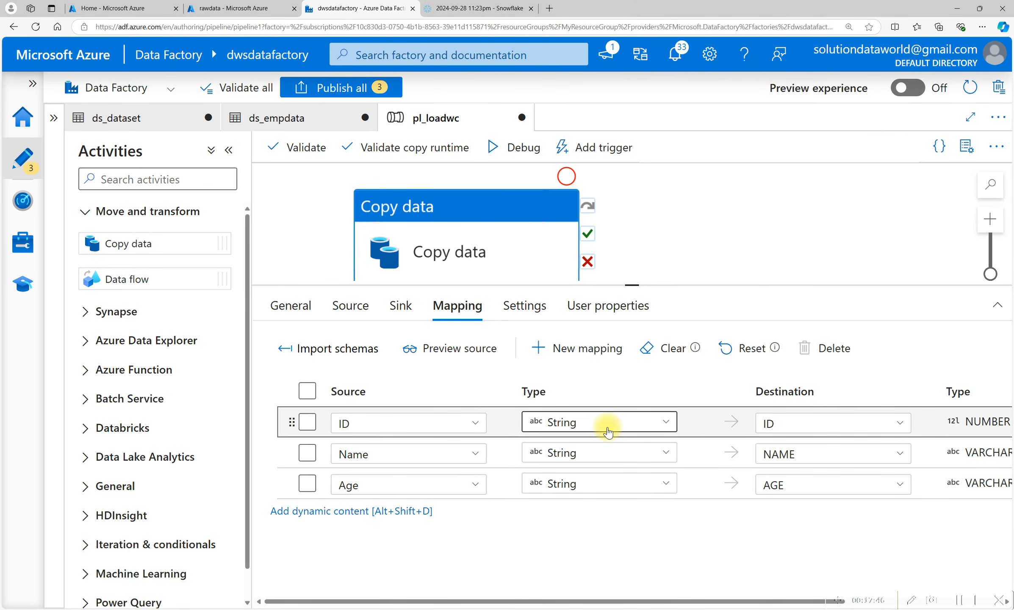
{"action": "left_click", "coordinate": [608, 431]}
{"action": "left_click", "coordinate": [585, 291]}
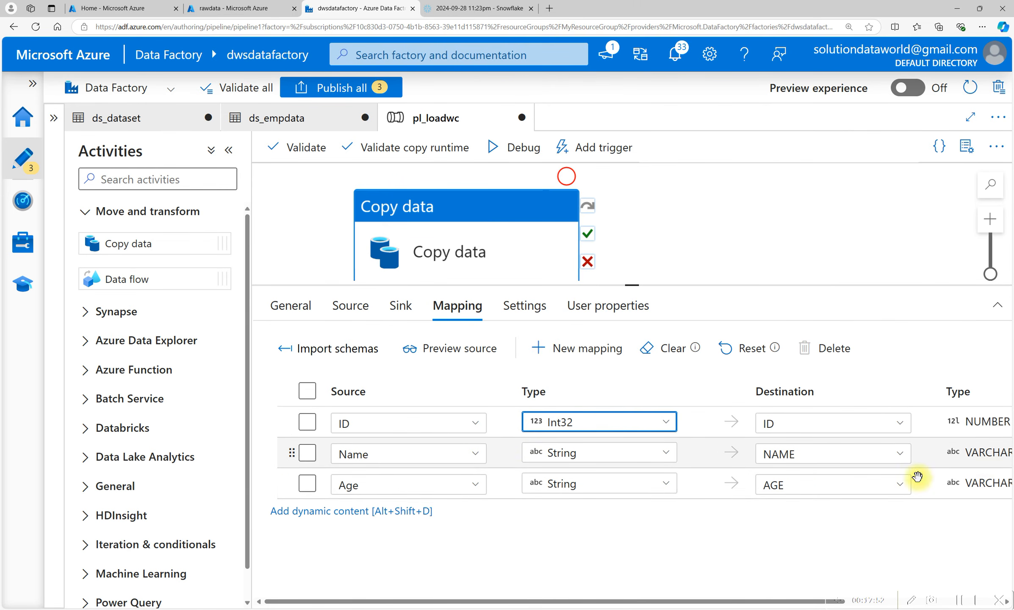
{"action": "left_click_drag", "start_coordinate": [670, 598], "coordinate": [724, 597]}
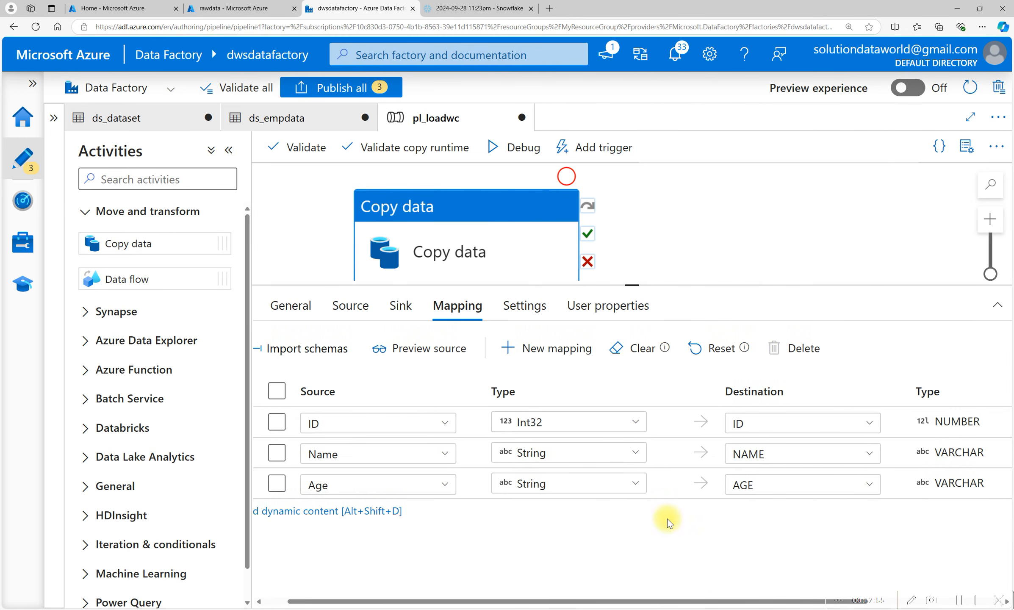
{"action": "key", "text": "ctrl+minus"}
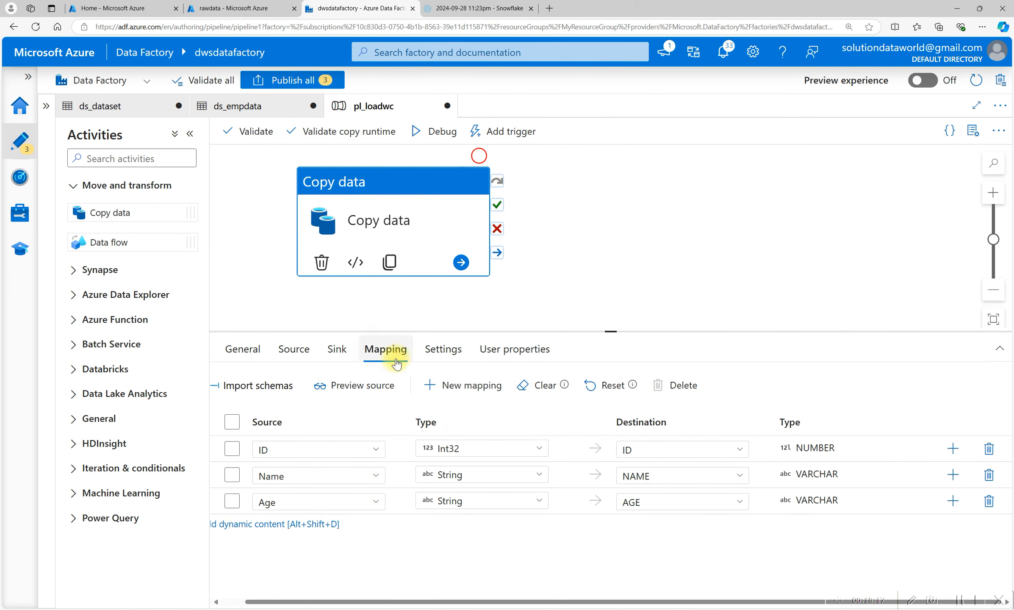
Run the pipeline in debug mode and refresh the run output until the copy activity finishes.
{"action": "left_click", "coordinate": [439, 349]}
{"action": "left_click", "coordinate": [503, 363]}
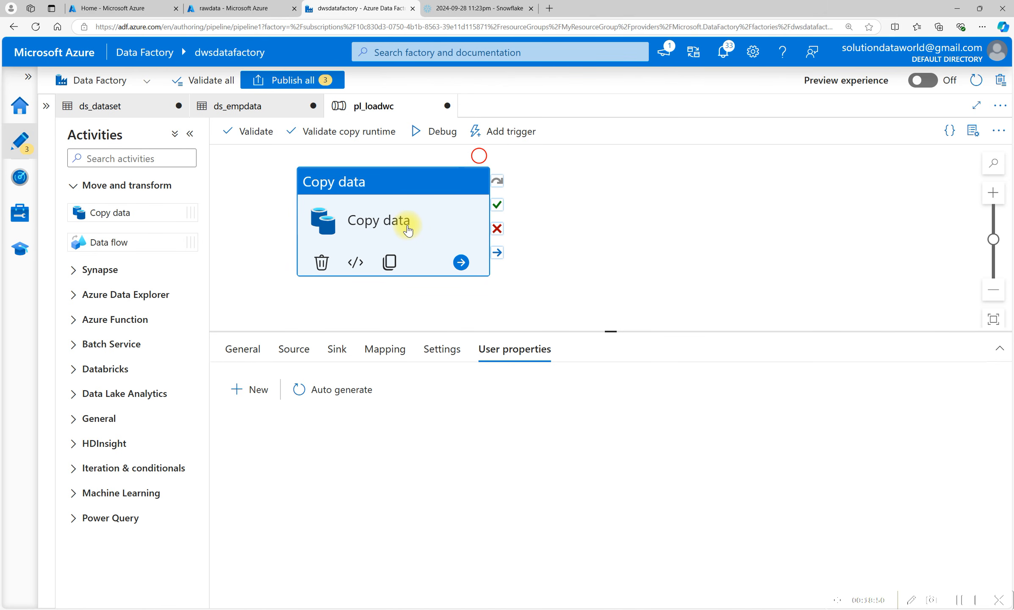
{"action": "left_click", "coordinate": [442, 140]}
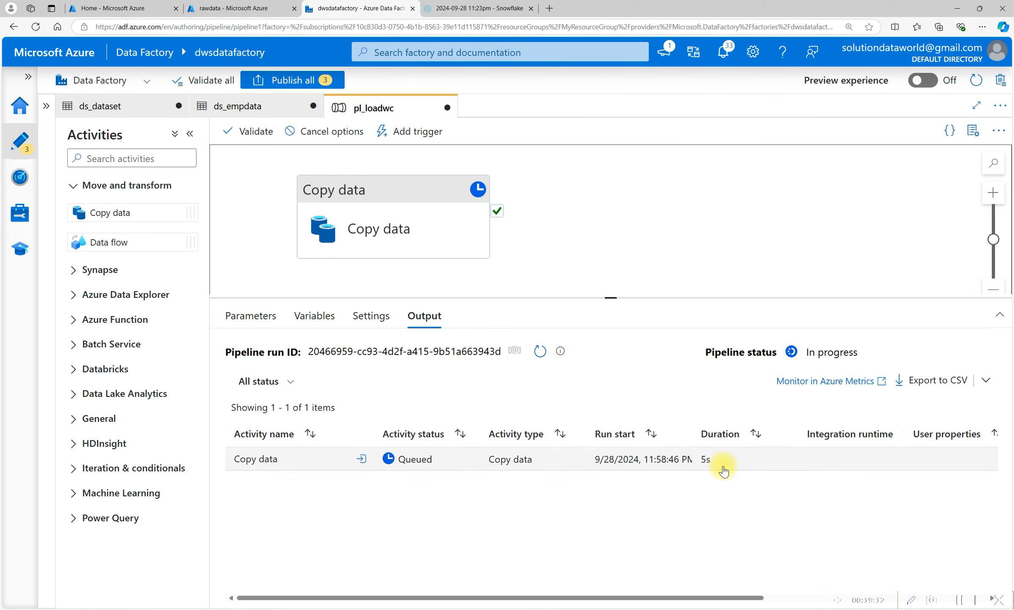
{"action": "left_click", "coordinate": [543, 354]}
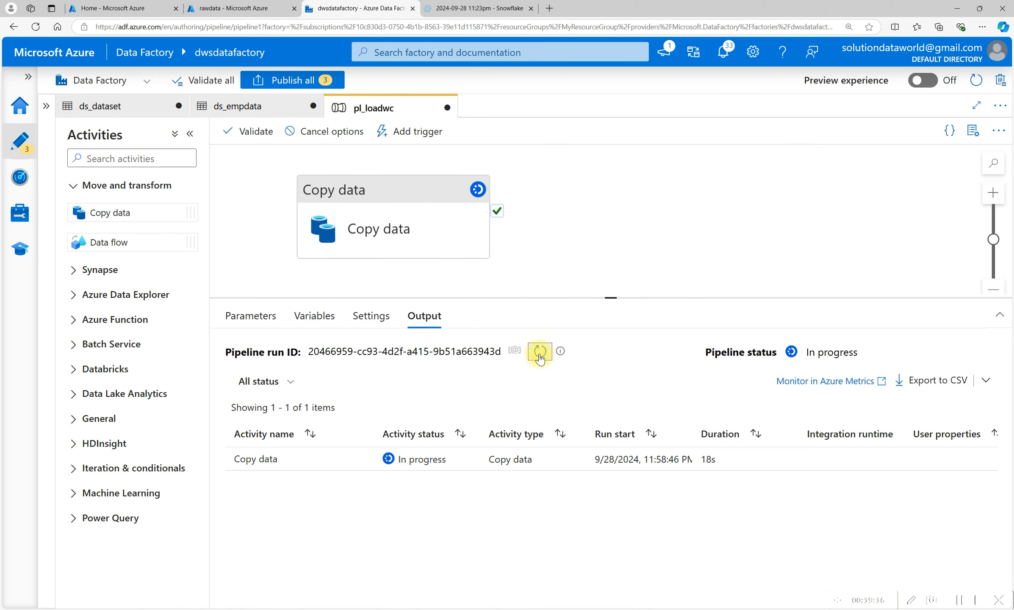
{"action": "left_click", "coordinate": [541, 355]}
{"action": "left_click", "coordinate": [541, 355]}
{"action": "left_click", "coordinate": [541, 356]}
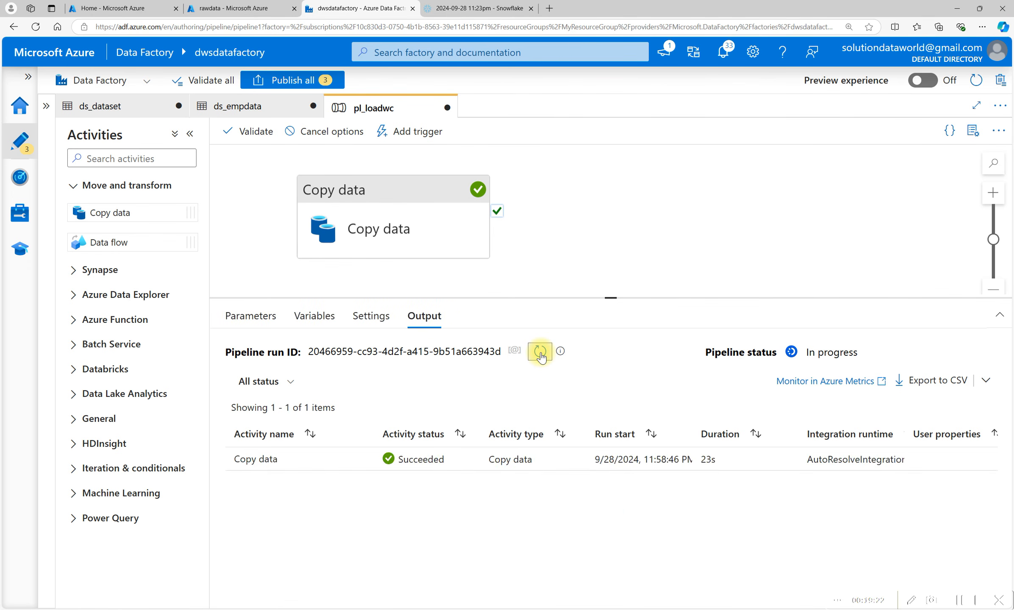
{"action": "left_click", "coordinate": [541, 356]}
Open the copy activity's run details.
{"action": "mouse_move", "coordinate": [370, 466]}
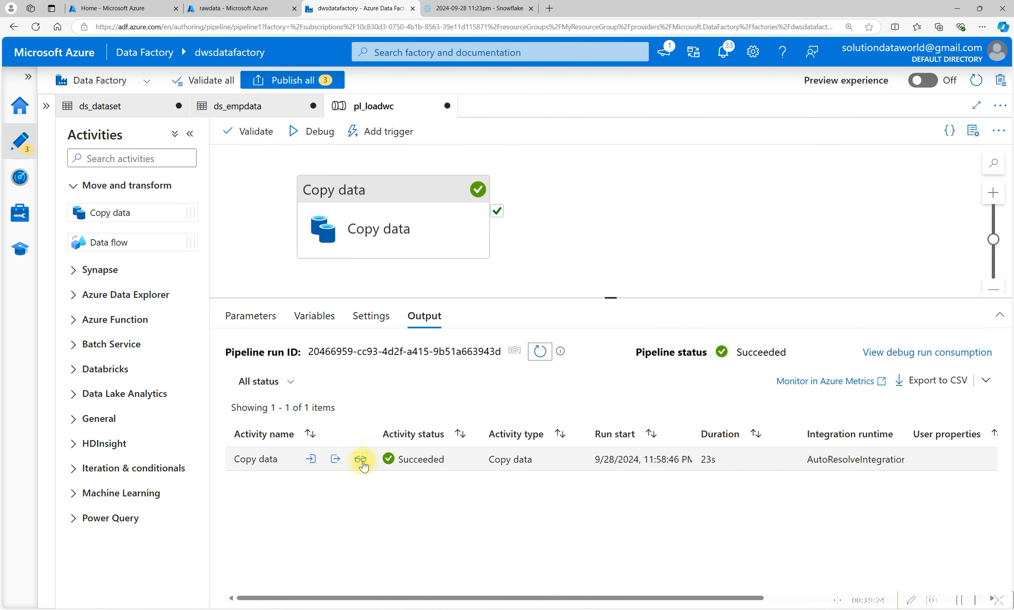
{"action": "left_click", "coordinate": [361, 459]}
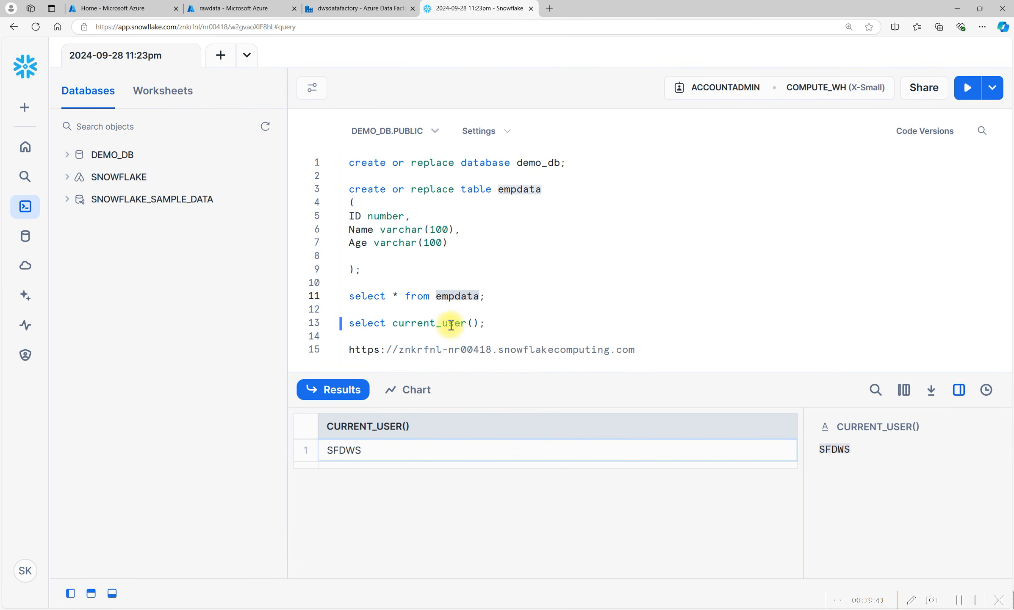
Query the empdata table in Snowflake to check the loaded rows and return to the copy run details.
{"action": "left_click", "coordinate": [449, 296]}
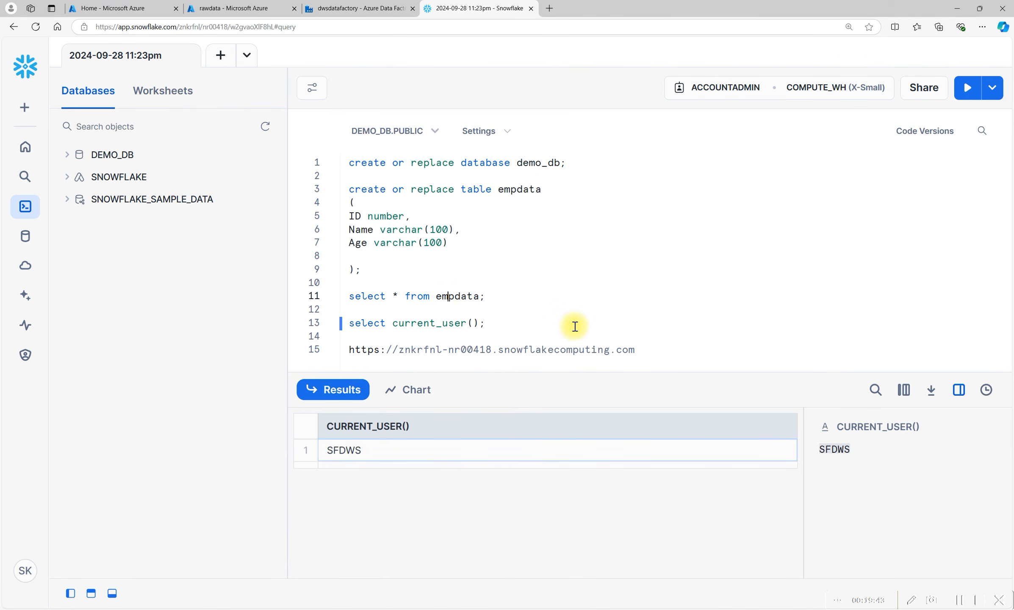
{"action": "key", "text": "ctrl+Return"}
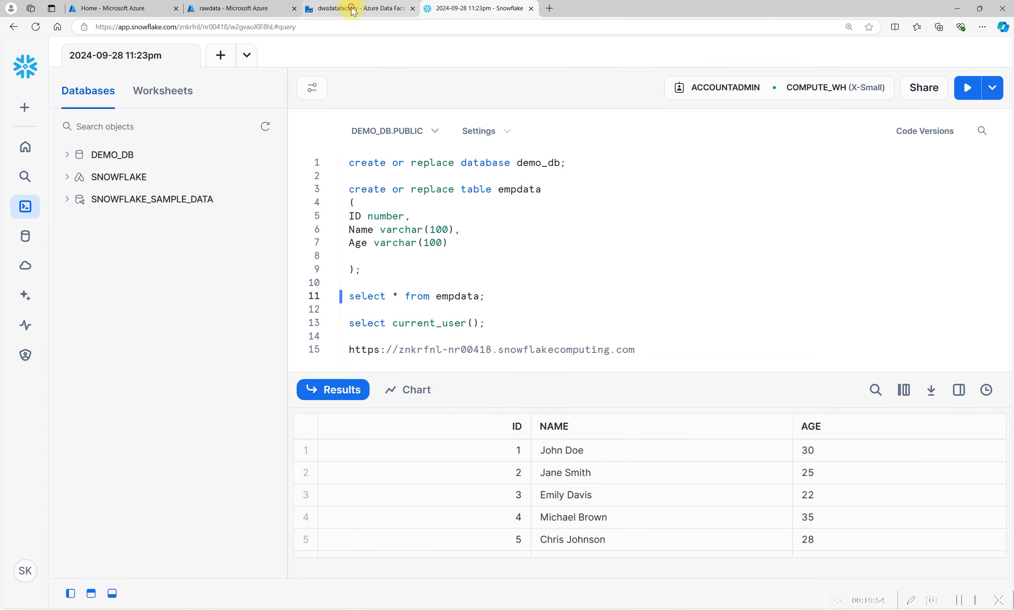
{"action": "left_click", "coordinate": [348, 8]}
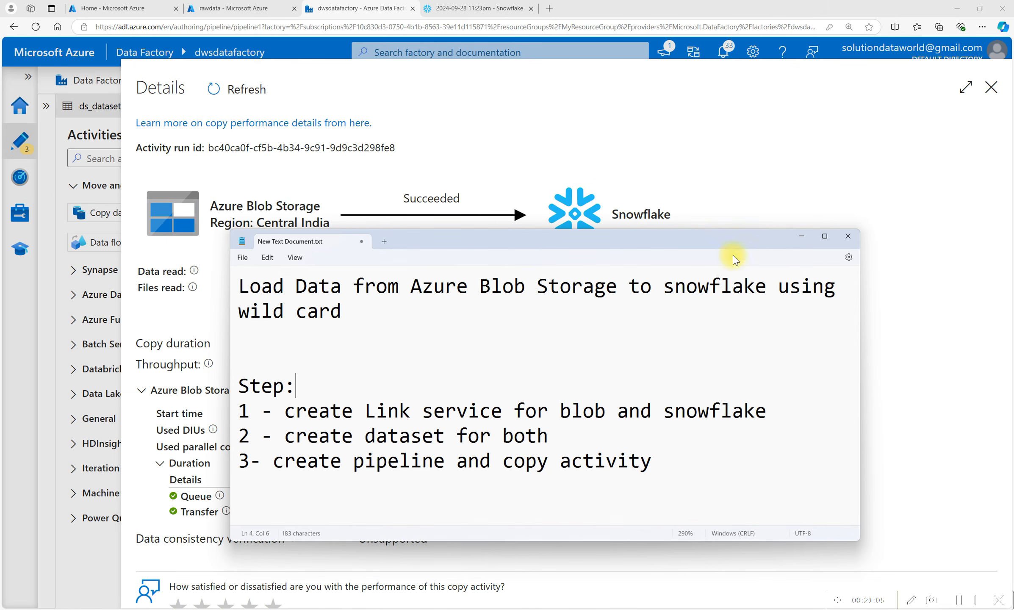
{"action": "left_click", "coordinate": [805, 237]}
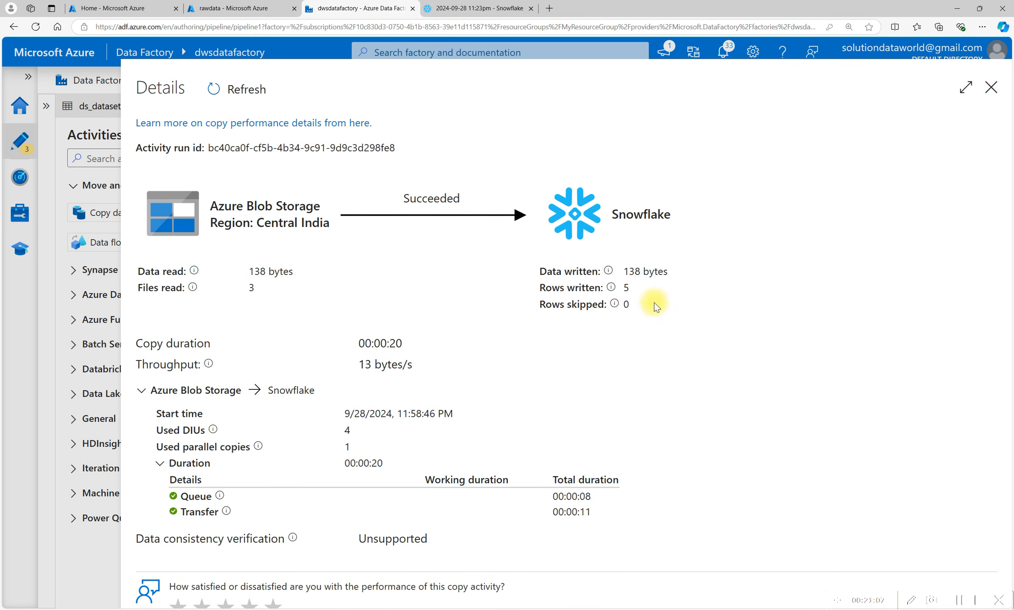